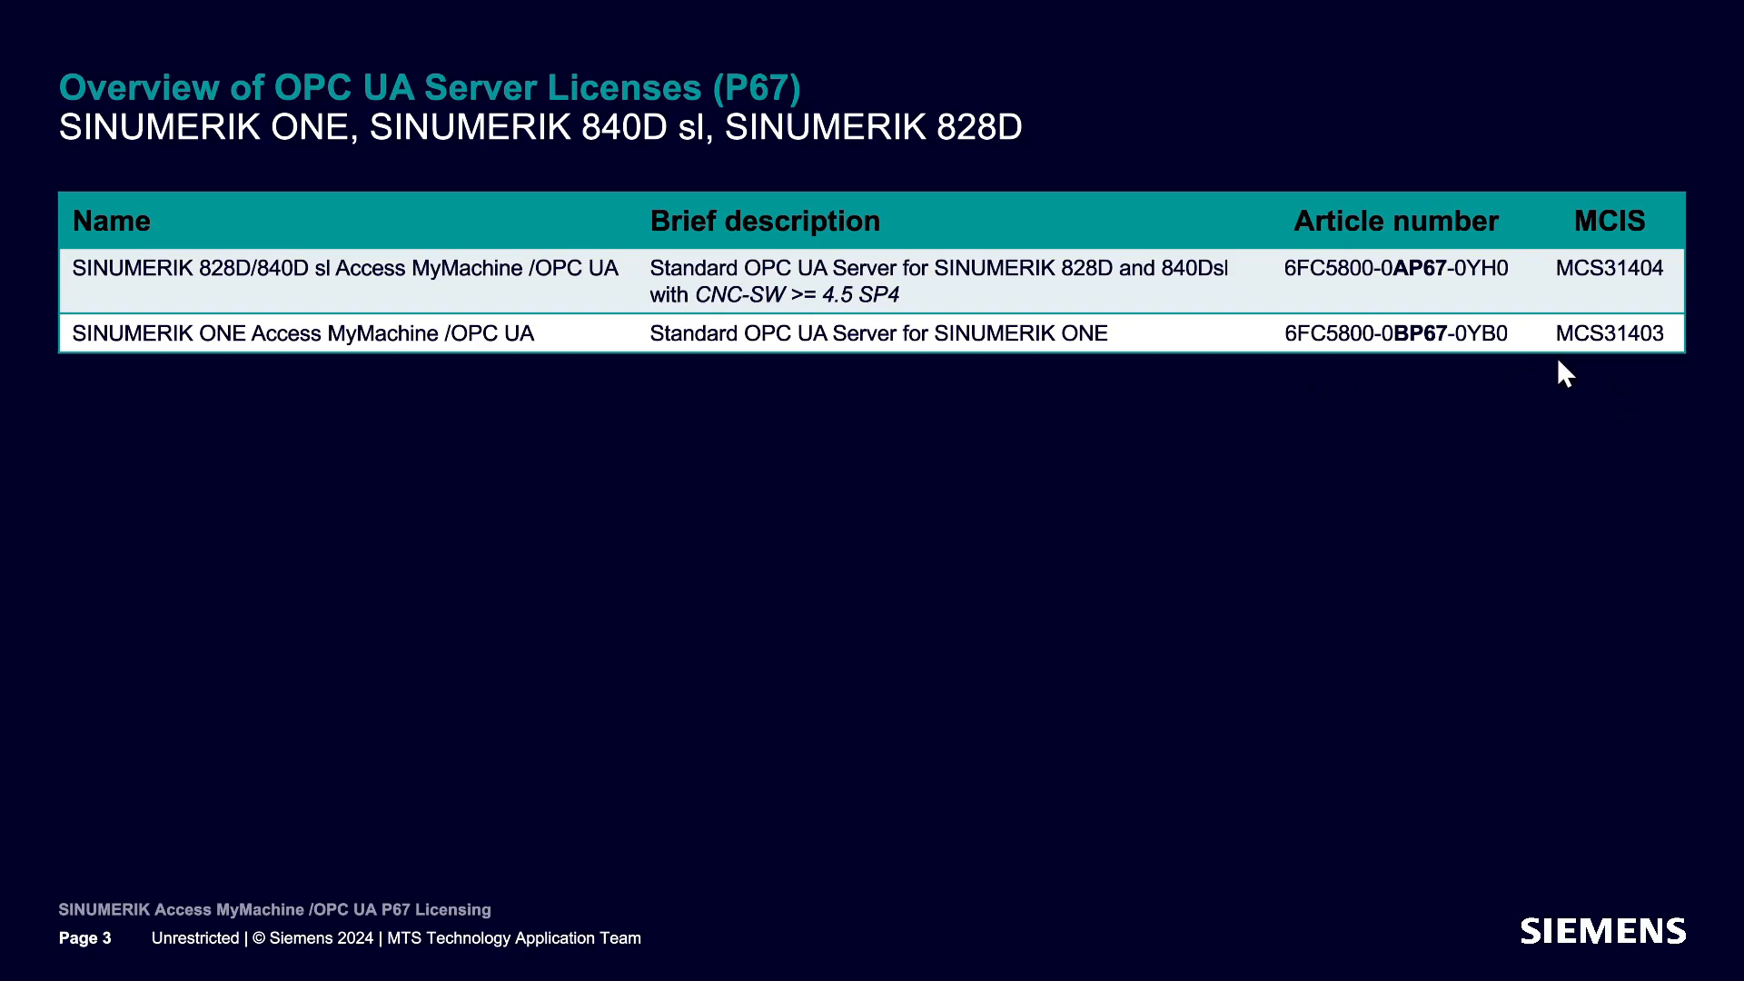
Advance the slideshow from the license overview table to agenda slide 4
{"action": "left_click", "coordinate": [1039, 433]}
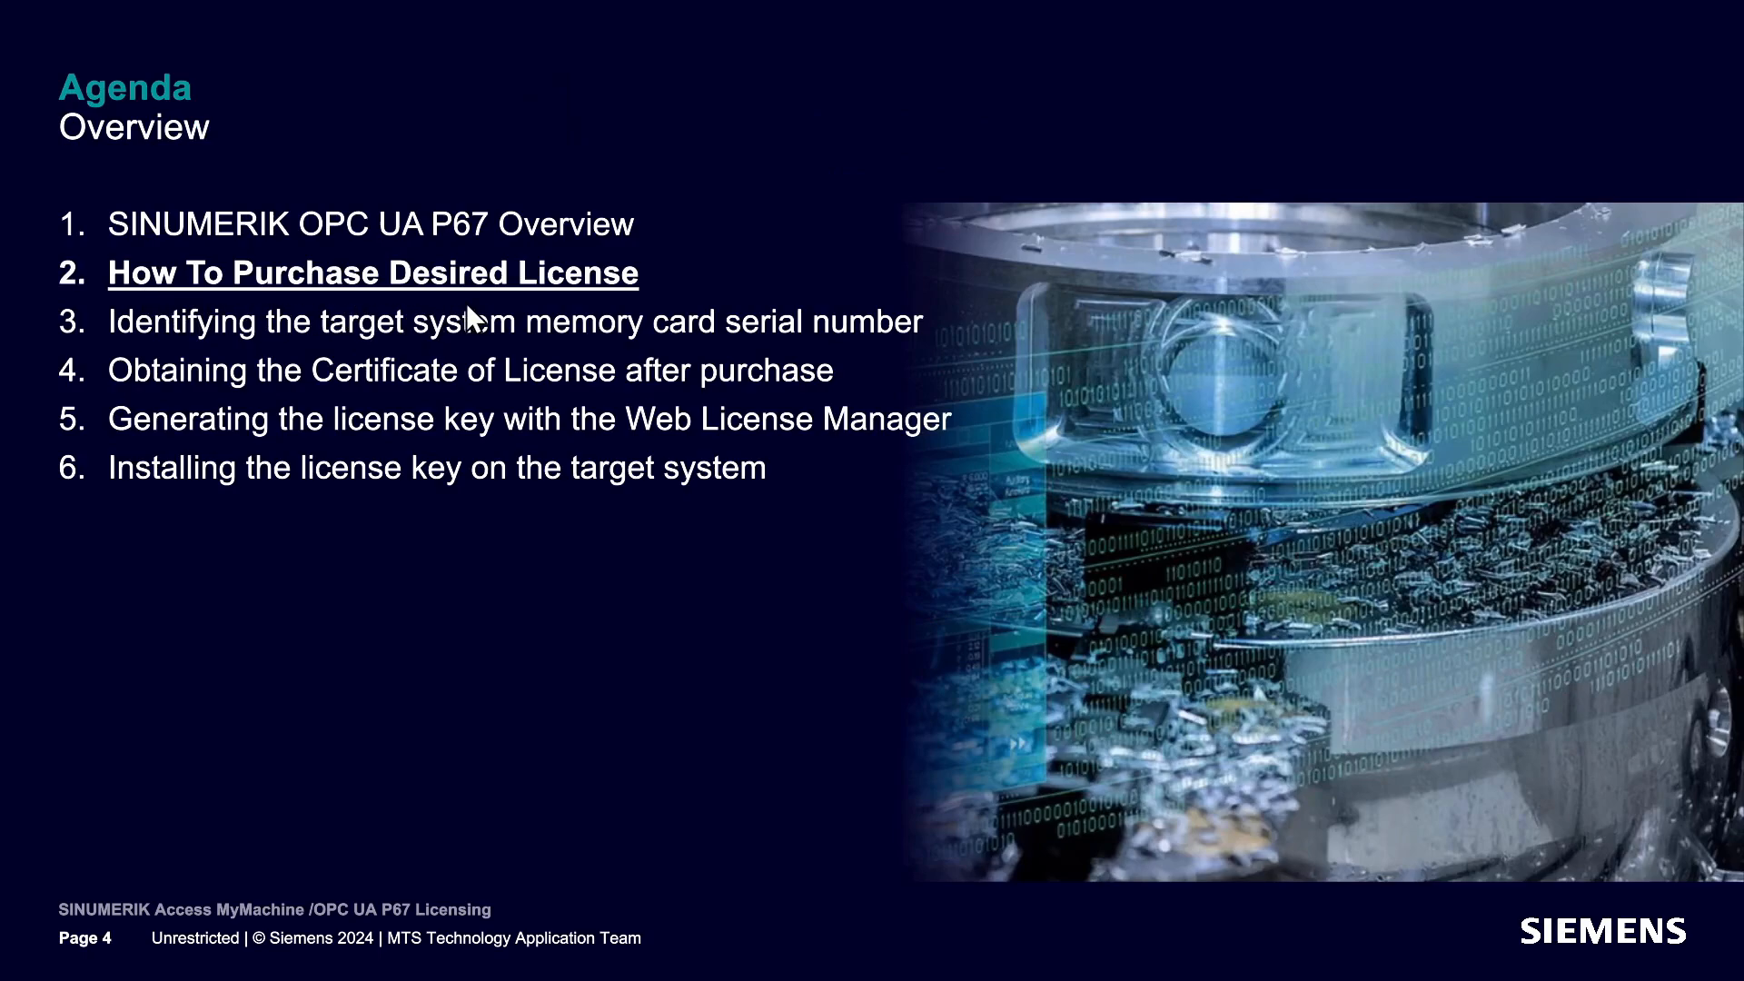
Go to slide 5 and follow its dex.siemens.com link to the Machine Tool Software Store
{"action": "left_click", "coordinate": [526, 298]}
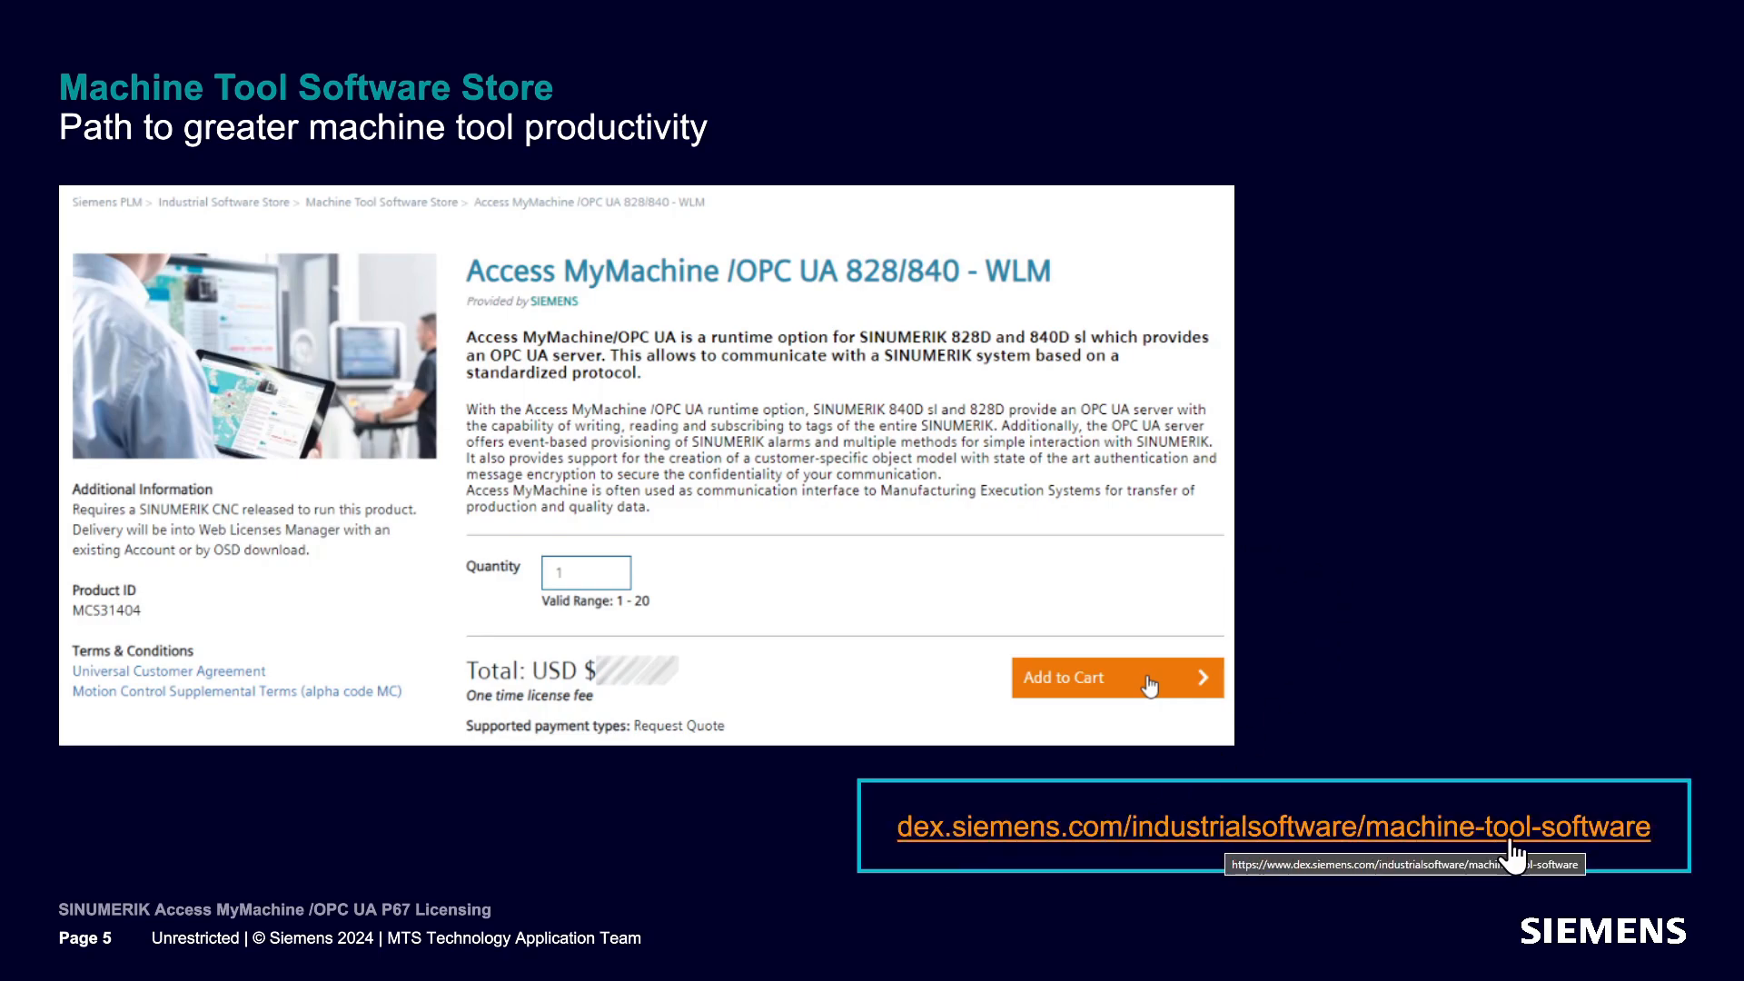
{"action": "left_click", "coordinate": [1563, 840]}
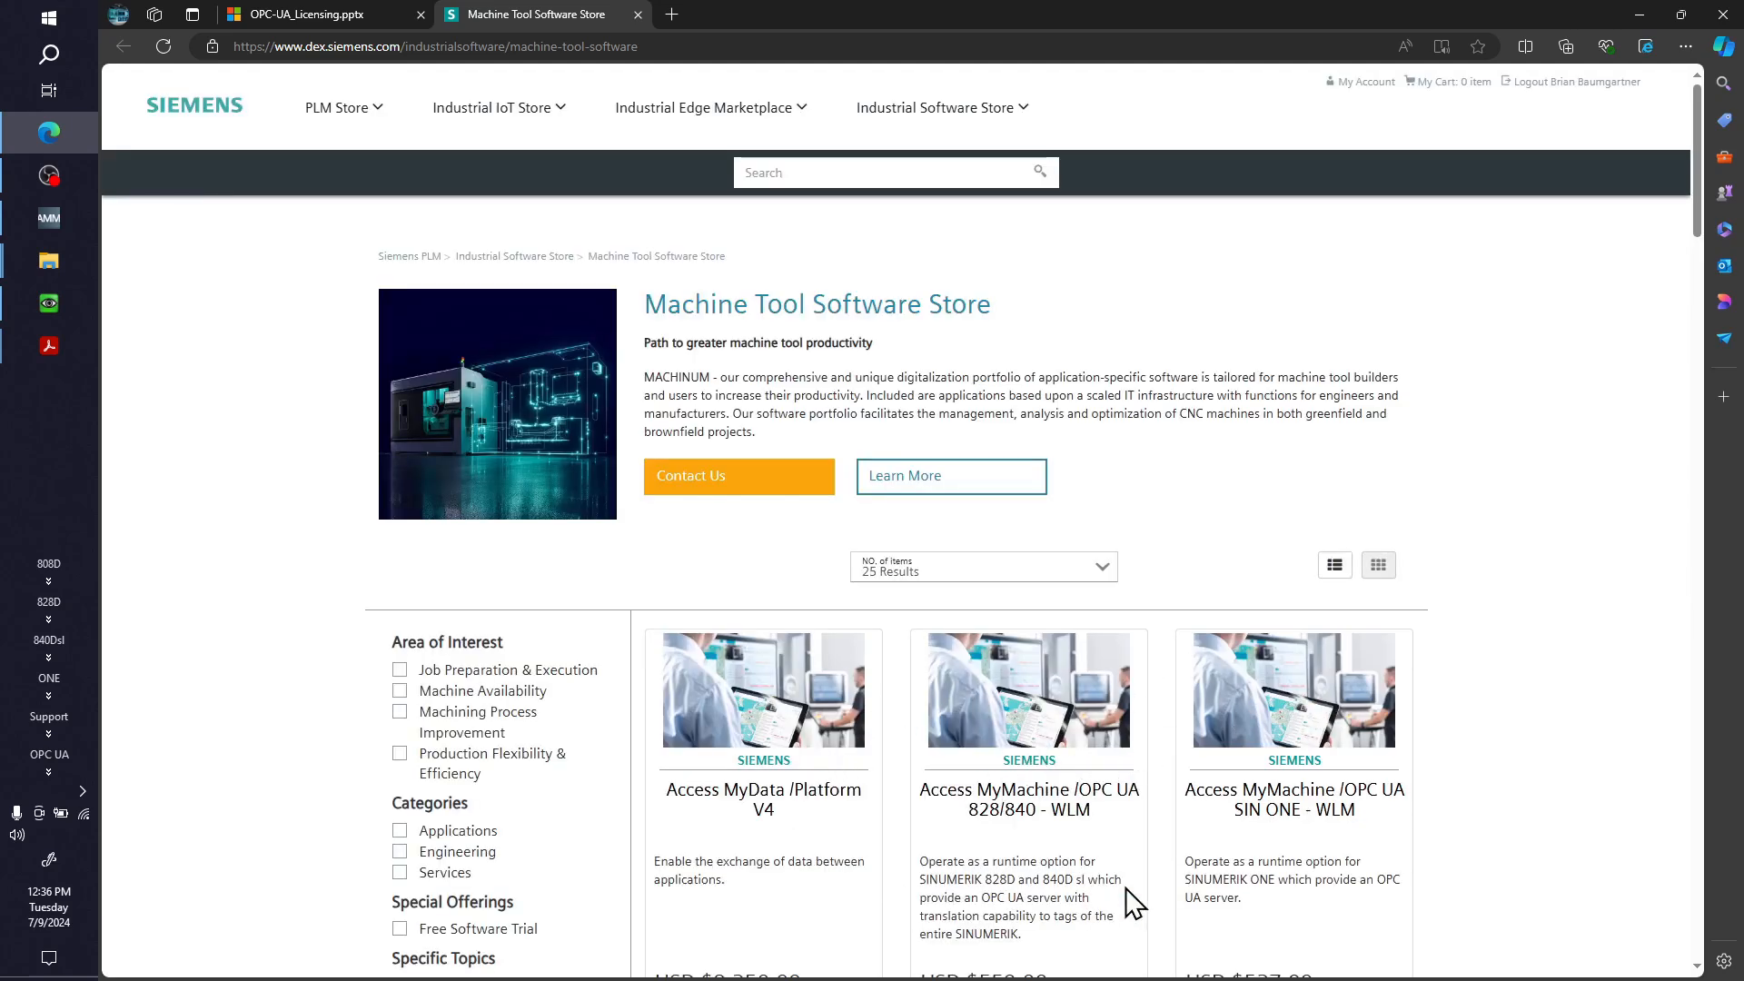
Scroll the store and open the Access MyMachine /OPC UA 828/840 - WLM product page
{"action": "scroll", "coordinate": [1454, 704], "scroll_direction": "down", "scroll_amount": 2}
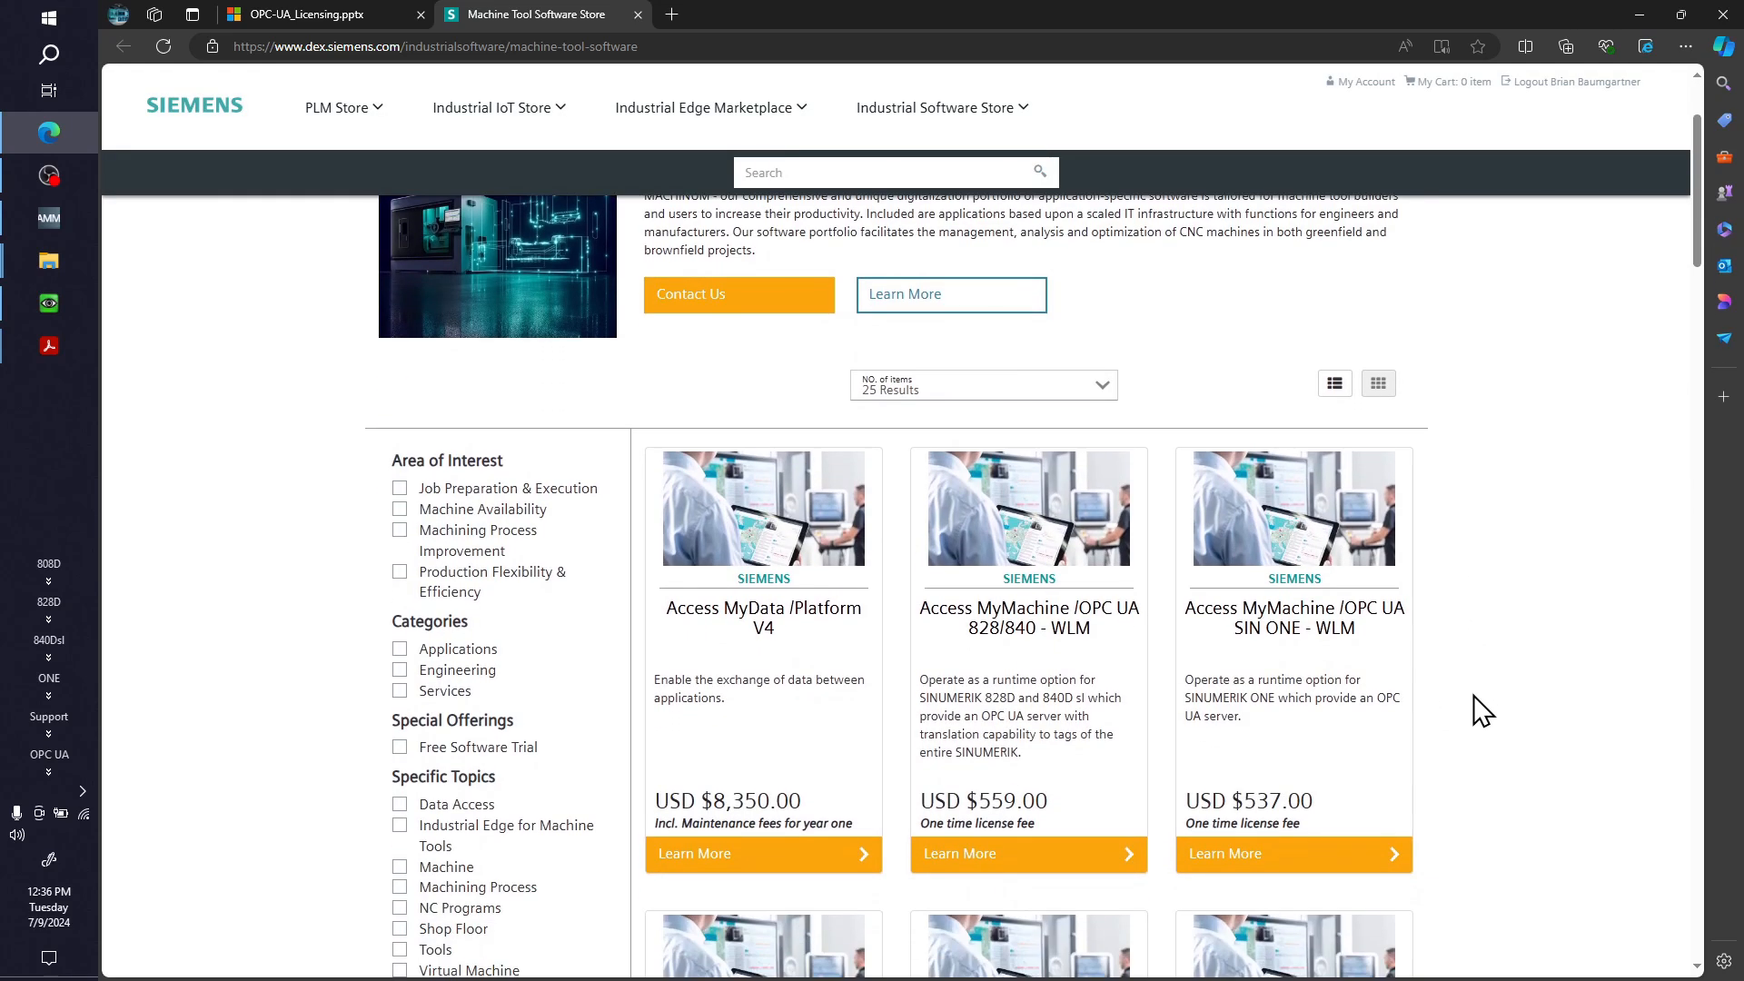
{"action": "scroll", "coordinate": [1474, 725], "scroll_direction": "down", "scroll_amount": 1}
{"action": "scroll", "coordinate": [1479, 724], "scroll_direction": "down", "scroll_amount": 1}
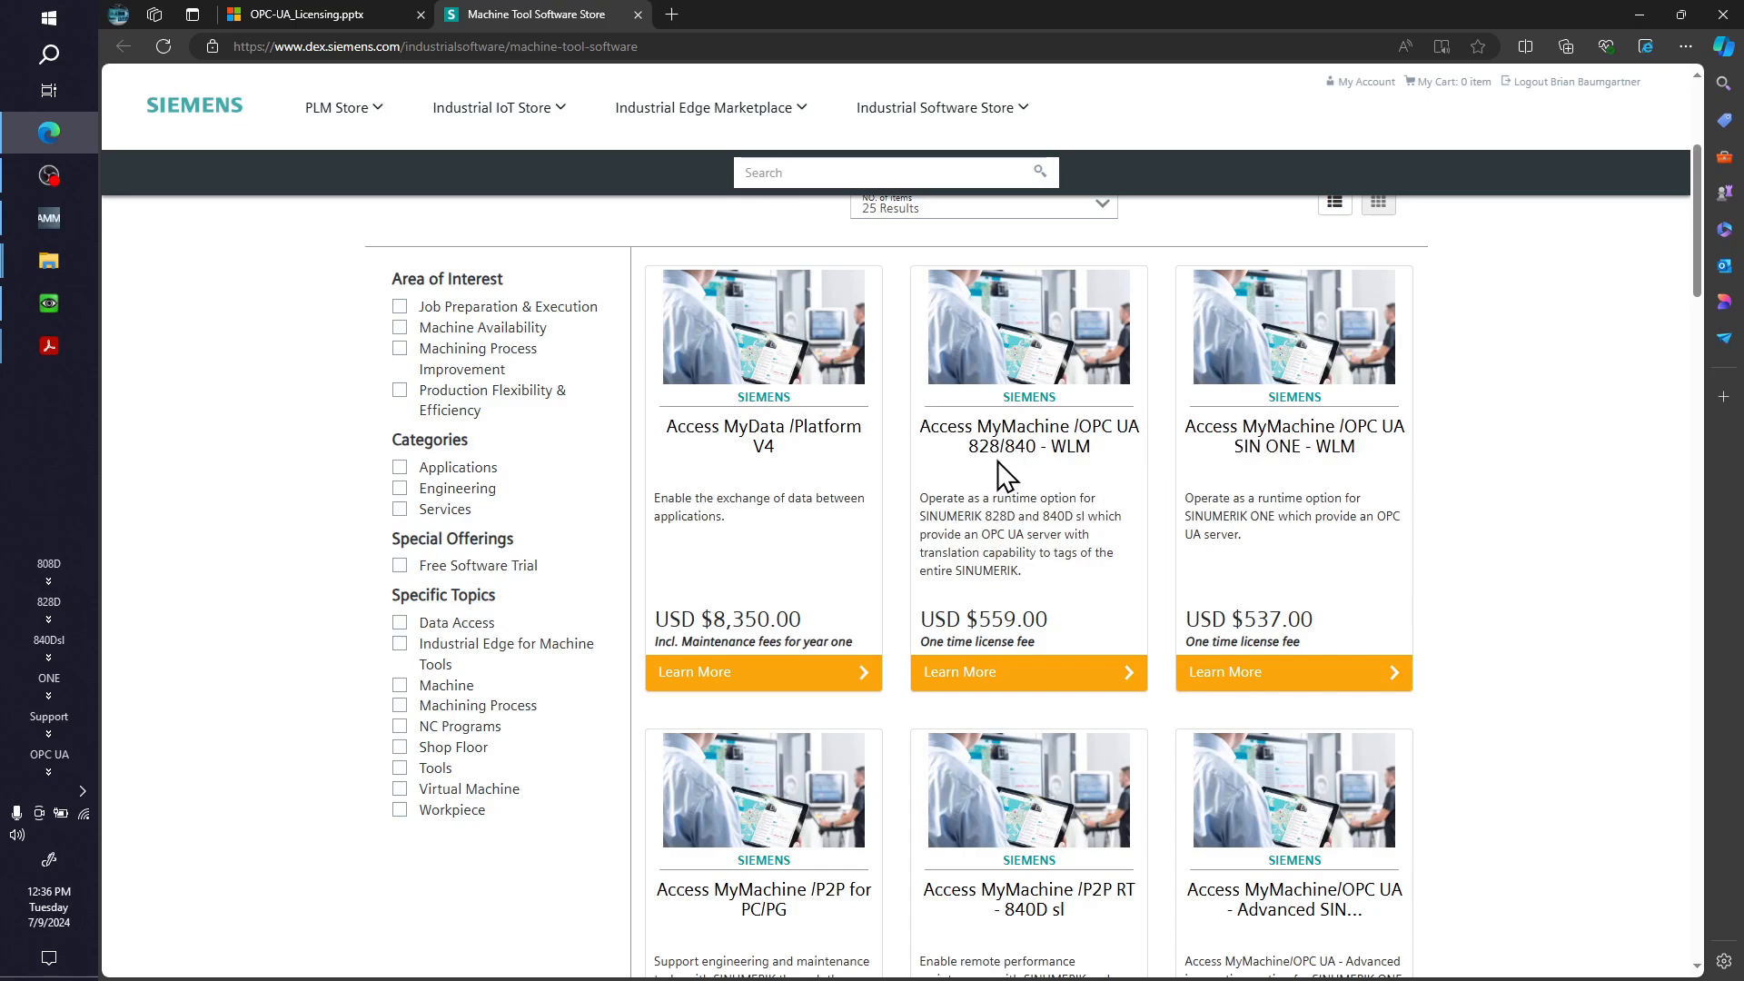
{"action": "left_click", "coordinate": [1056, 677]}
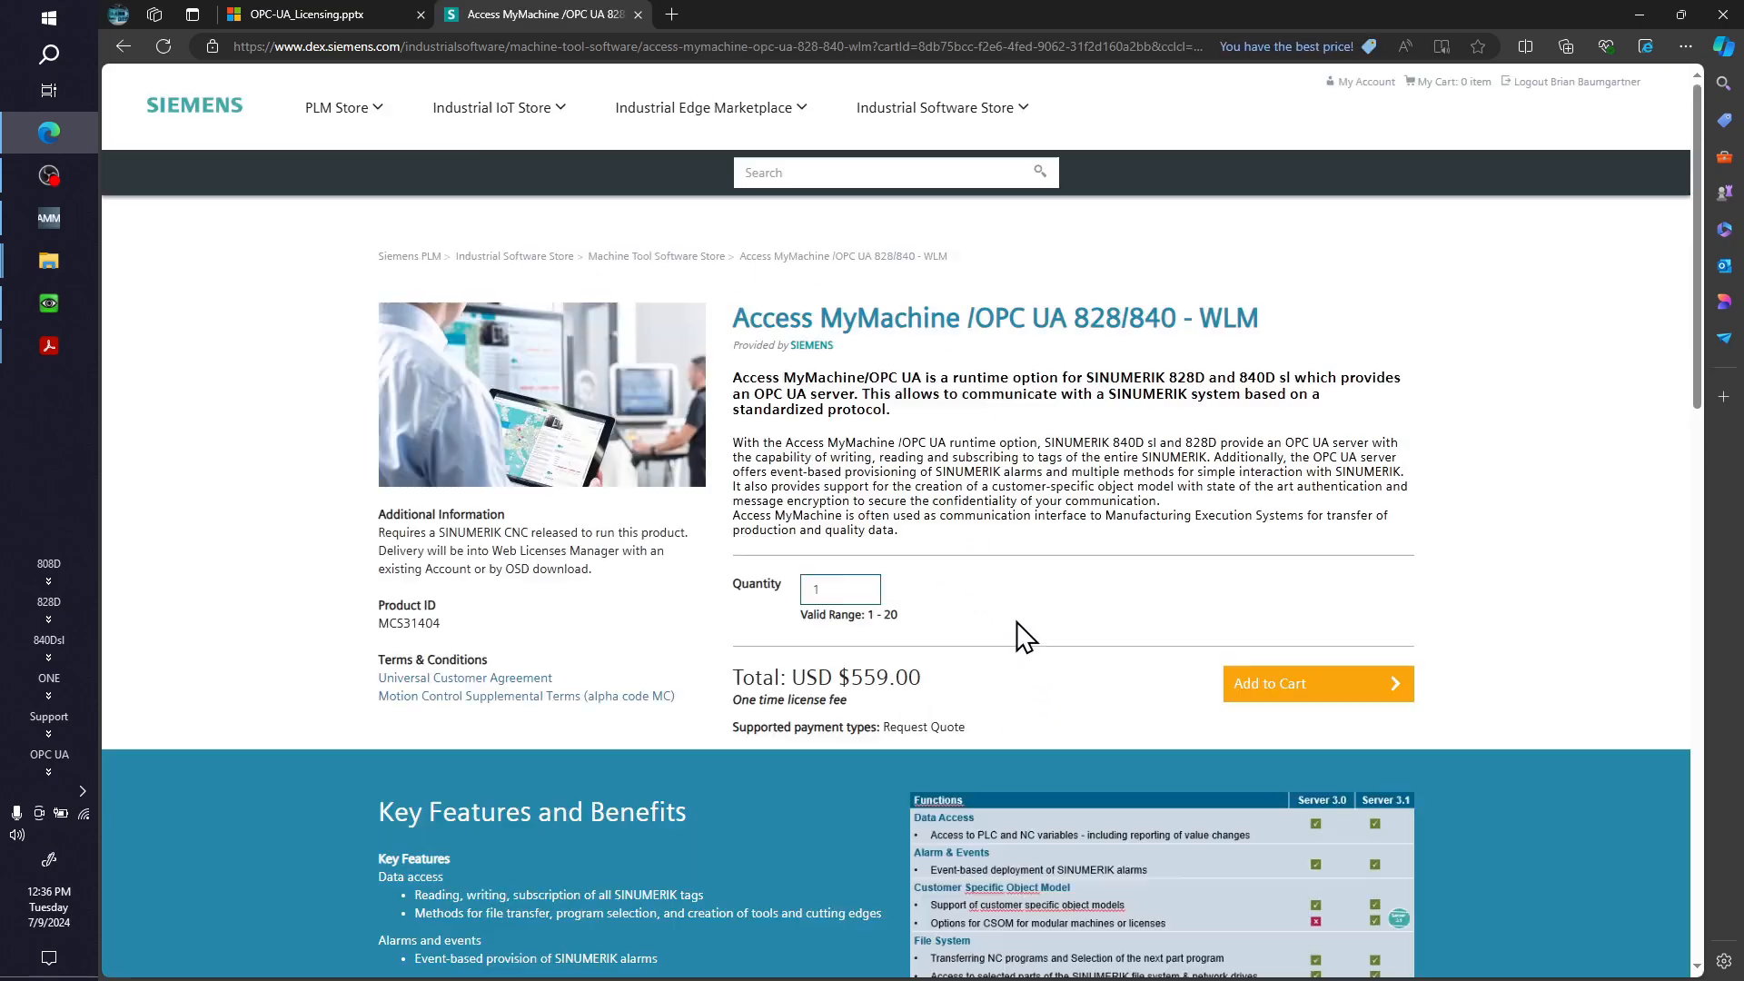
Review the product details and payment types, then add one license (USD $559.00) to the cart
{"action": "scroll", "coordinate": [1022, 573], "scroll_direction": "down", "scroll_amount": 3}
{"action": "scroll", "coordinate": [1012, 566], "scroll_direction": "down", "scroll_amount": 1}
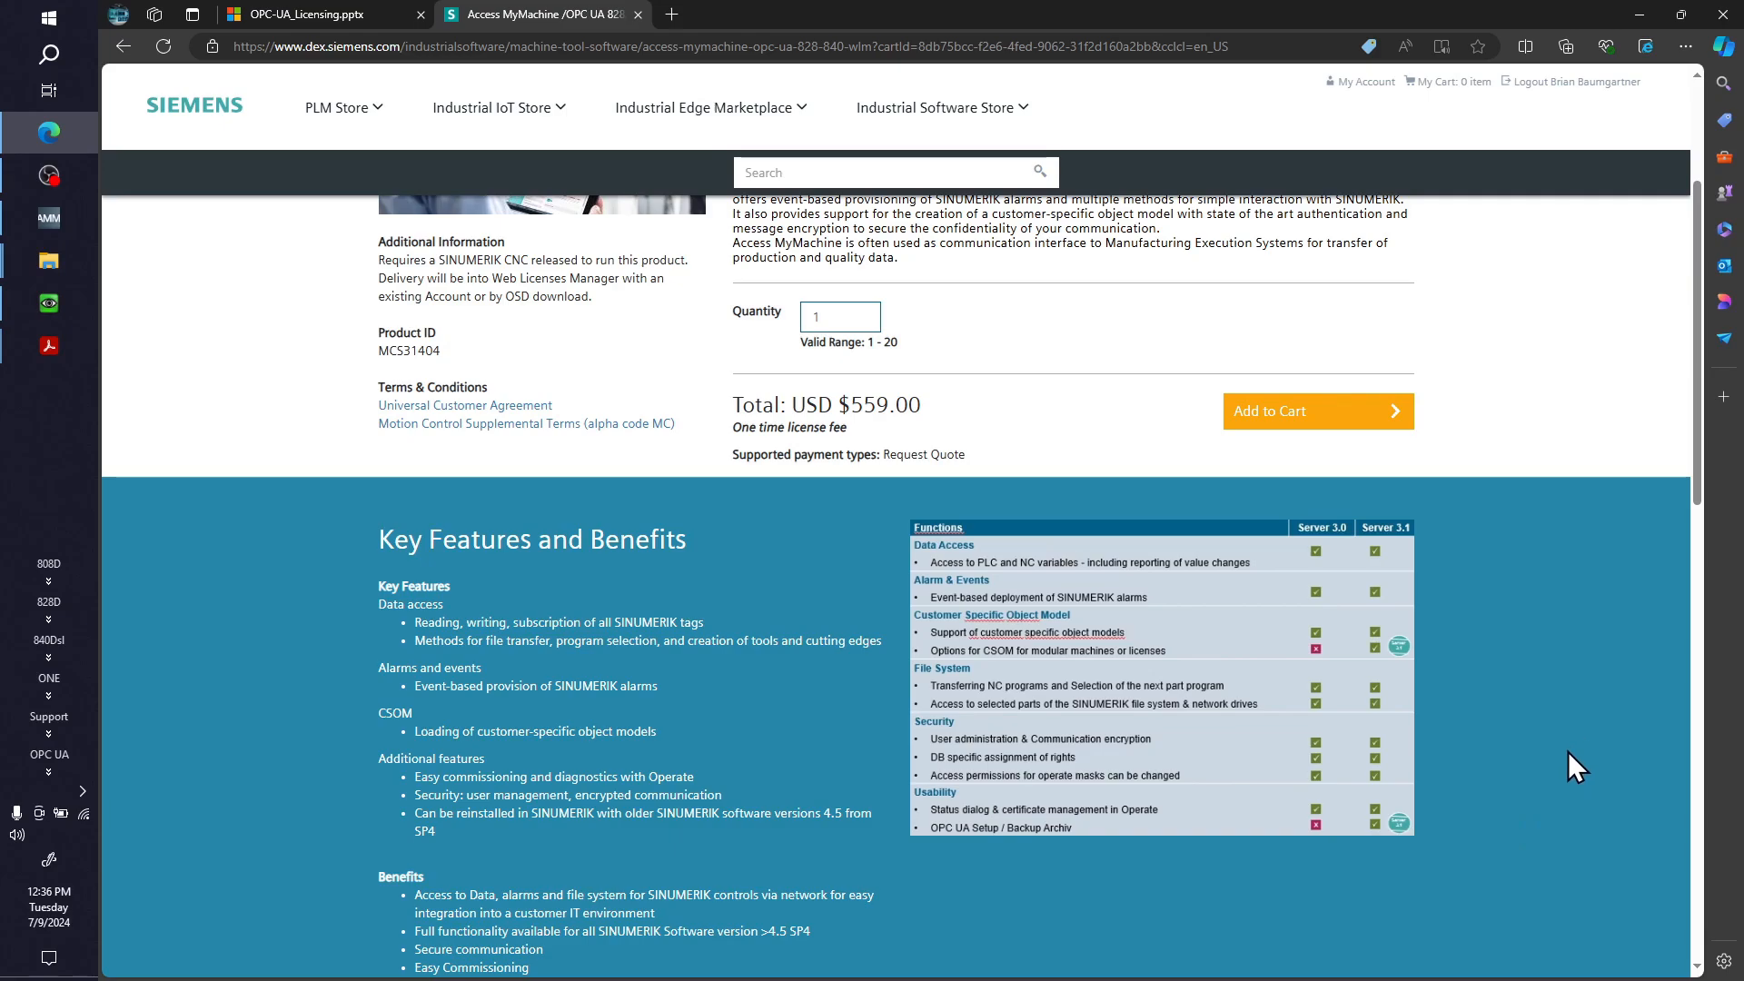
{"action": "scroll", "coordinate": [1600, 679], "scroll_direction": "up", "scroll_amount": 3}
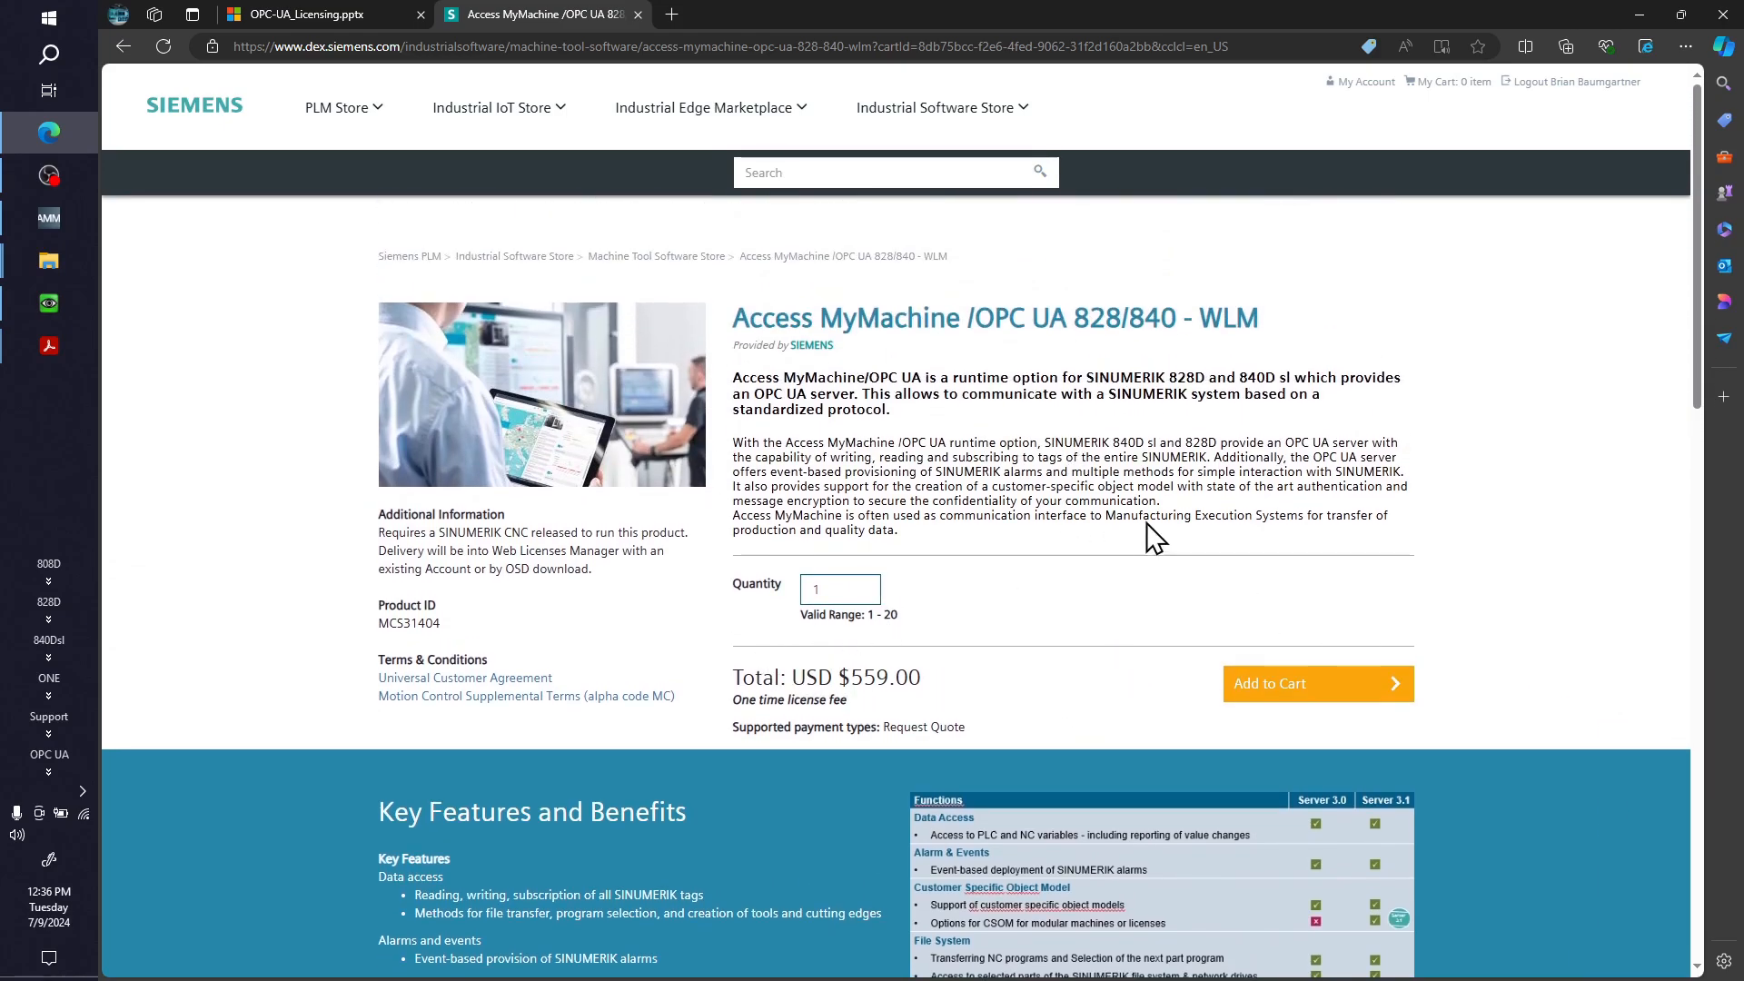
{"action": "mouse_move", "coordinate": [973, 727]}
{"action": "left_mouse_down"}
{"action": "mouse_move", "coordinate": [892, 727]}
{"action": "mouse_move", "coordinate": [1001, 725]}
{"action": "left_mouse_up"}
{"action": "left_click", "coordinate": [1279, 690]}
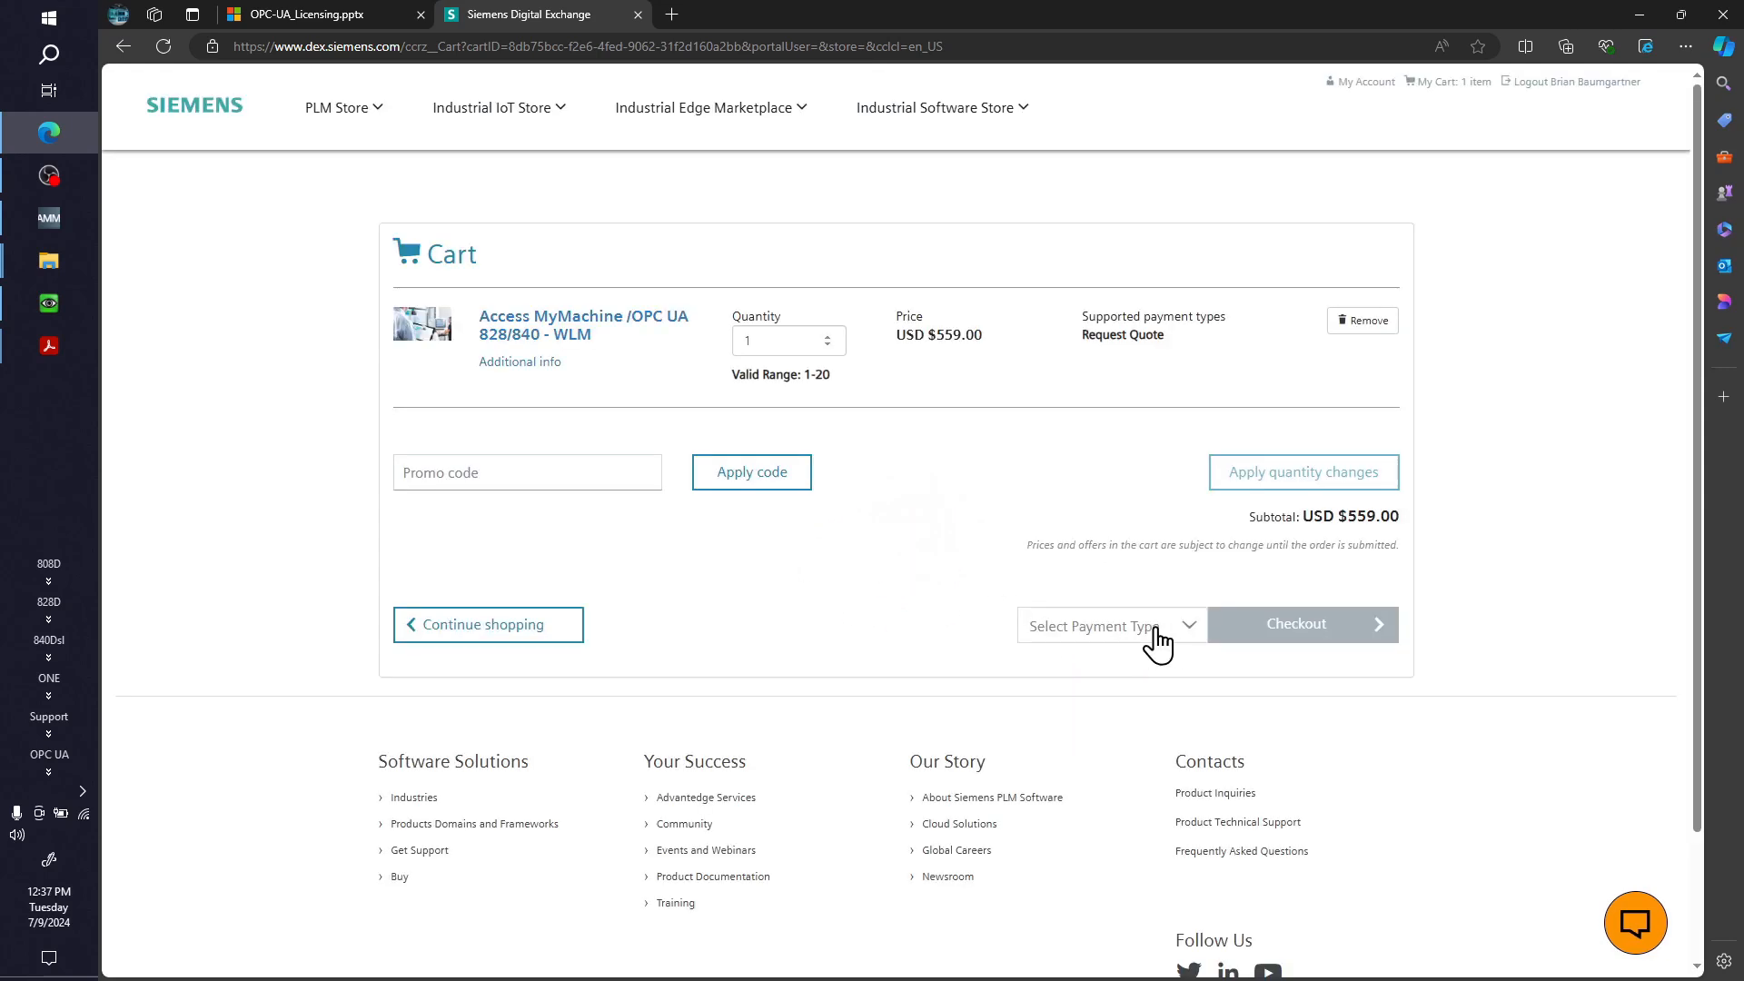
Set the cart payment type to Request Quote, then advance the deck to agenda slide 6
{"action": "left_click", "coordinate": [1149, 636]}
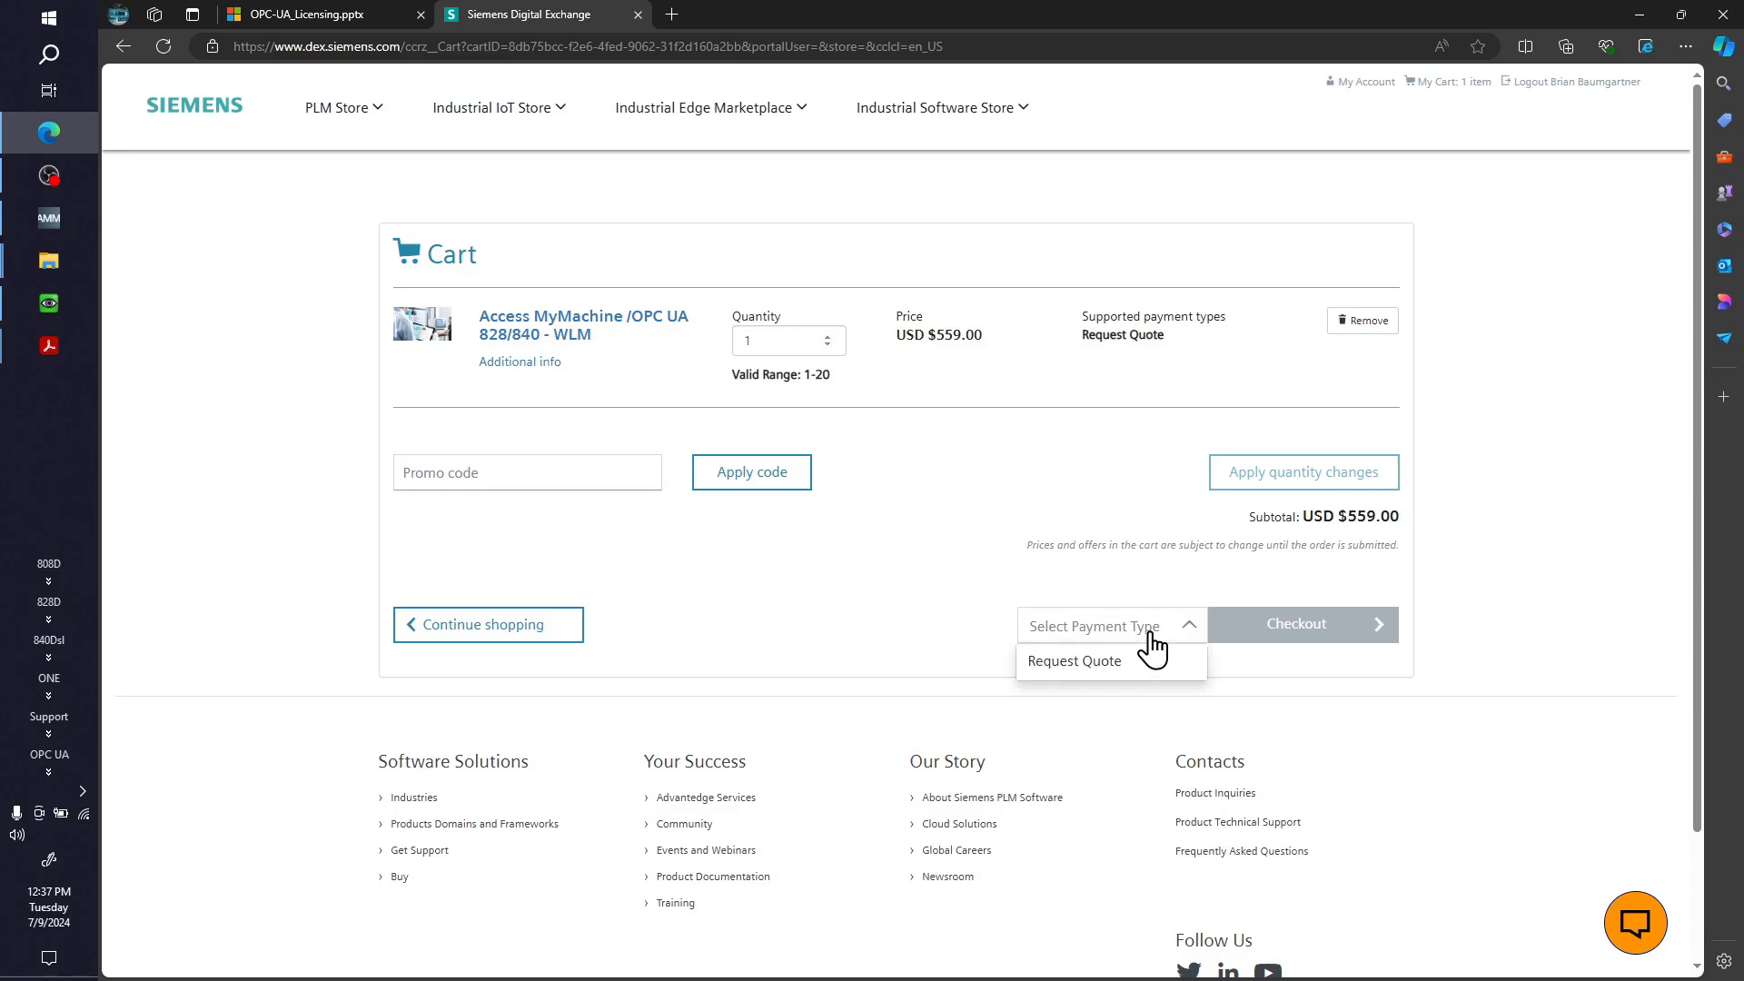
{"action": "left_click", "coordinate": [1104, 671]}
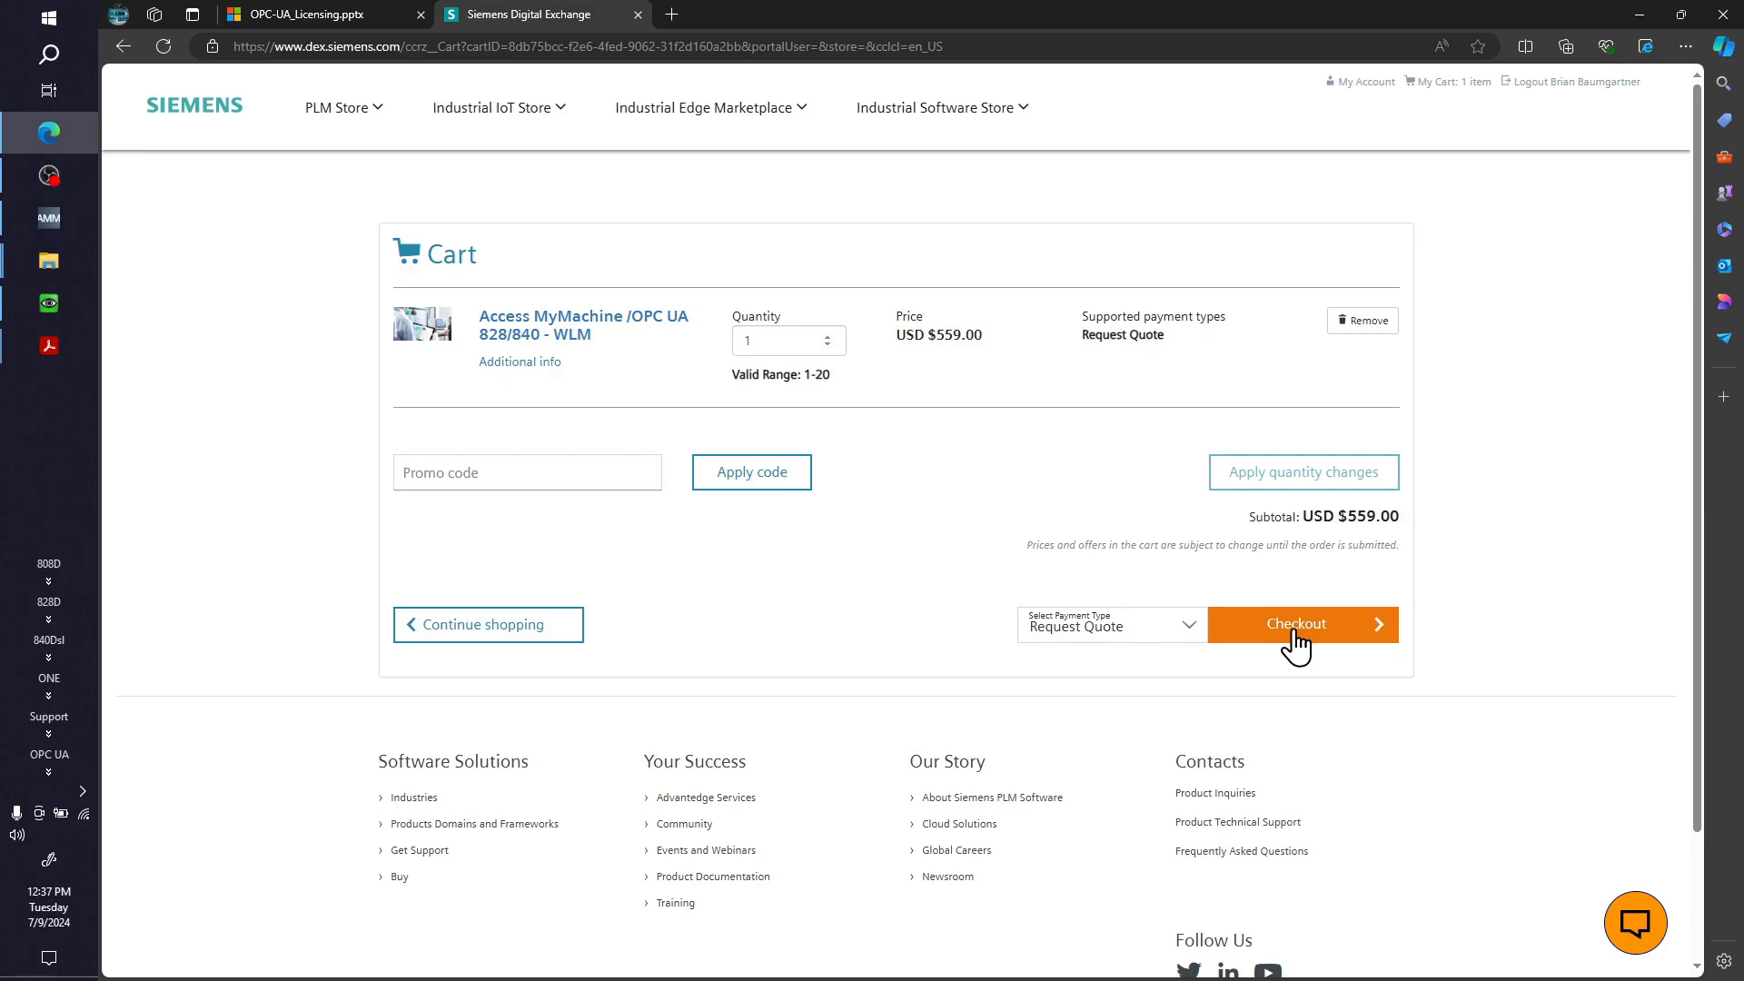
{"action": "left_click", "coordinate": [324, 24]}
{"action": "left_click", "coordinate": [1299, 431]}
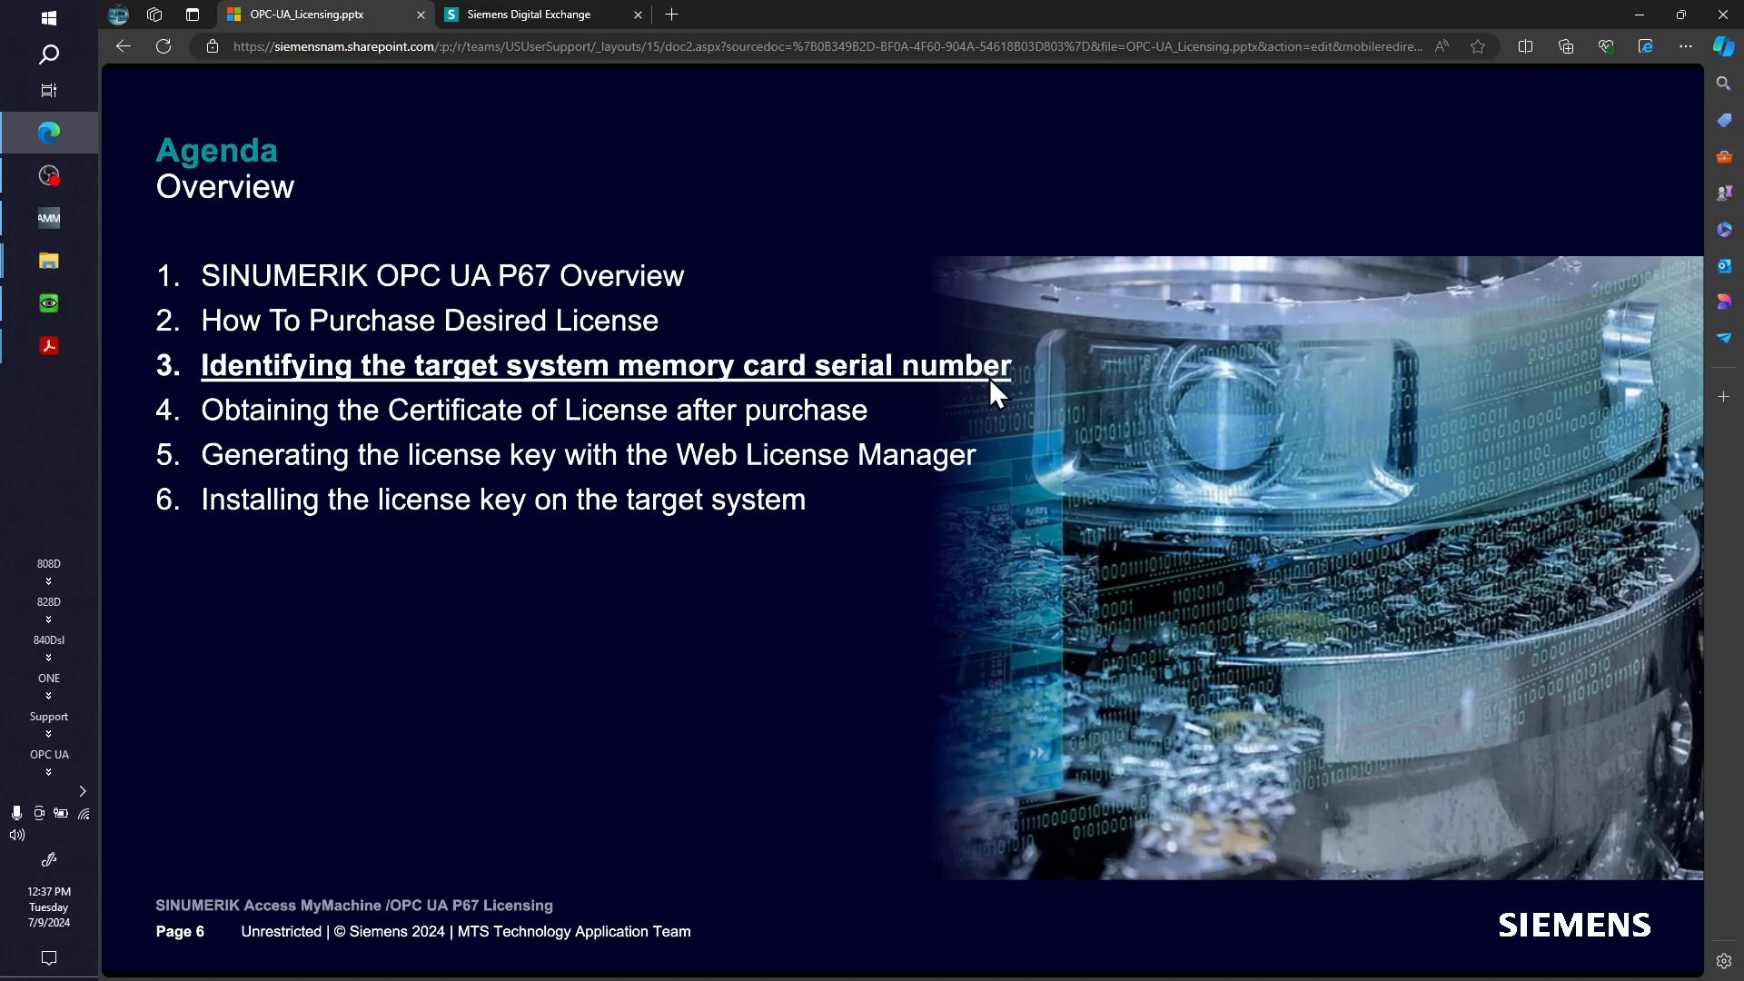
Advance to slide 7 on access level and bring the SINUMERIK HMI window in front
{"action": "left_click", "coordinate": [602, 394]}
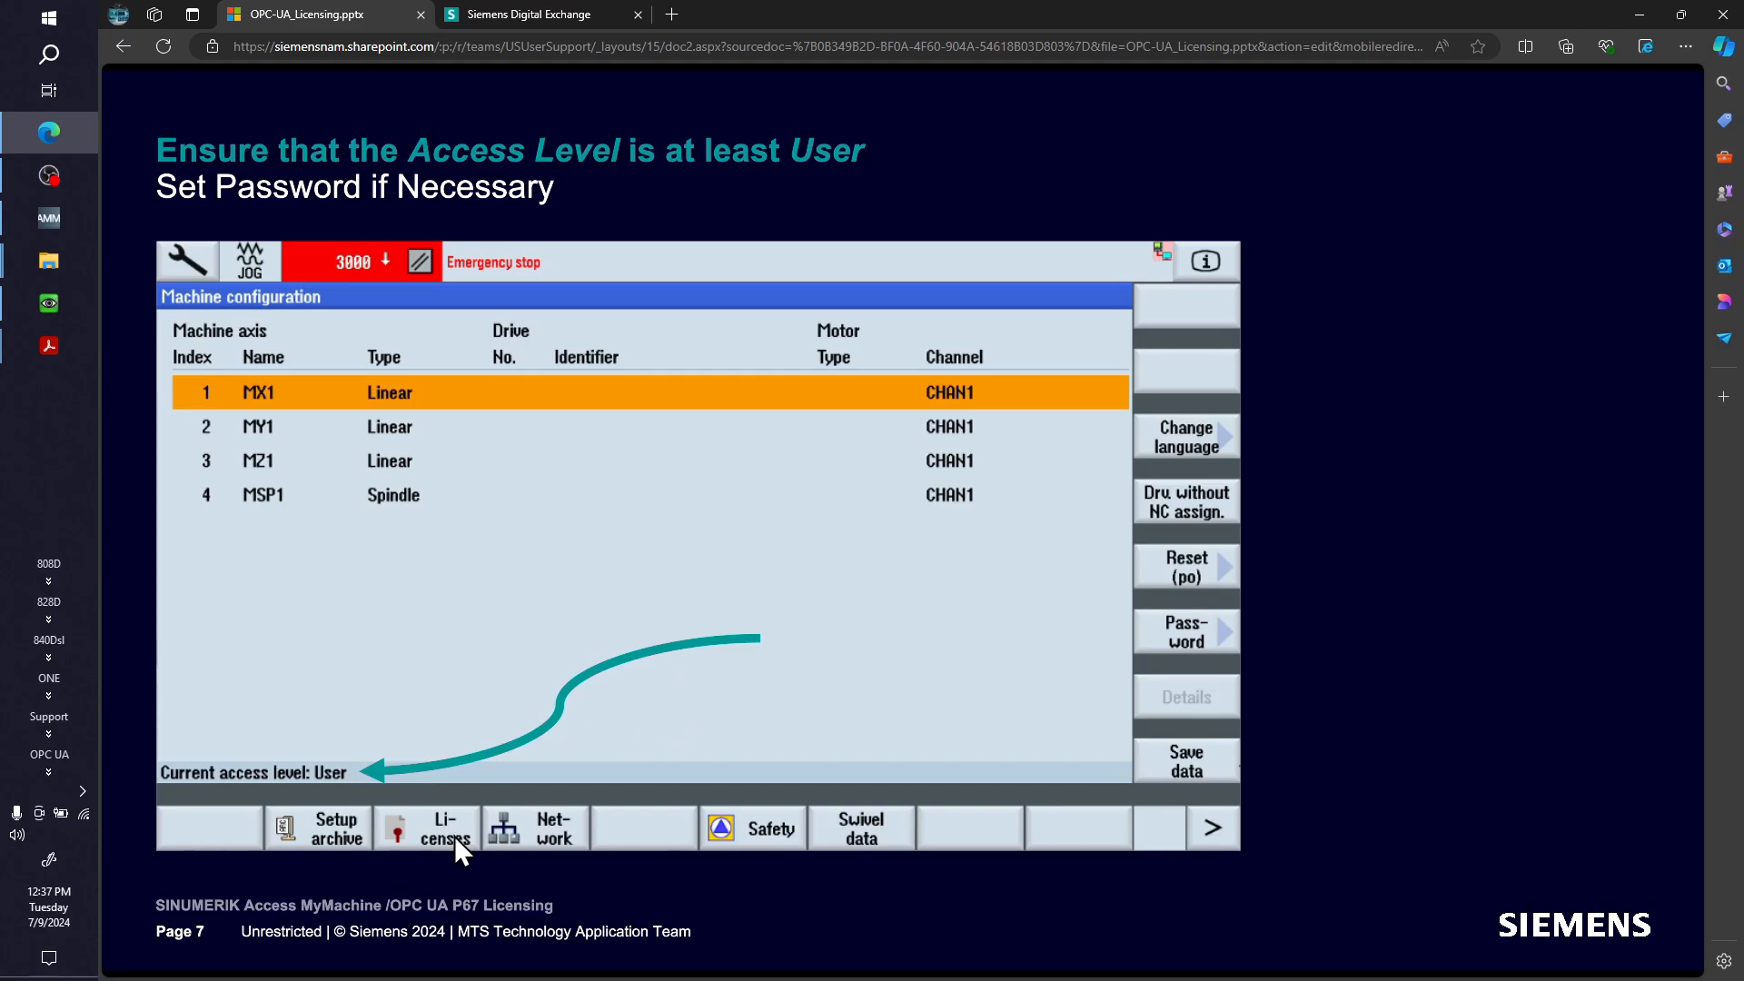
{"action": "left_click", "coordinate": [42, 296]}
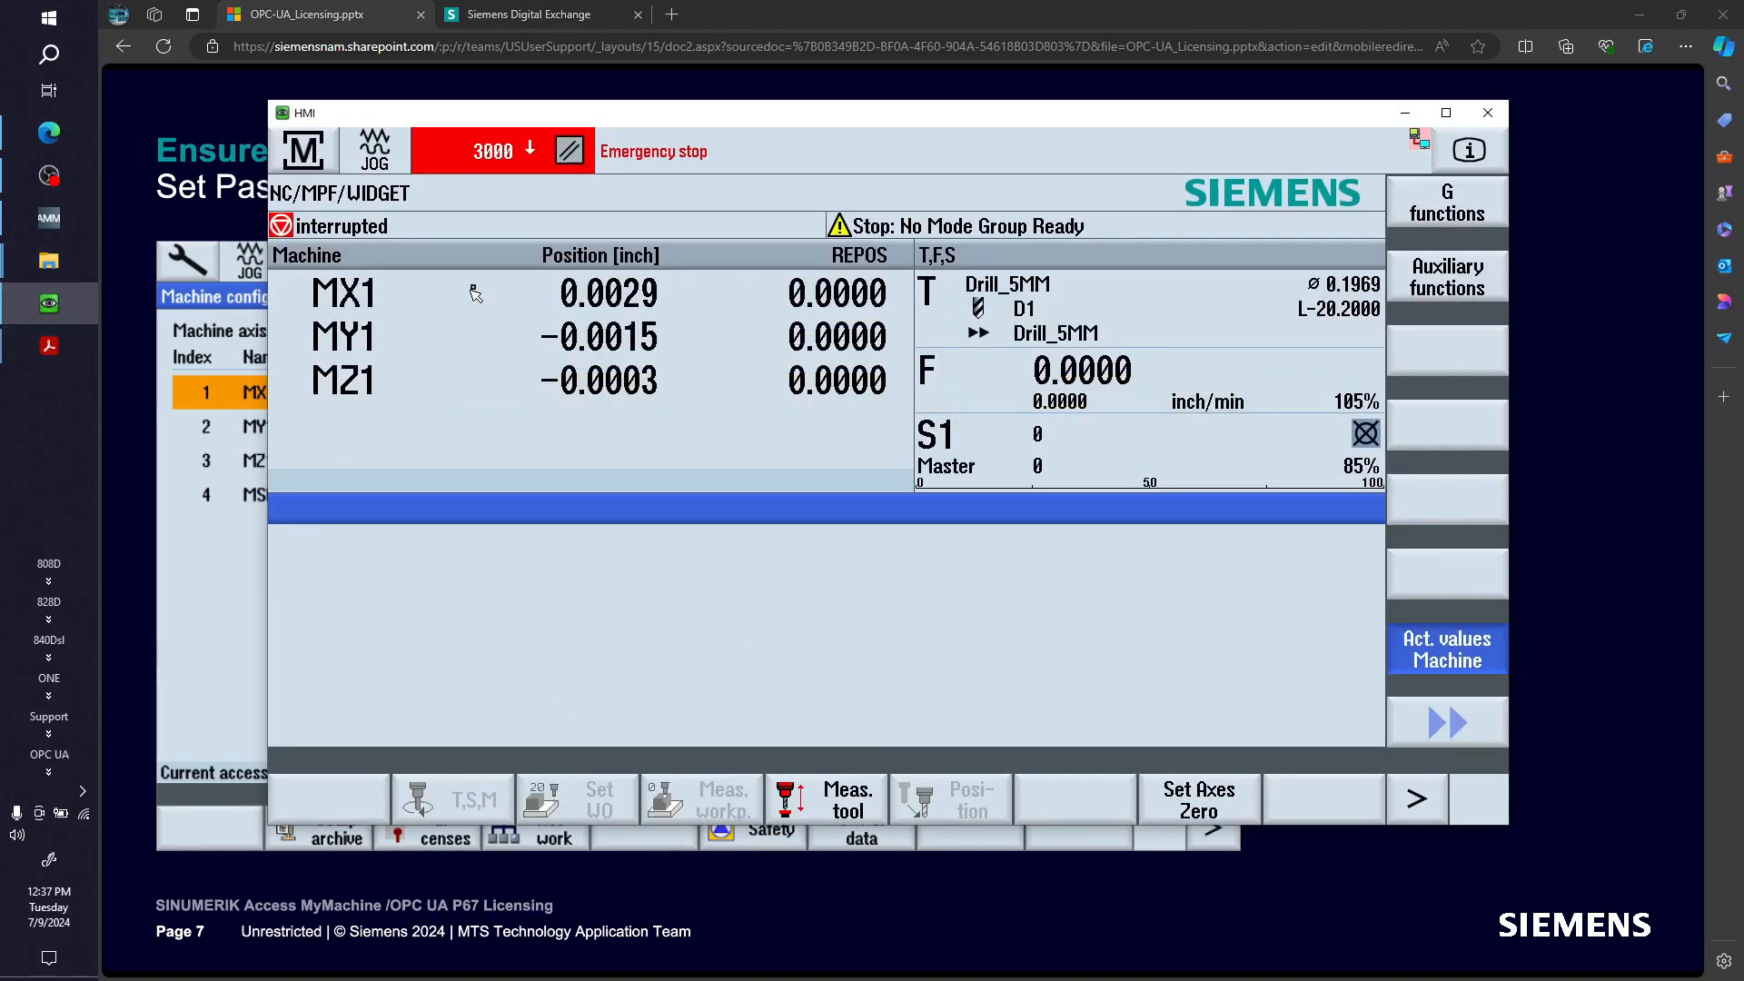
{"action": "left_click", "coordinate": [1637, 14]}
Open the HMI Setup extended functions and show the Licensing overview with the CF card serial number
{"action": "left_click", "coordinate": [1631, 11]}
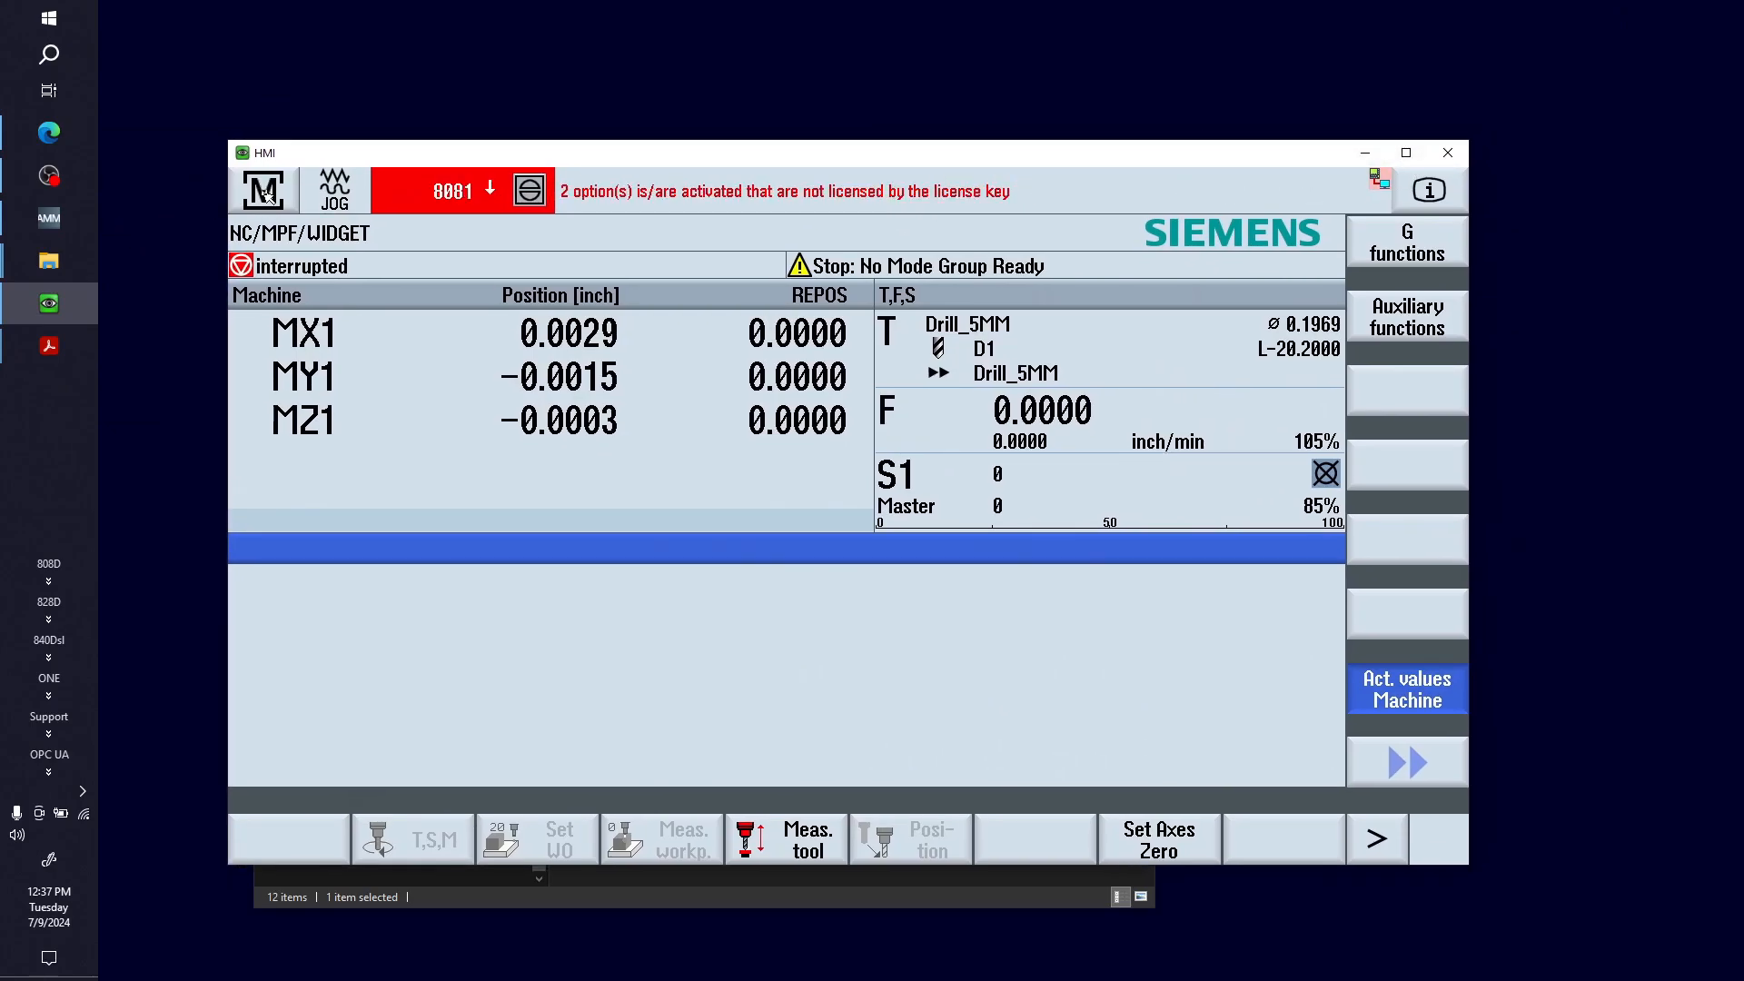
{"action": "left_click", "coordinate": [270, 210]}
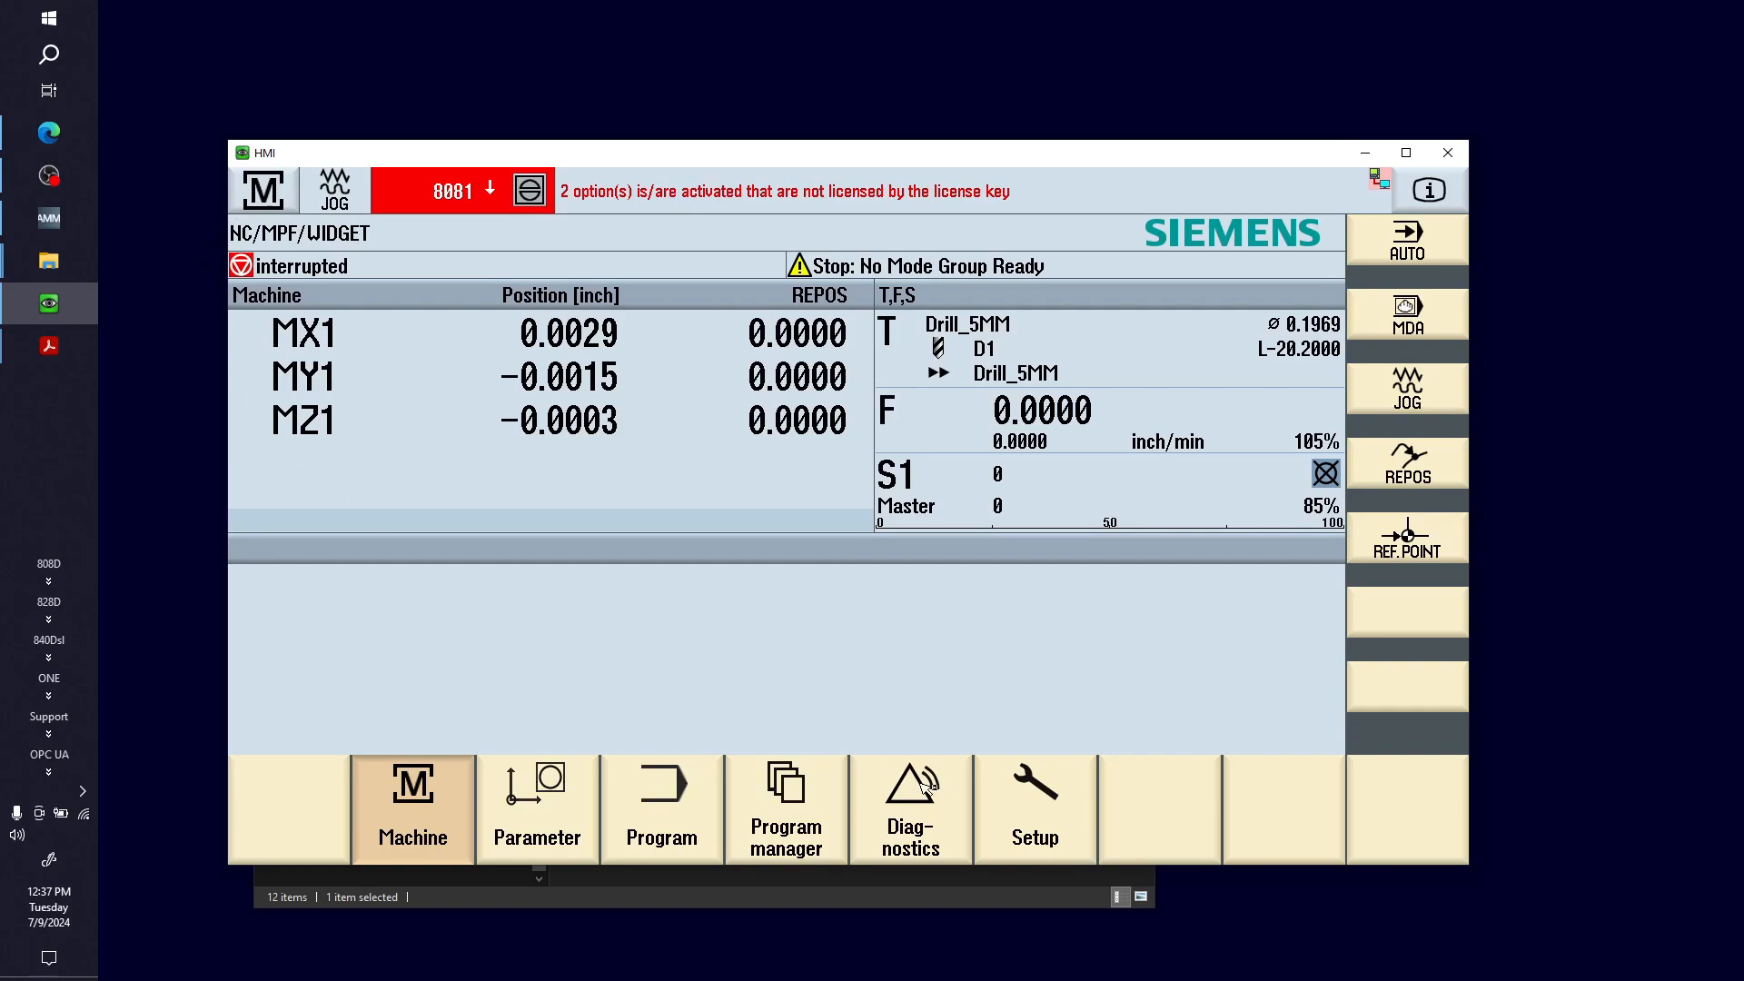
{"action": "left_click", "coordinate": [1032, 812]}
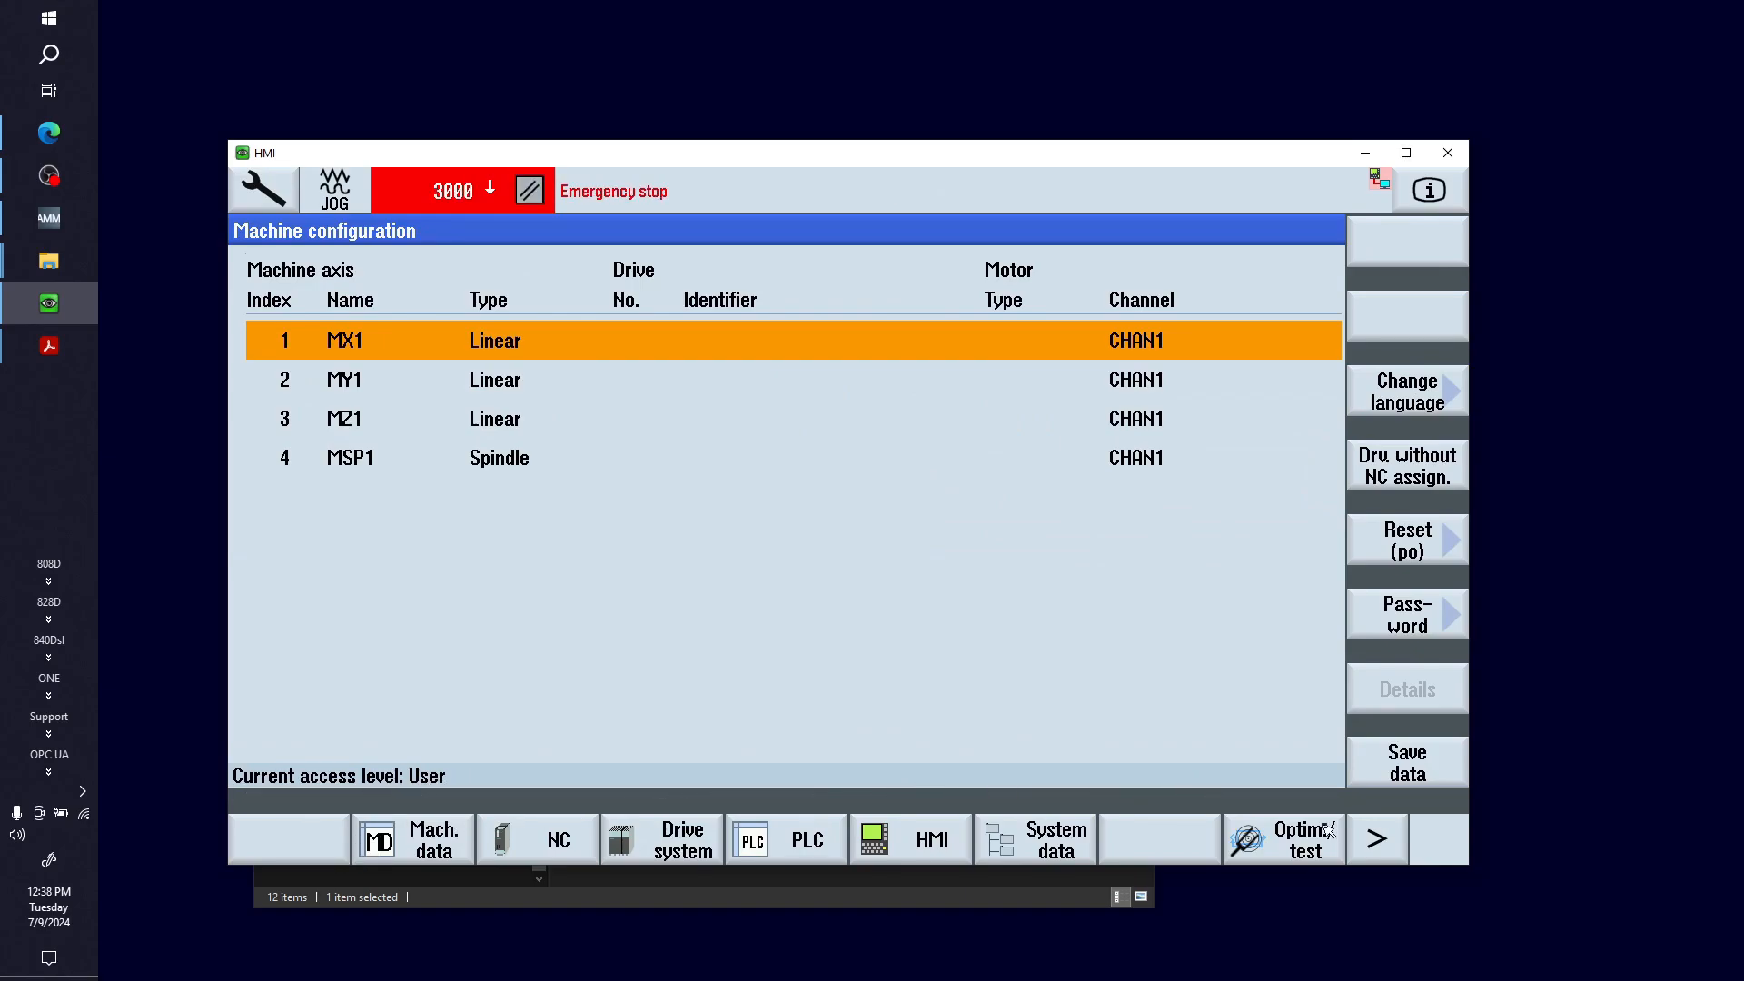
{"action": "left_click", "coordinate": [1379, 845]}
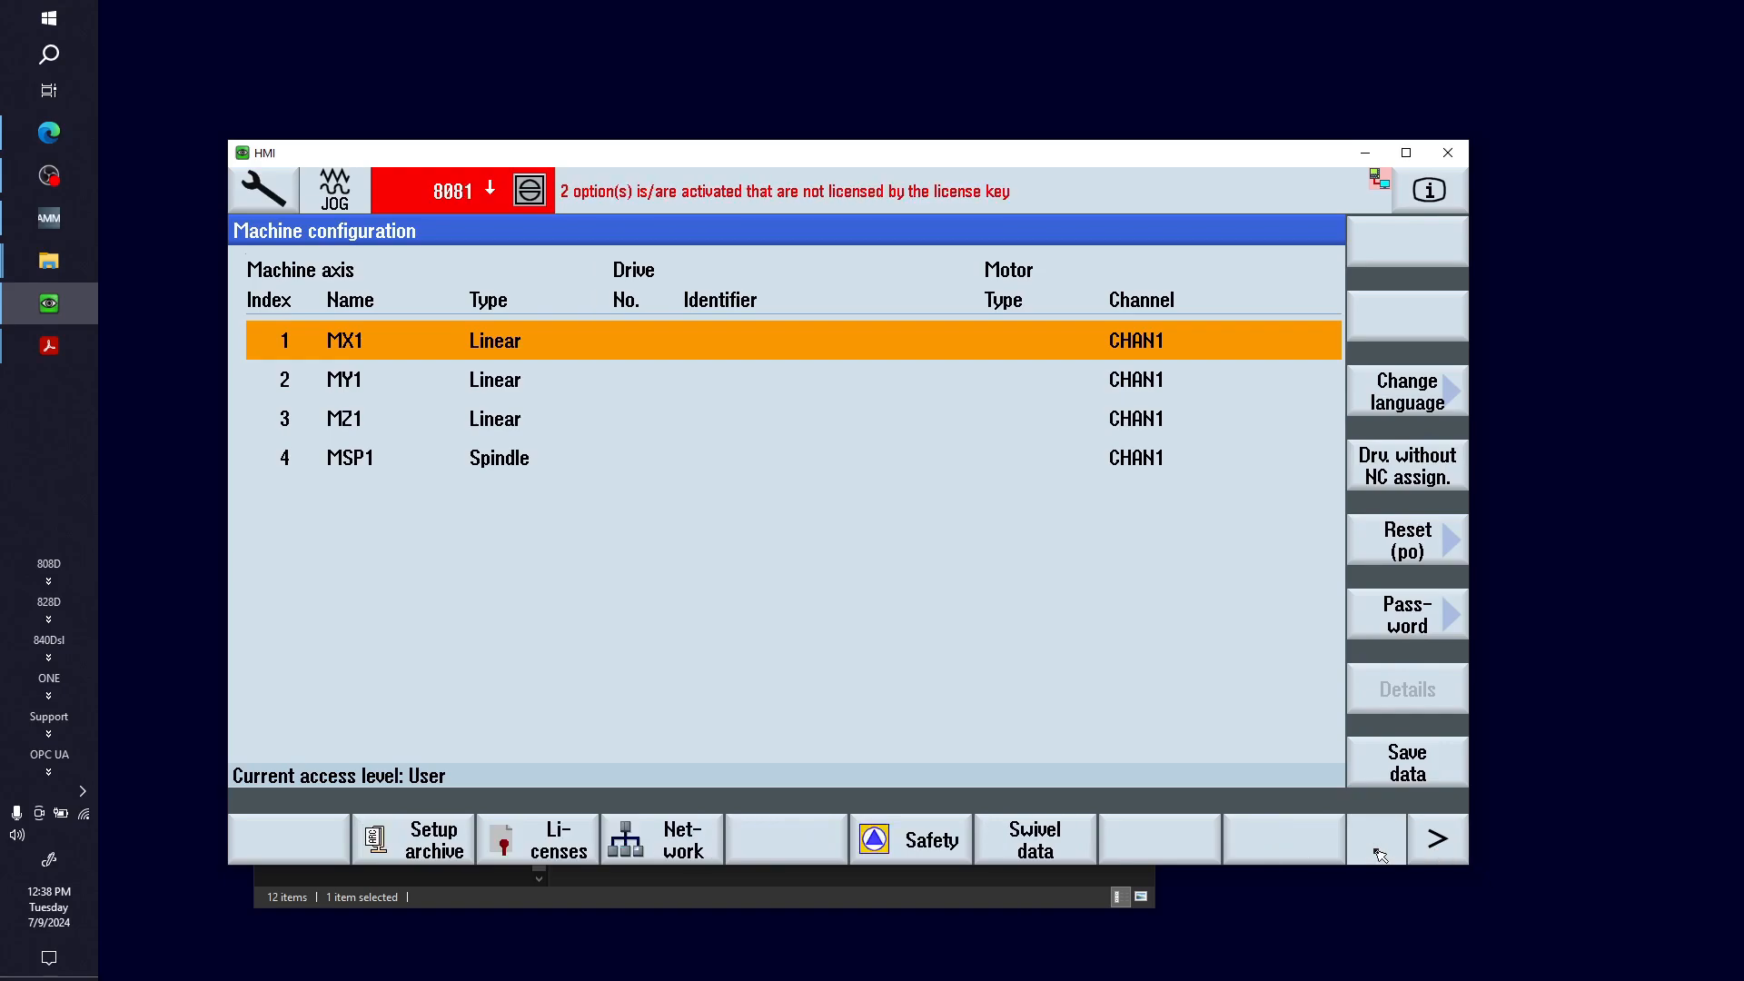
{"action": "left_click", "coordinate": [542, 851]}
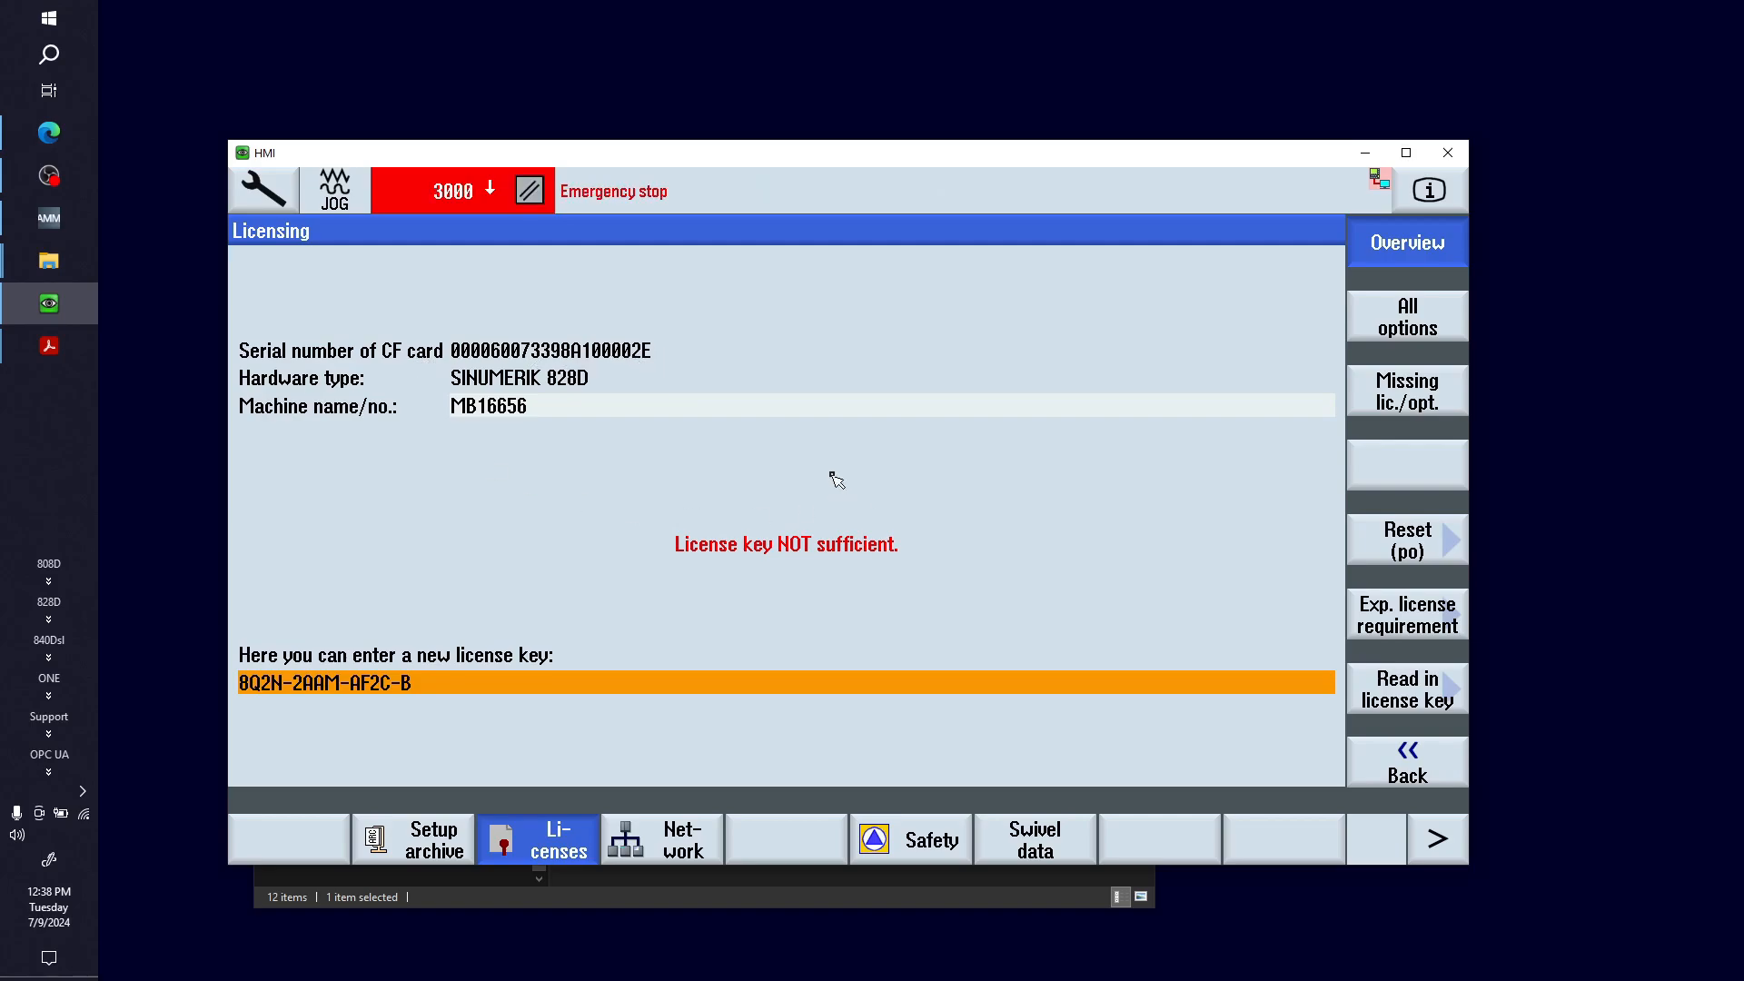
Minimize the HMI window and bring the licensing slideshow forward
{"action": "left_click", "coordinate": [747, 78]}
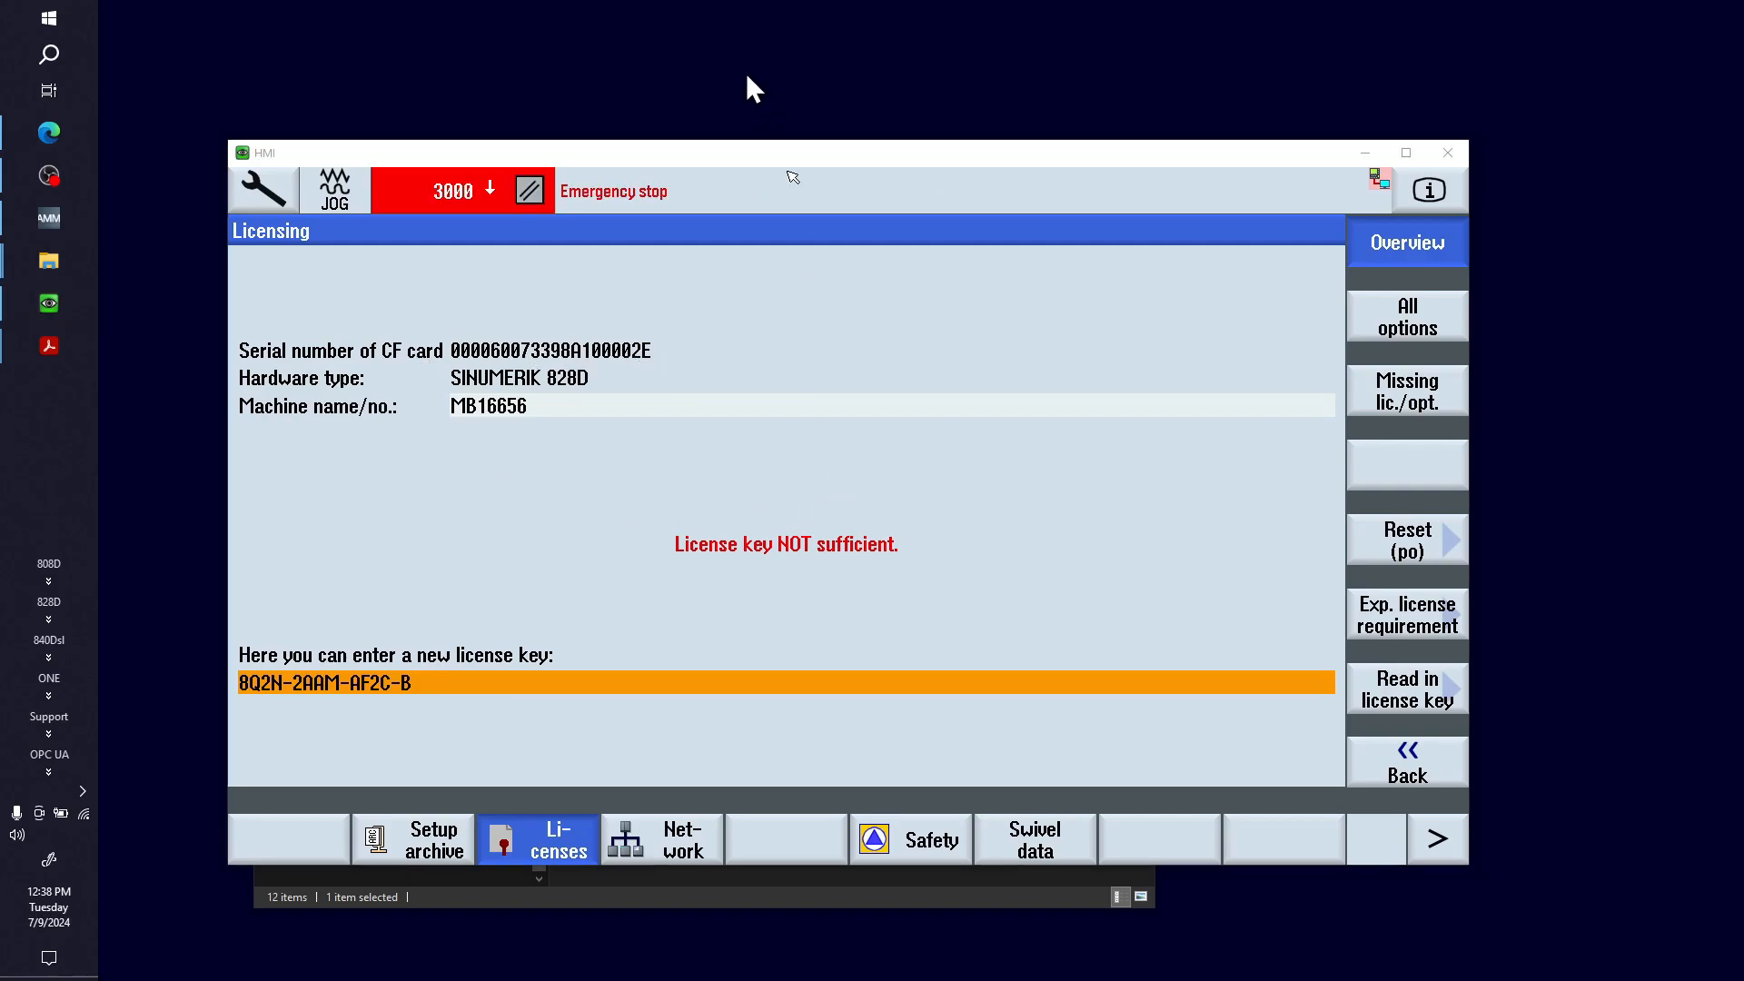
{"action": "left_click", "coordinate": [1366, 153]}
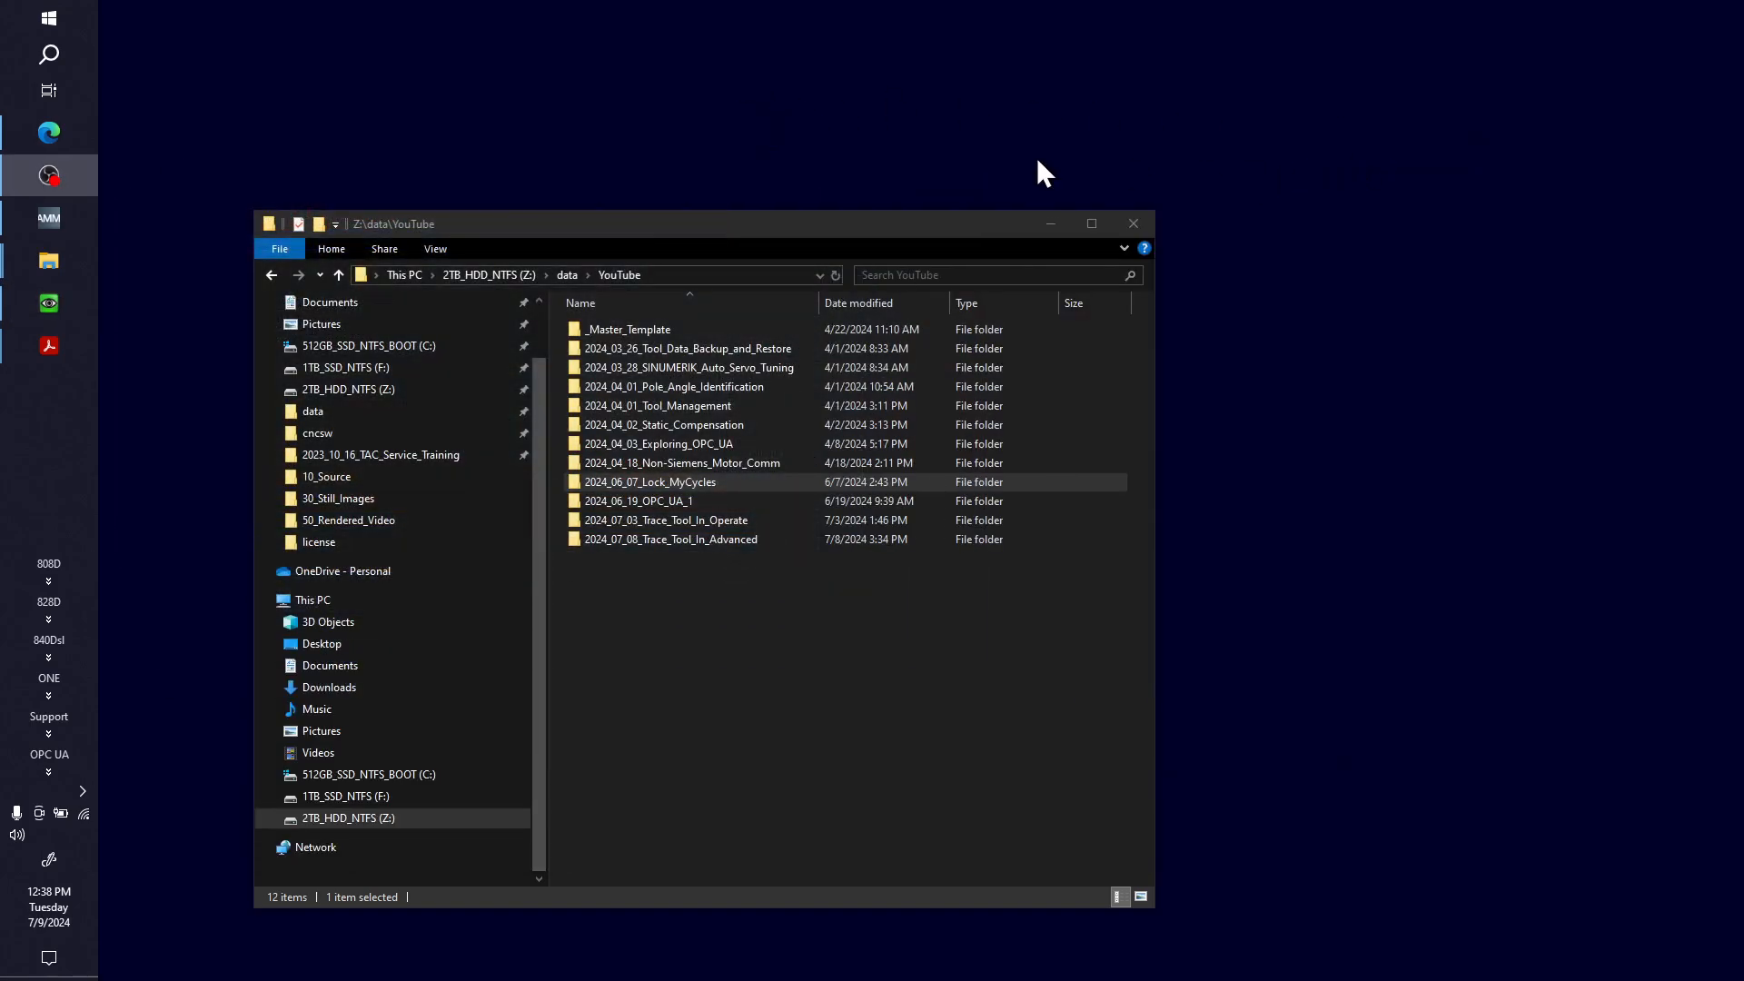
{"action": "left_click", "coordinate": [45, 127]}
Advance to slide 8 on noting the card serial number, then restore the HMI Licensing screen
{"action": "left_click", "coordinate": [1385, 378]}
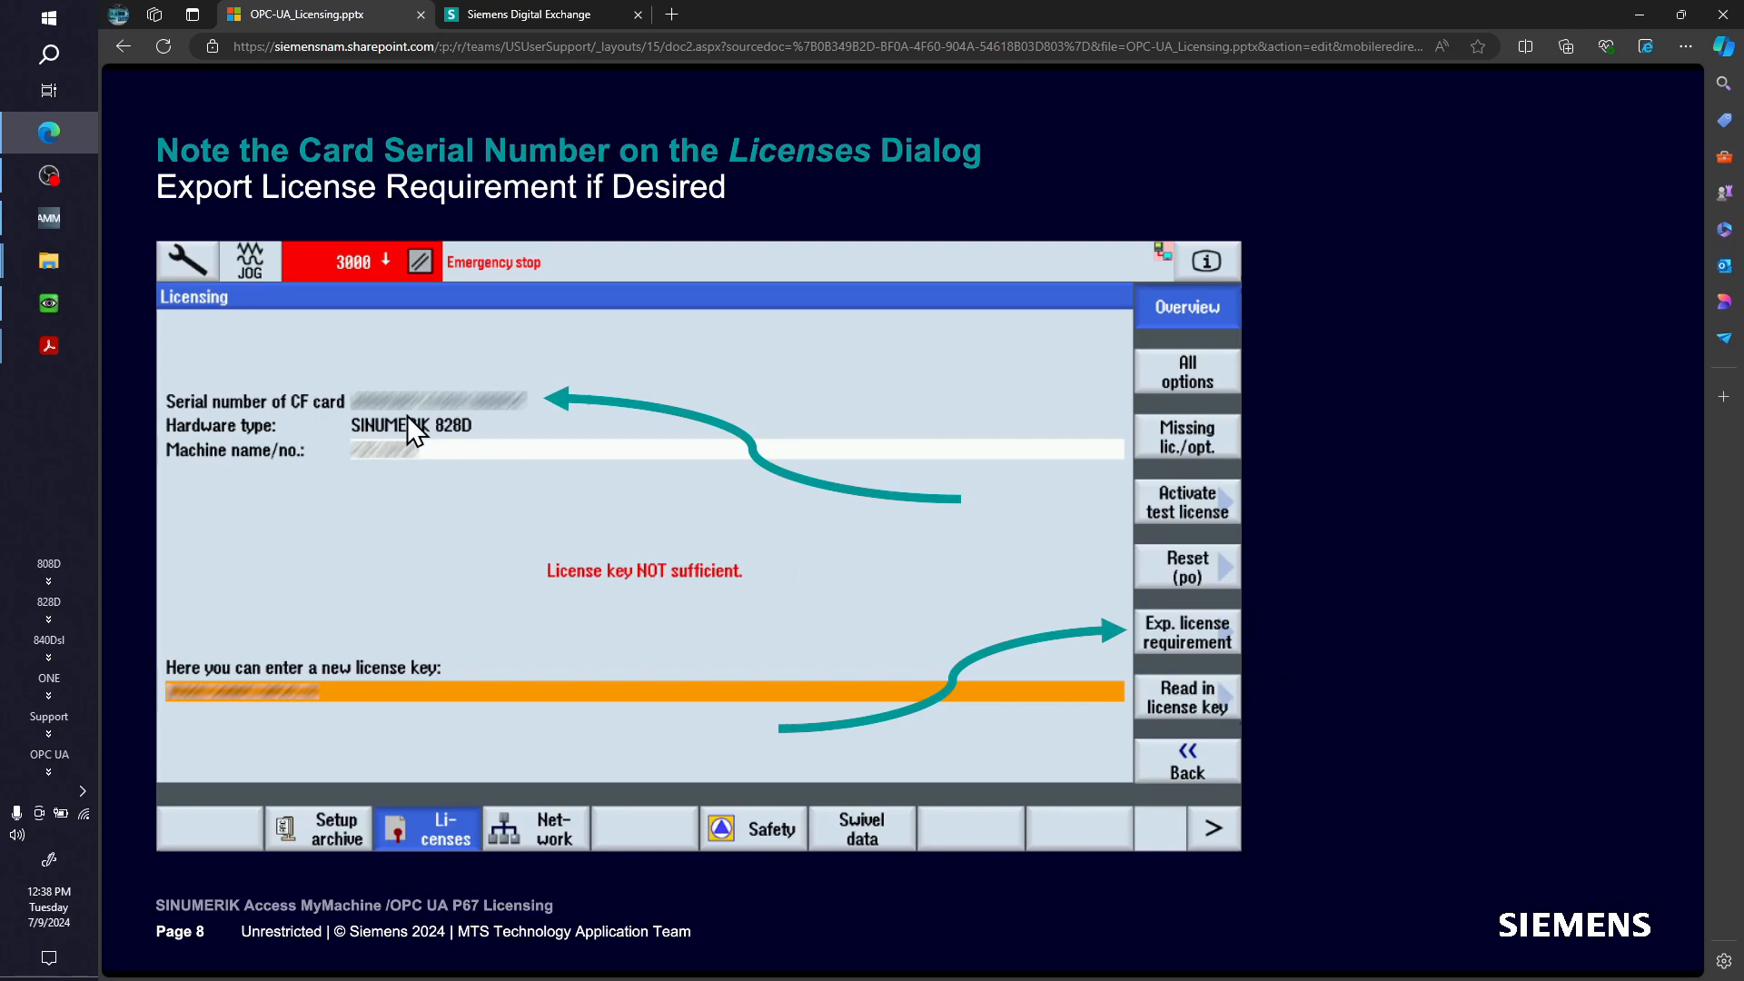
{"action": "left_click", "coordinate": [58, 312]}
{"action": "left_click", "coordinate": [1639, 15]}
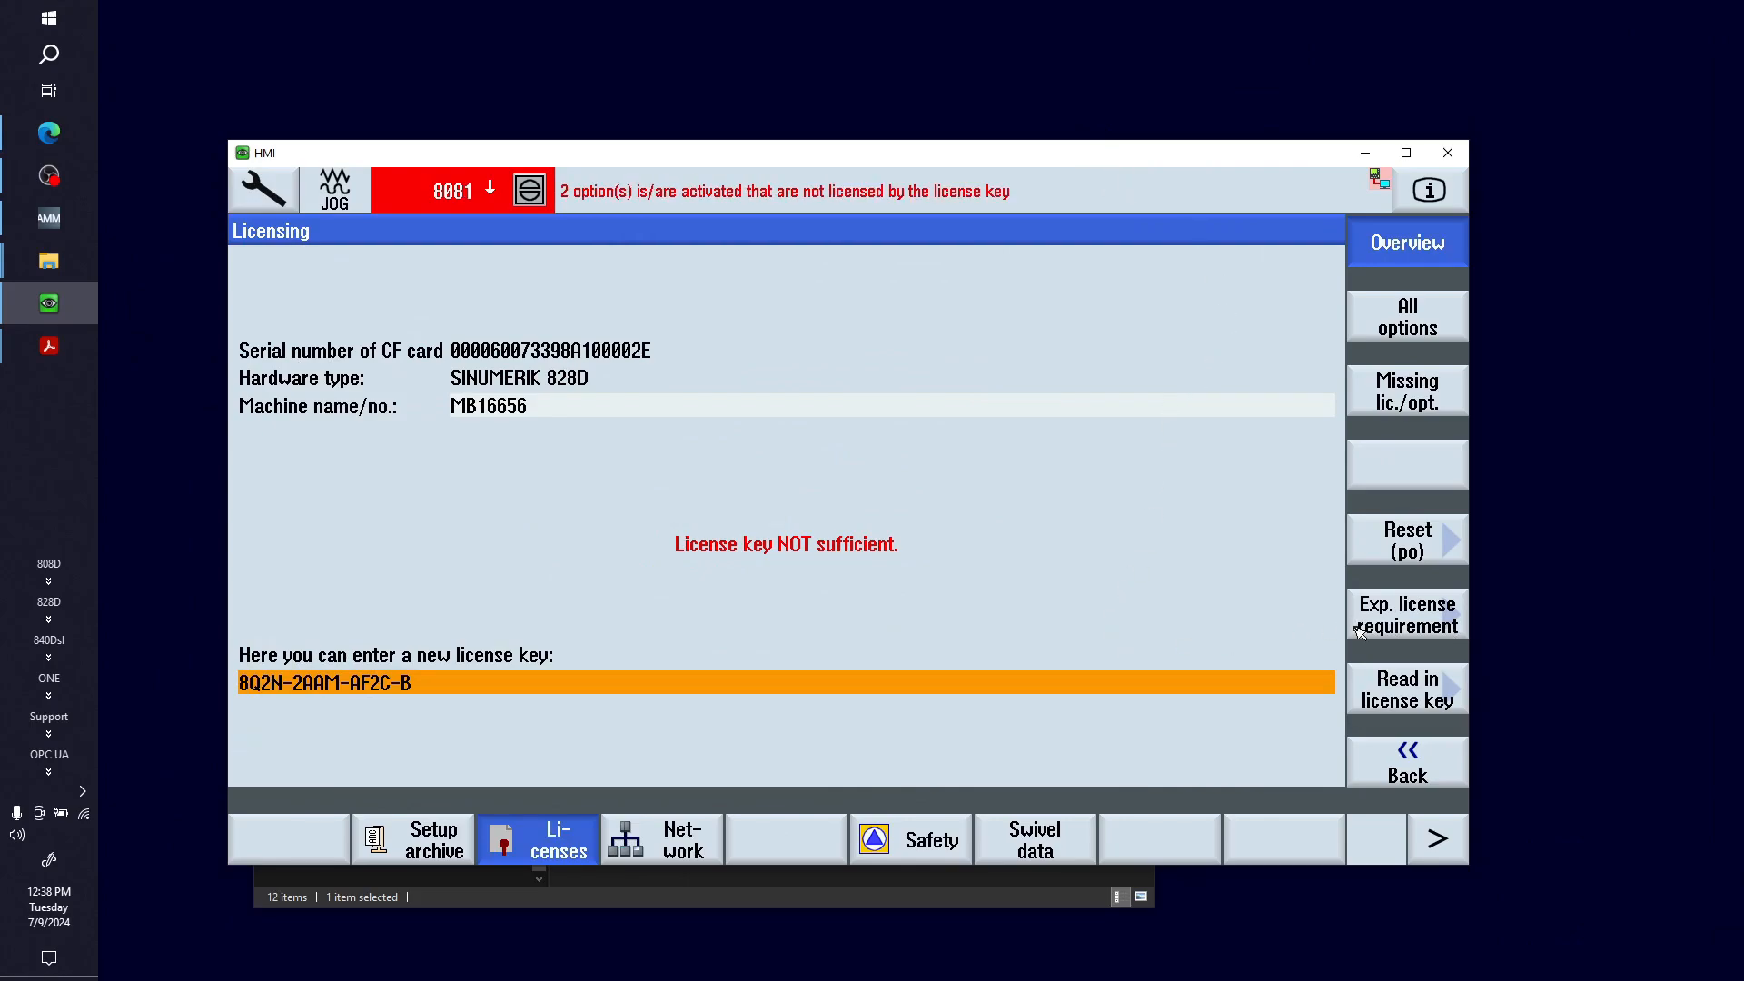
Export the license requirement file to USB, then switch to File Explorer
{"action": "left_click", "coordinate": [1397, 625]}
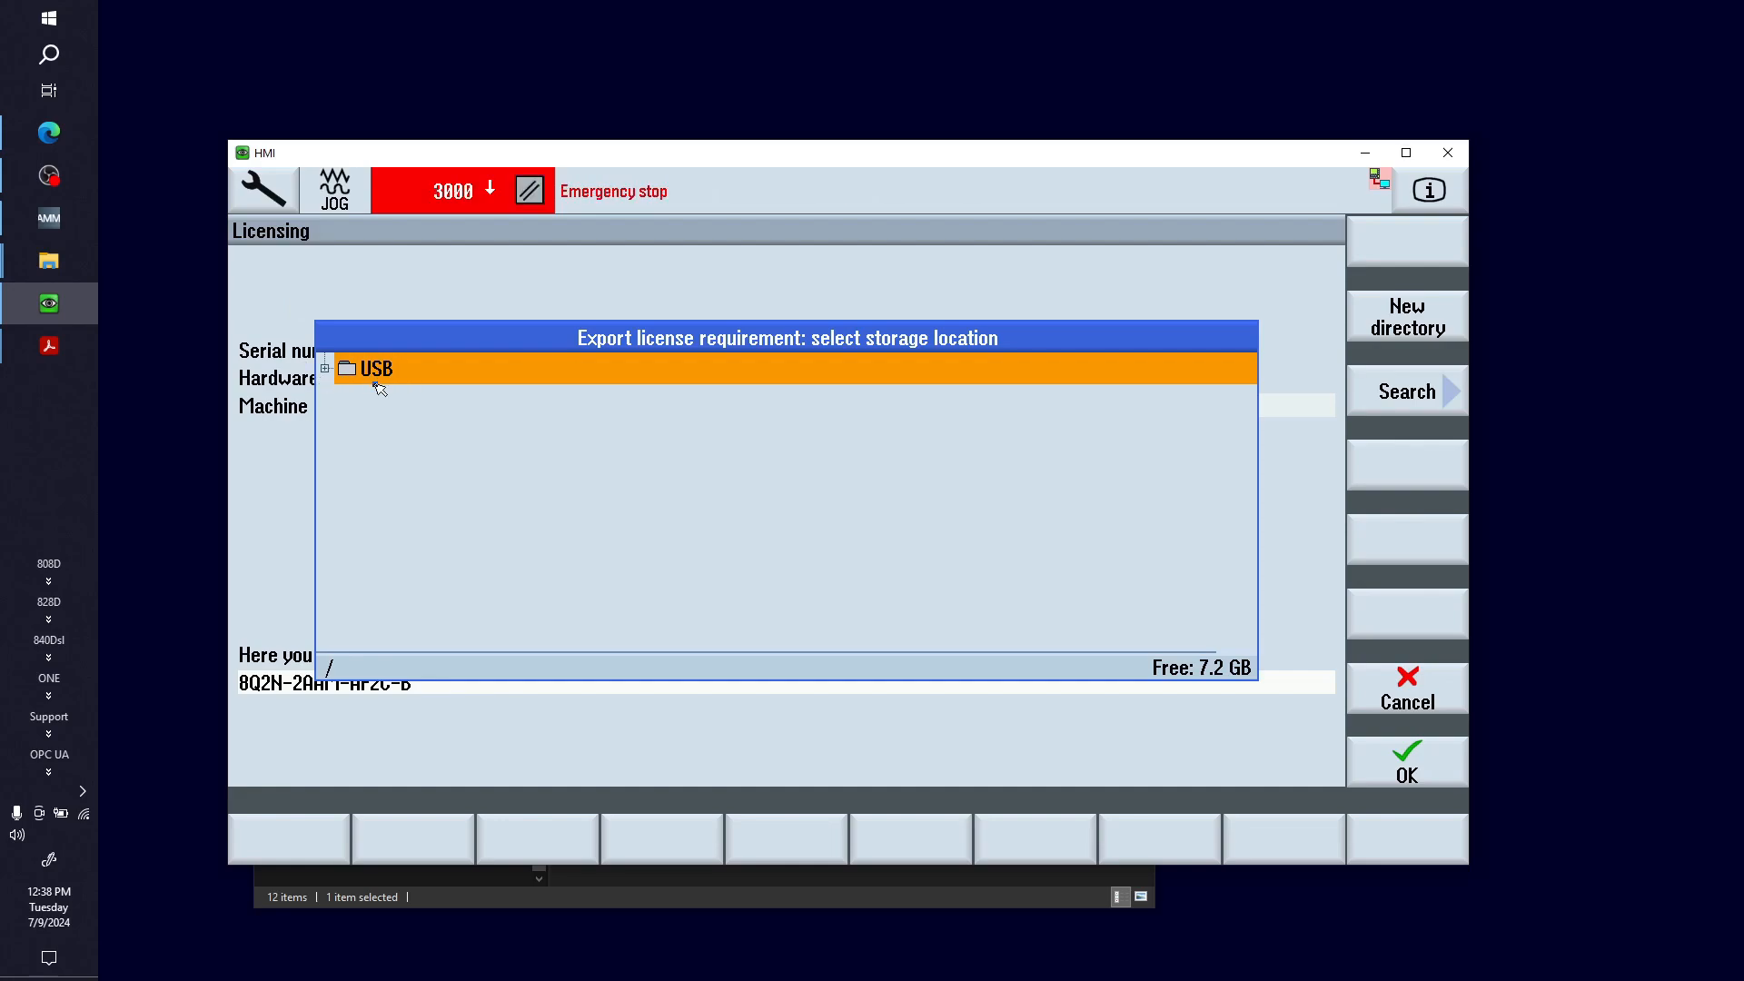
{"action": "left_click", "coordinate": [1419, 777]}
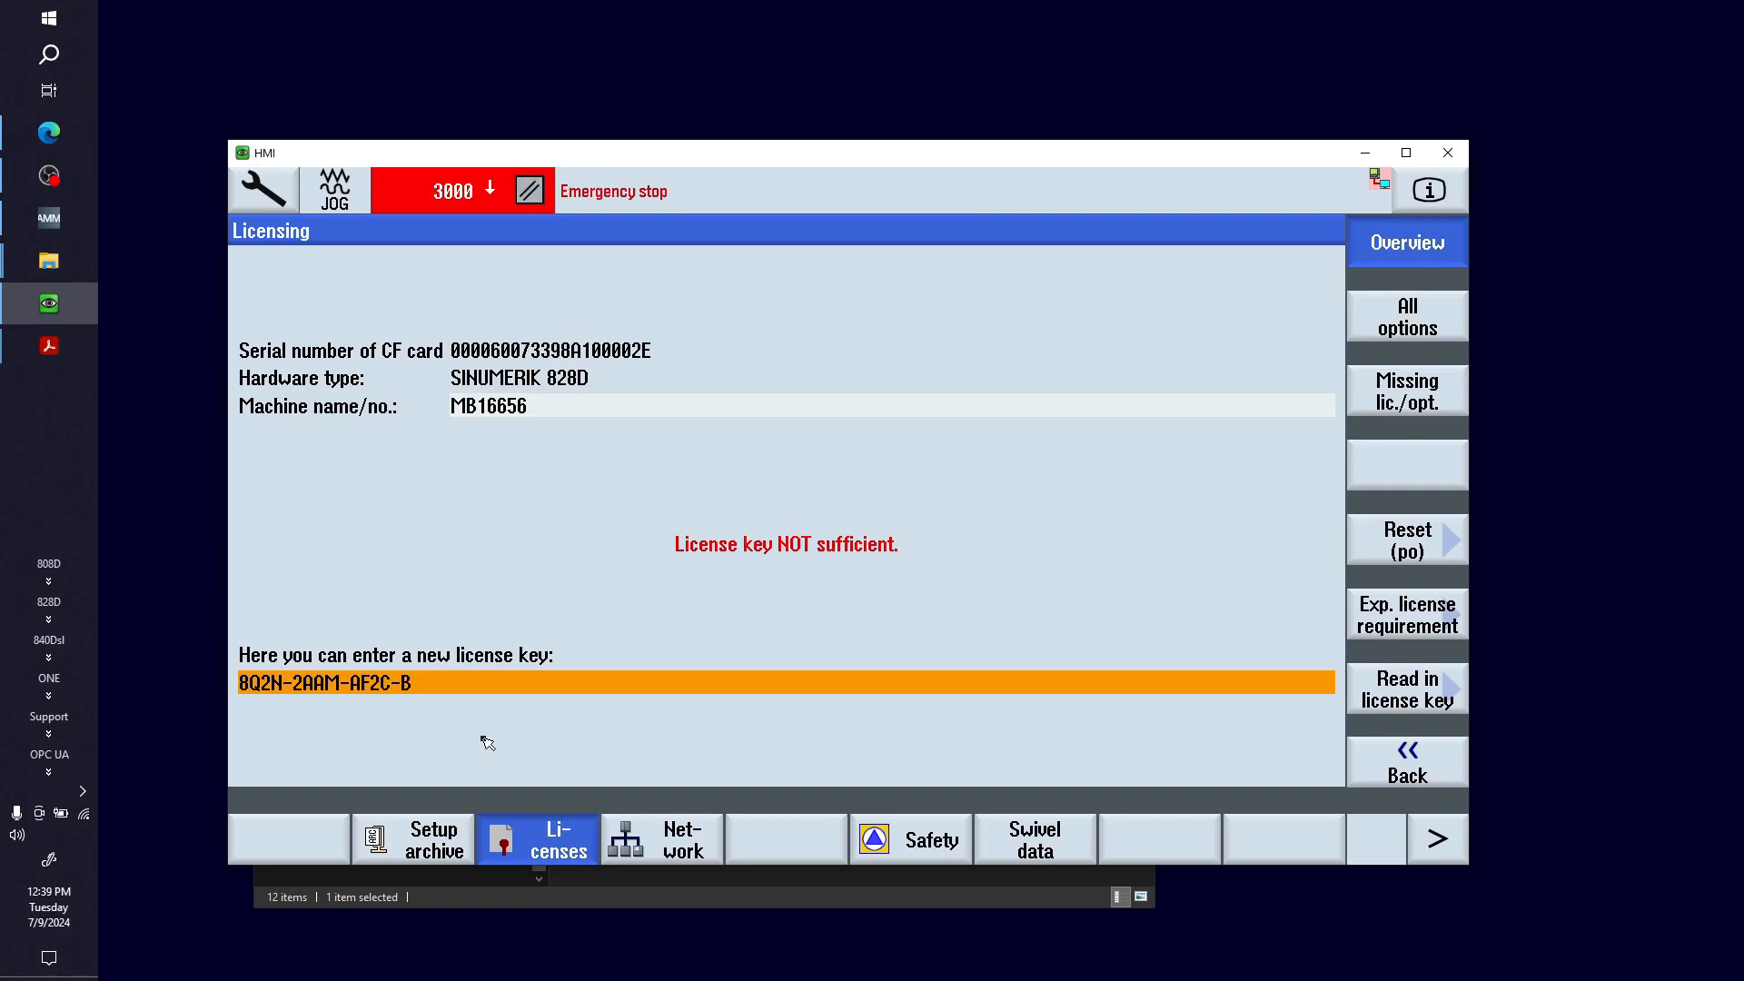
{"action": "key", "text": "alt+Tab"}
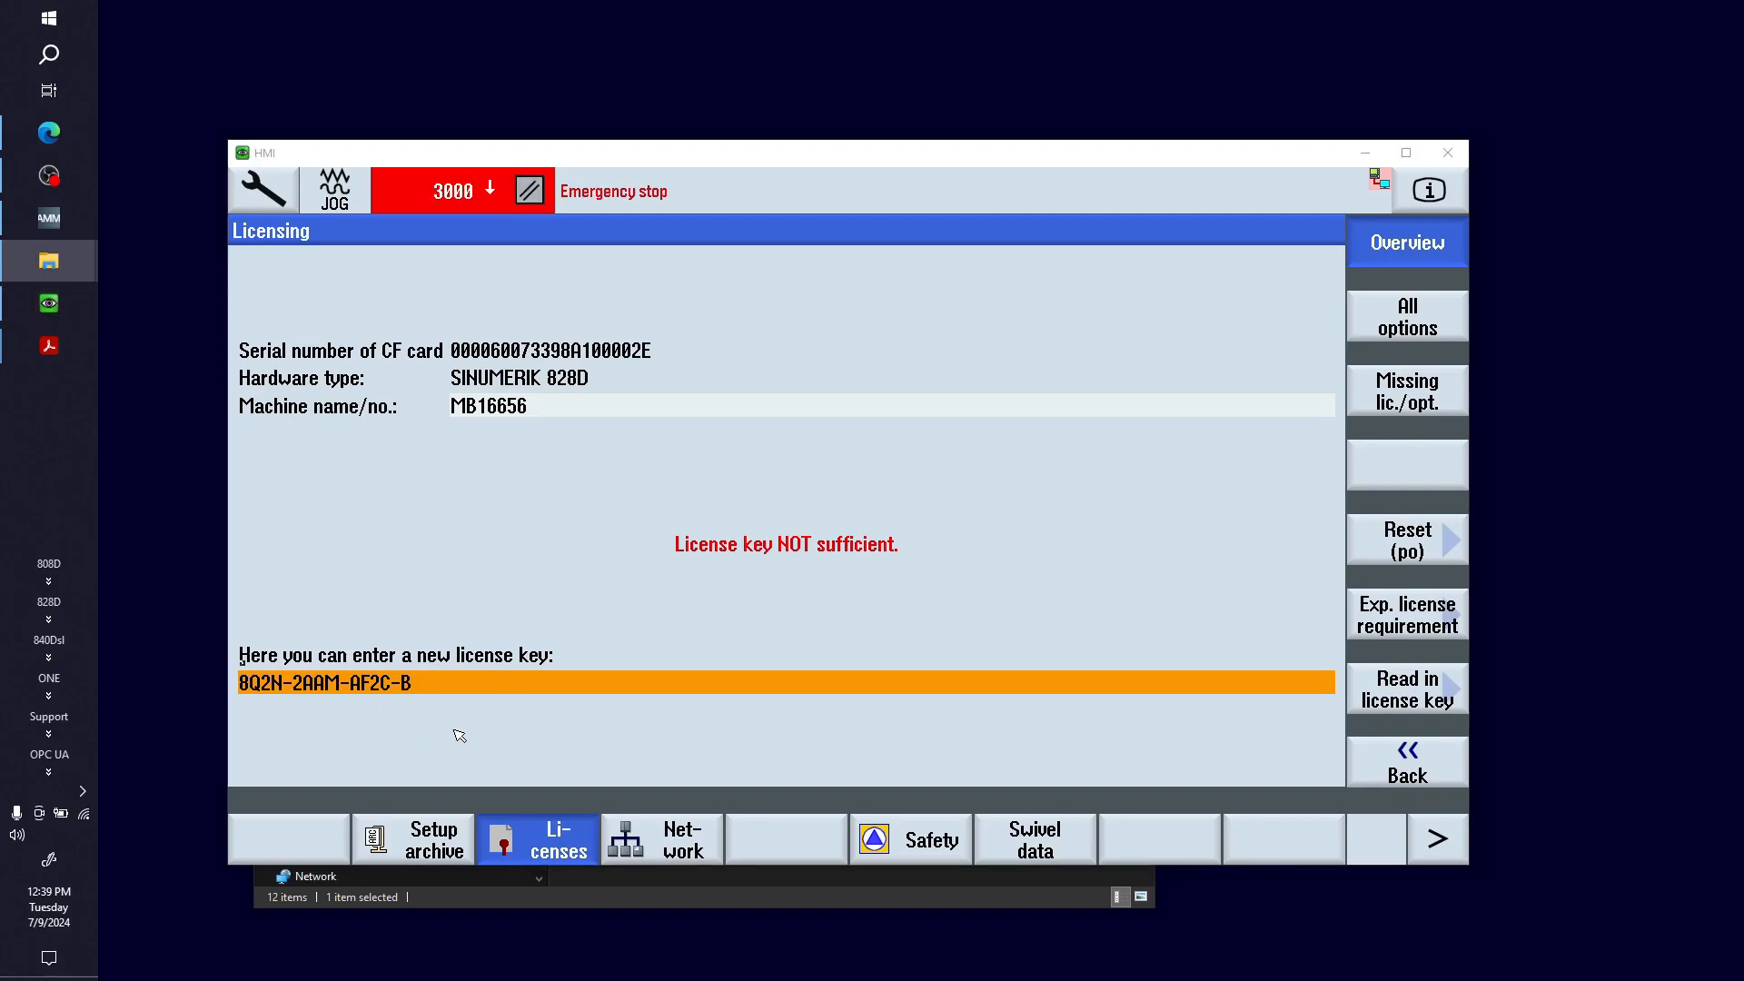
Open the exported .ALM license requirement file from TRANSFER (D:) in Notepad++
{"action": "left_click_drag", "start_coordinate": [1743, 224], "coordinate": [828, 165]}
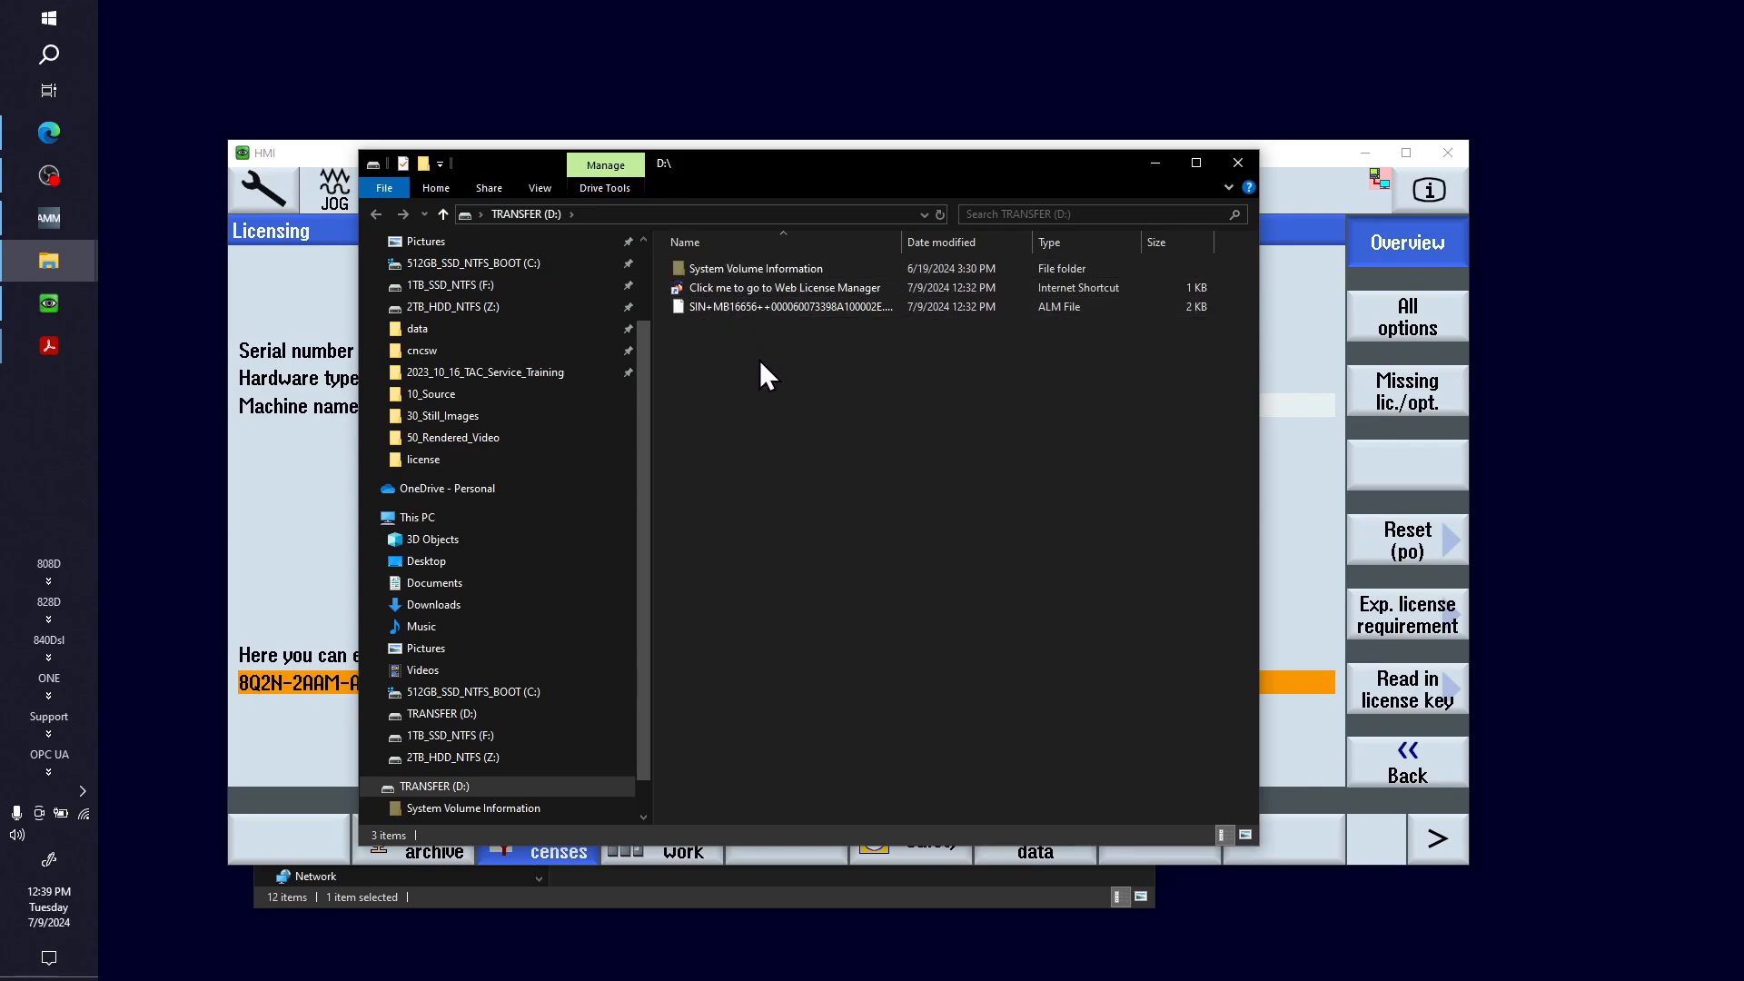
{"action": "left_click", "coordinate": [803, 309]}
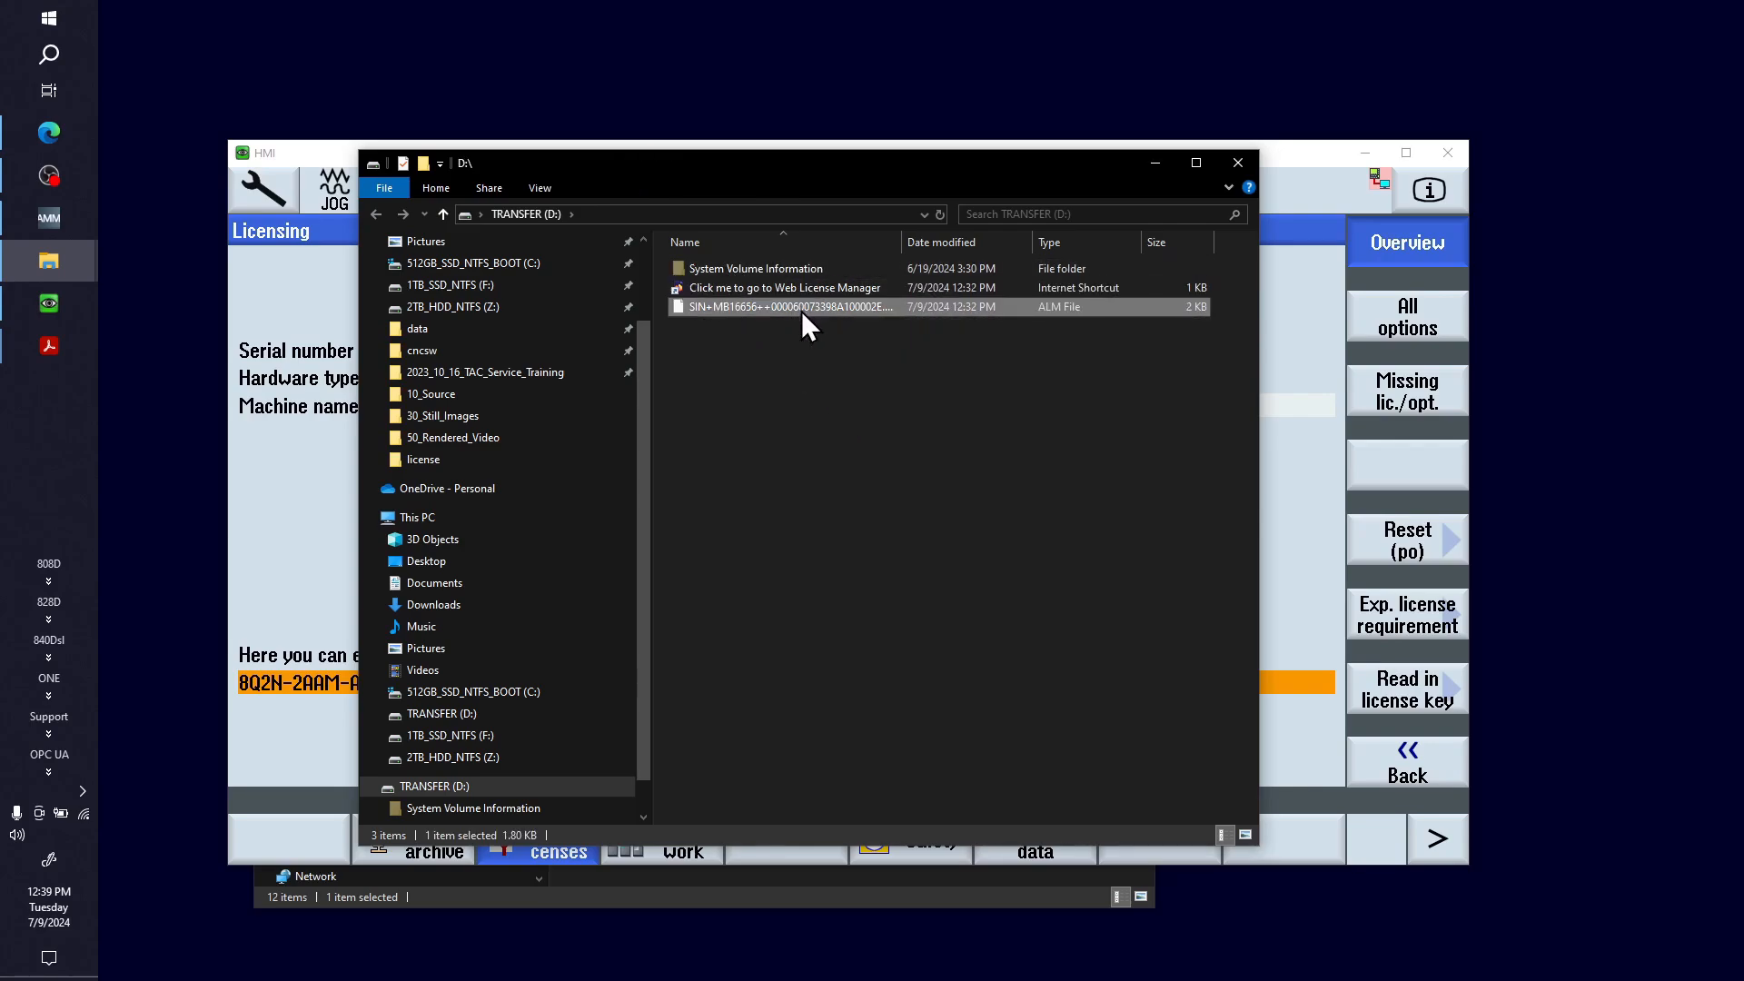
{"action": "right_click", "coordinate": [801, 311]}
{"action": "left_click", "coordinate": [859, 364]}
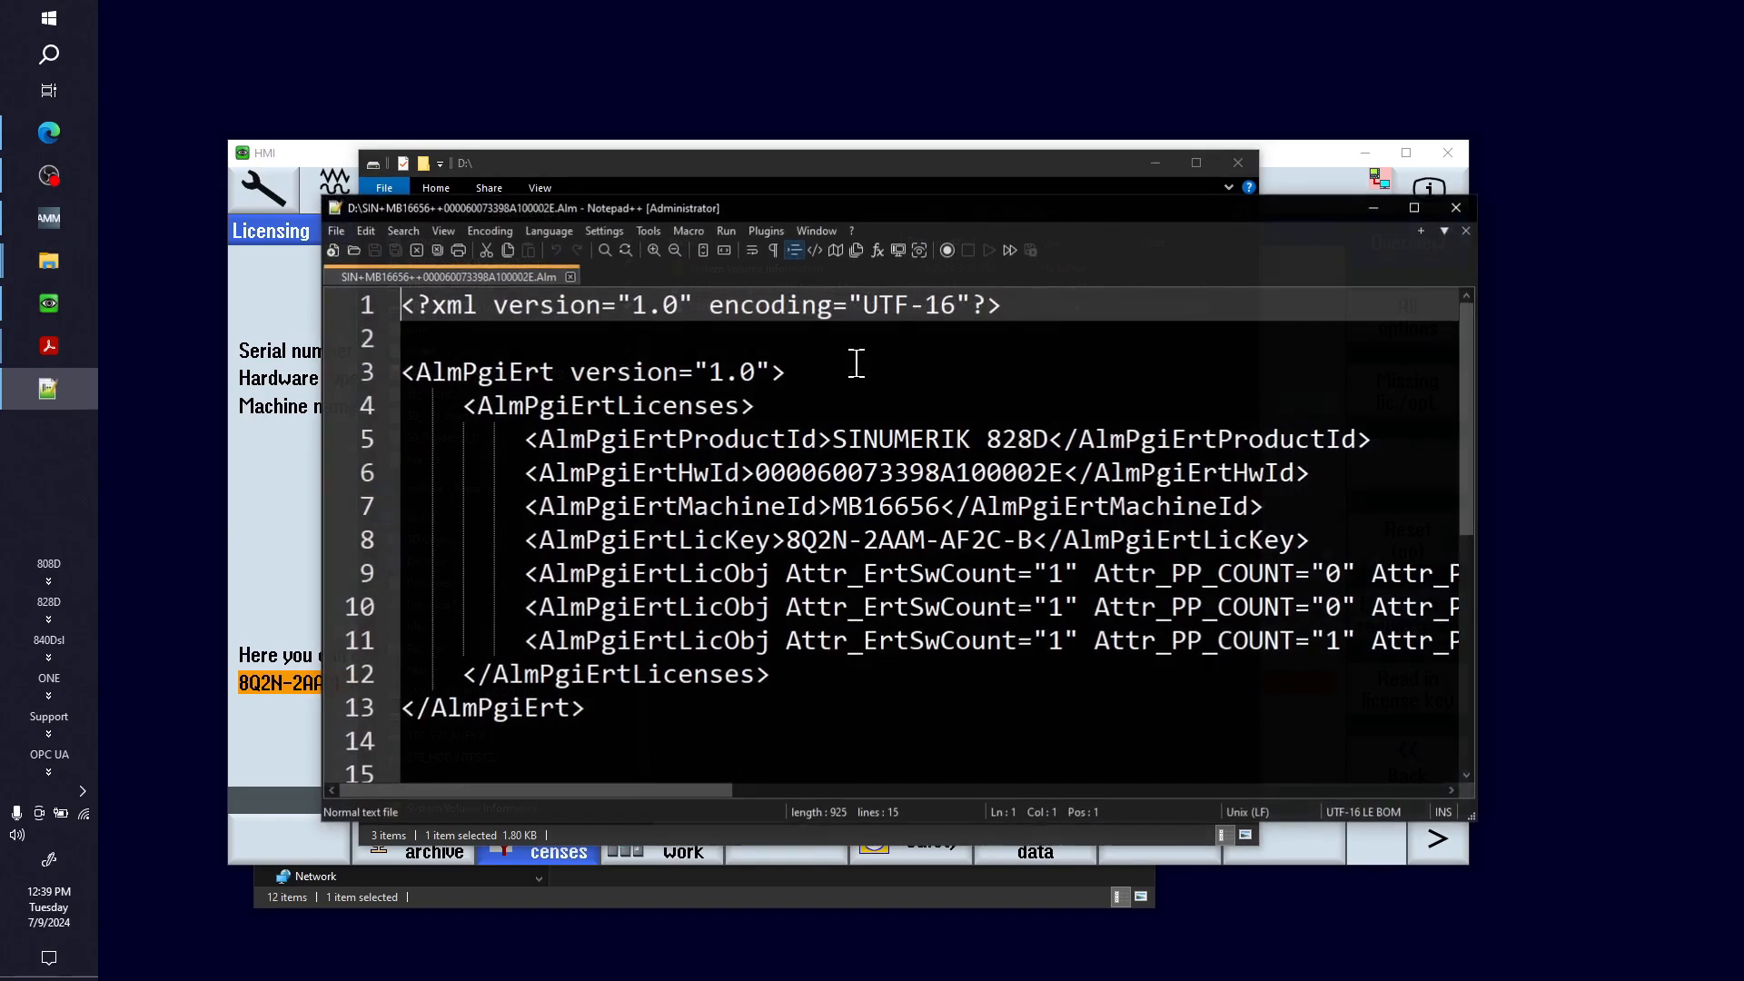
Maximize Notepad++, highlight the AlmPgiErtHwId value and option entries on lines 9–12, then minimize it
{"action": "left_click", "coordinate": [1418, 206]}
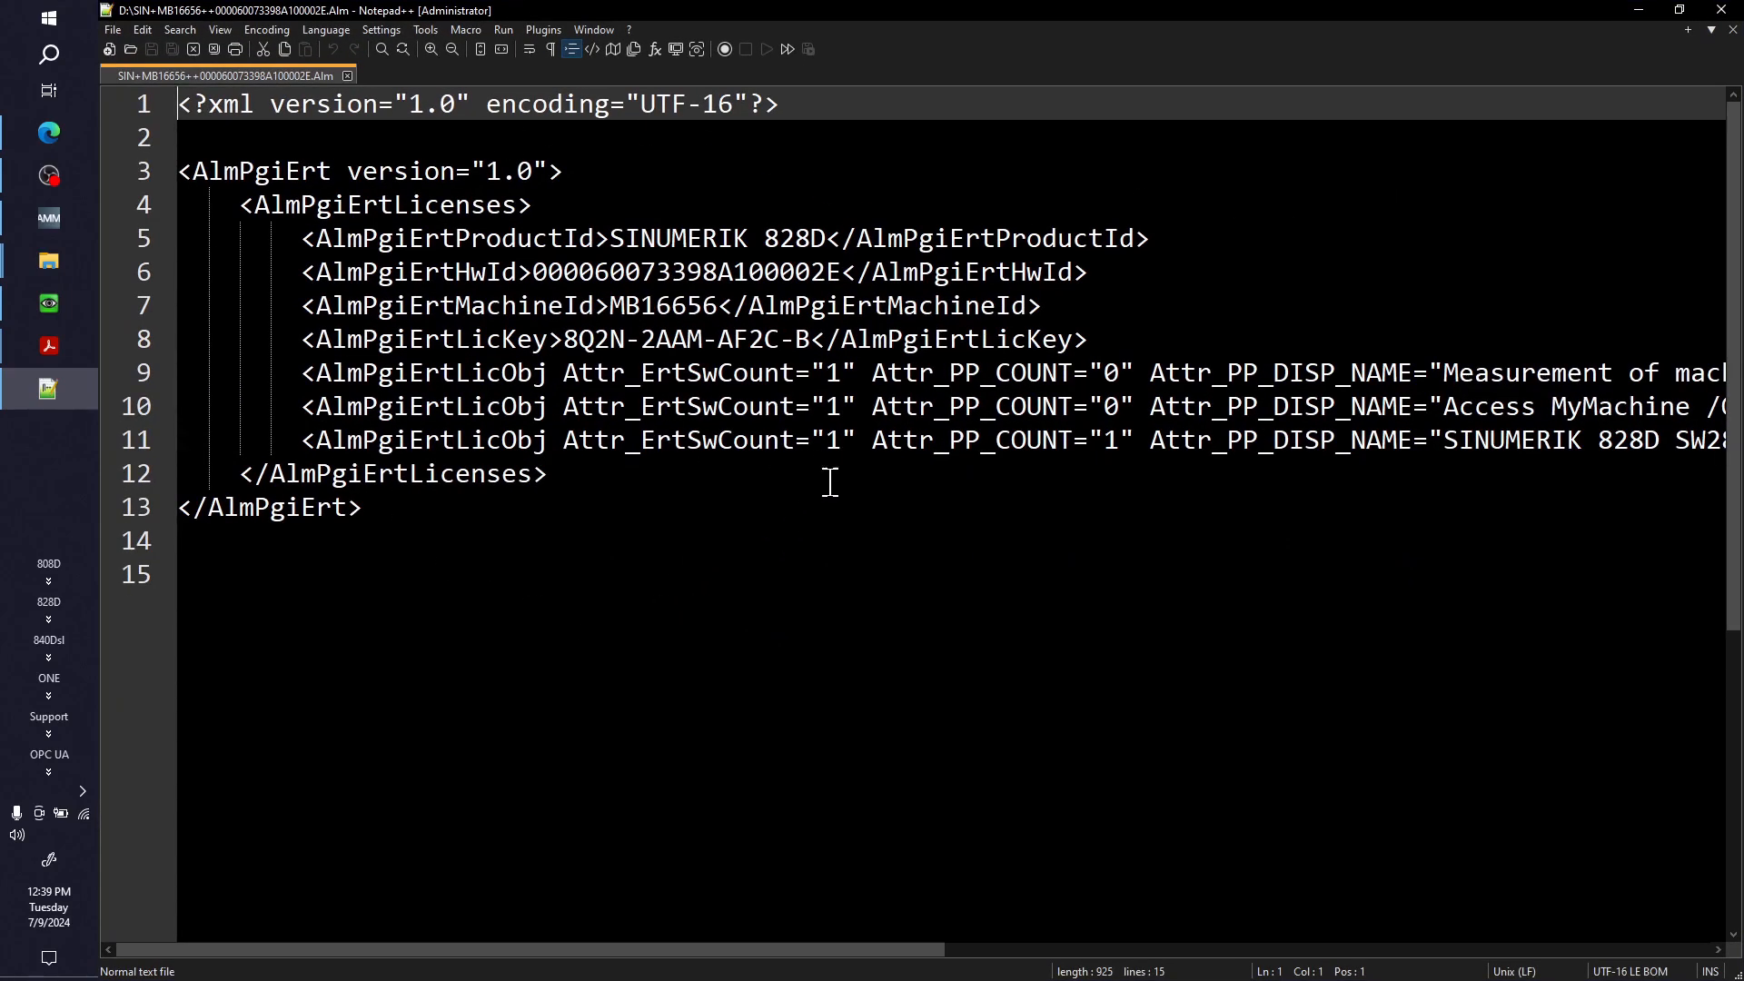
{"action": "left_click_drag", "start_coordinate": [533, 272], "coordinate": [845, 270]}
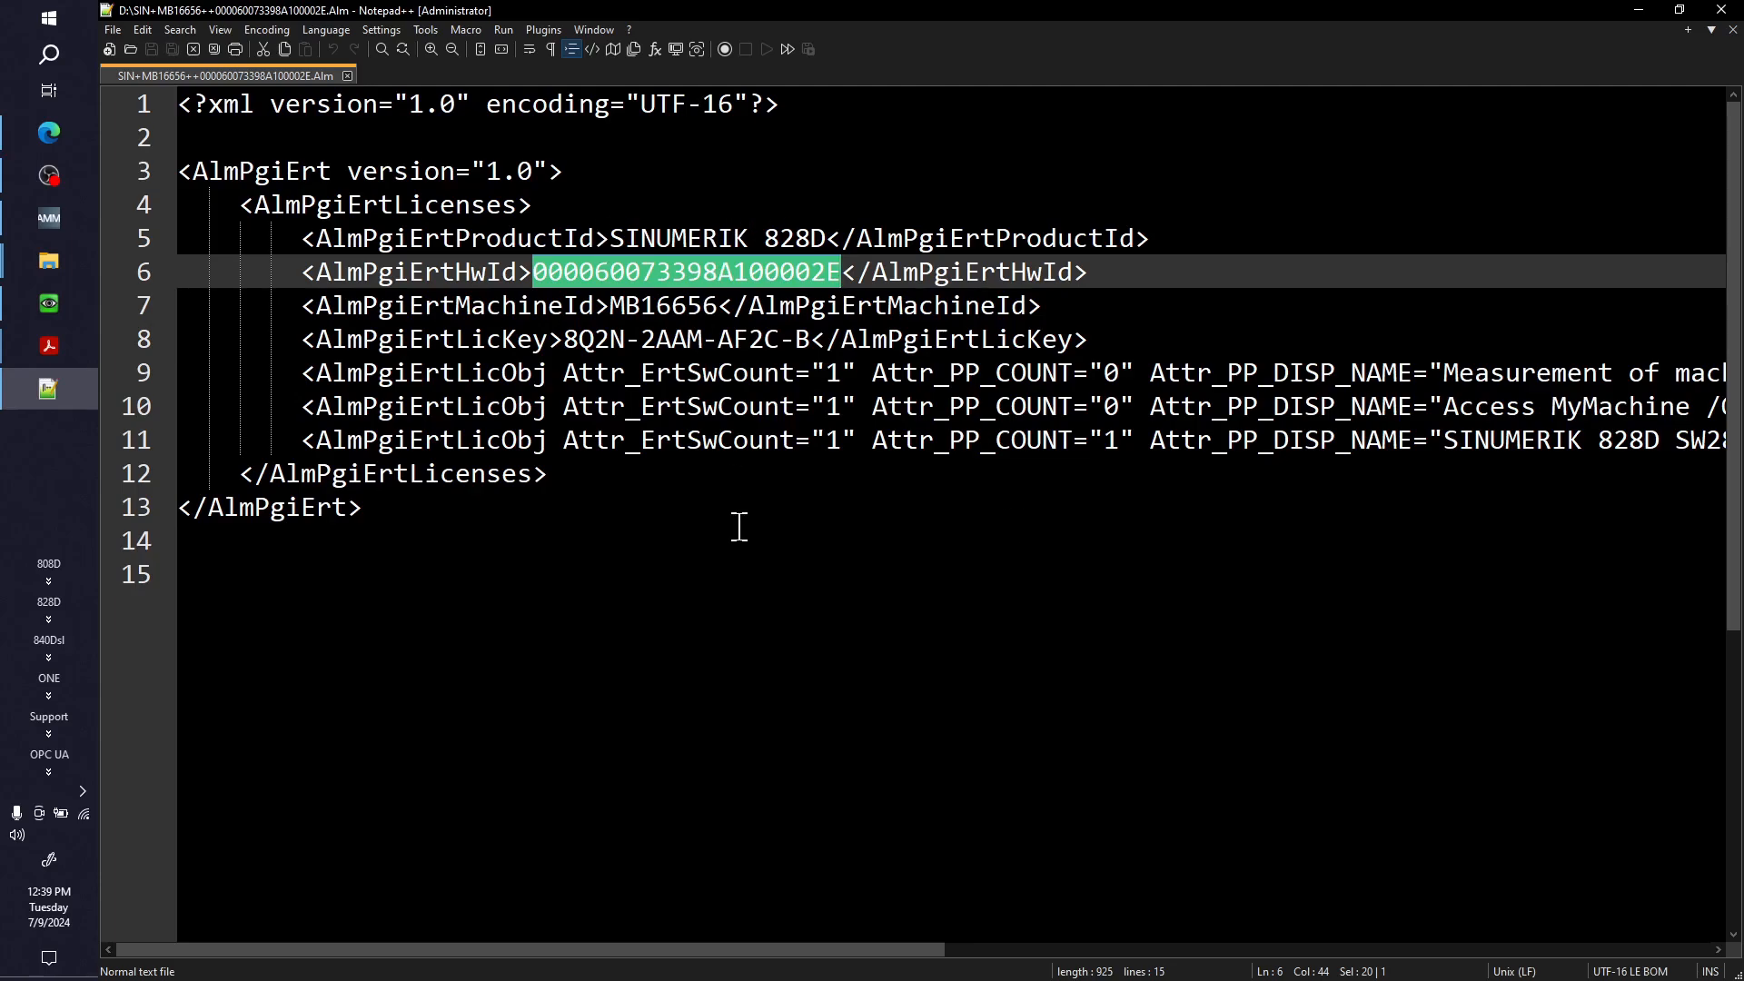
{"action": "left_click_drag", "start_coordinate": [849, 950], "coordinate": [1301, 950]}
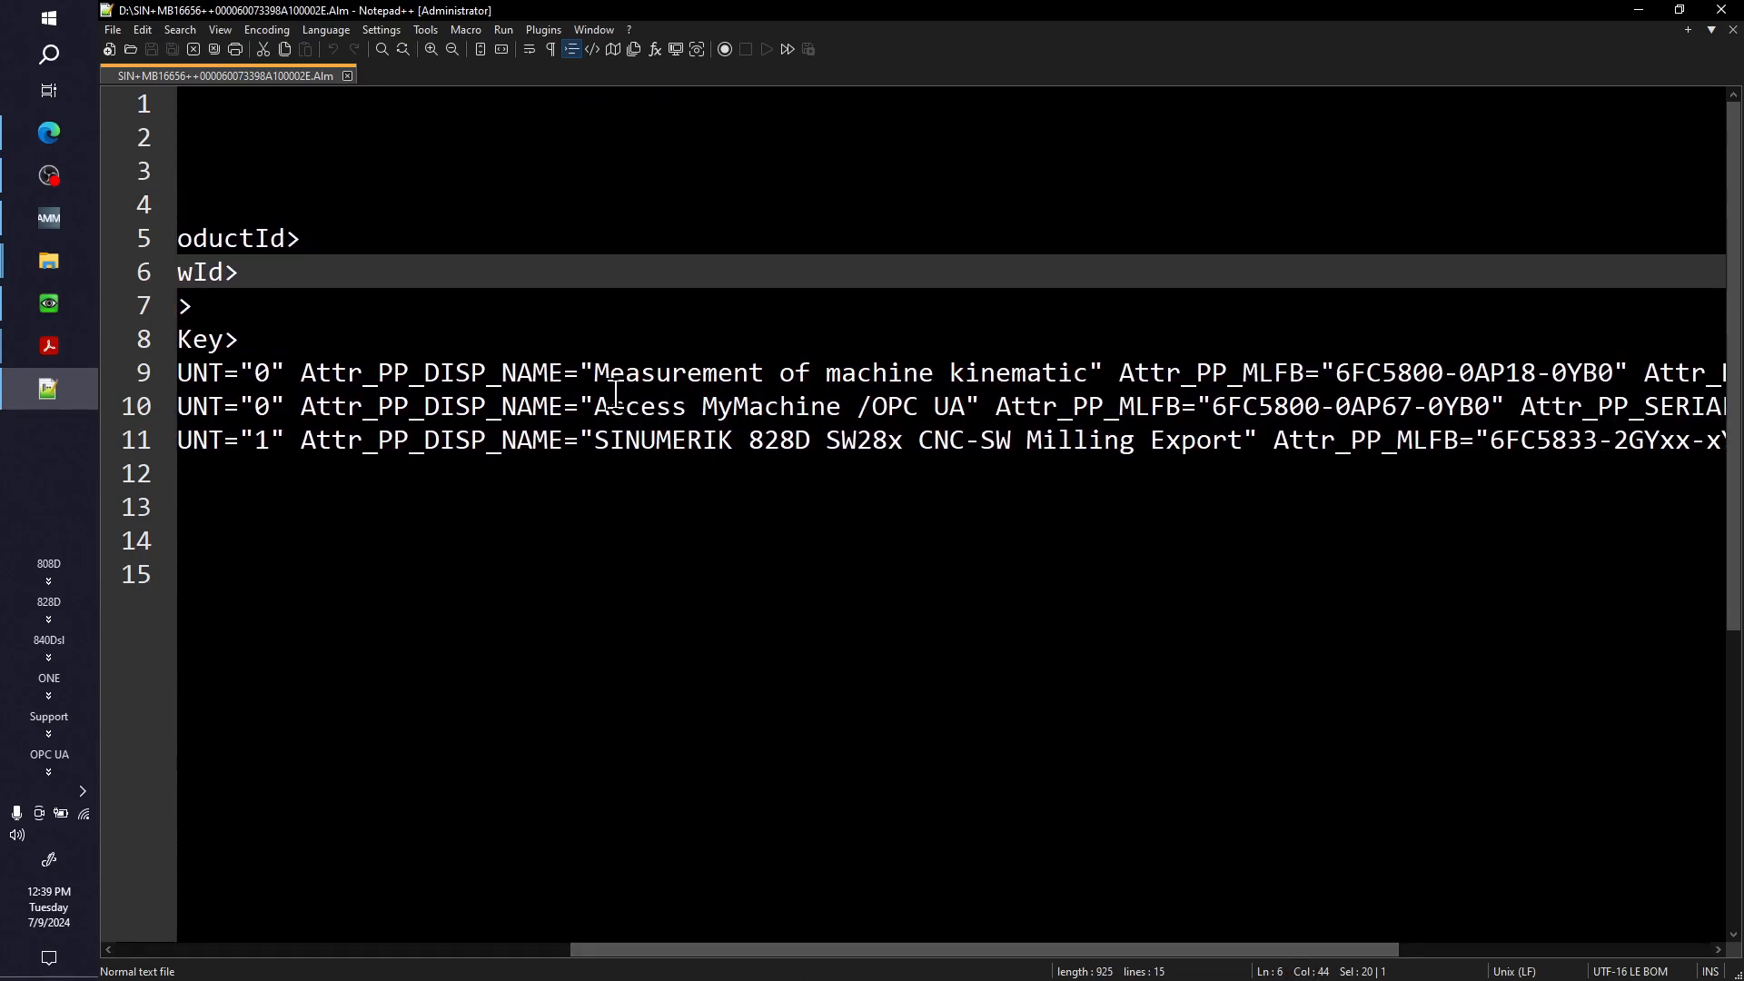
{"action": "left_click", "coordinate": [592, 372]}
{"action": "left_click_drag", "start_coordinate": [591, 371], "coordinate": [1278, 473]}
{"action": "left_click", "coordinate": [952, 411]}
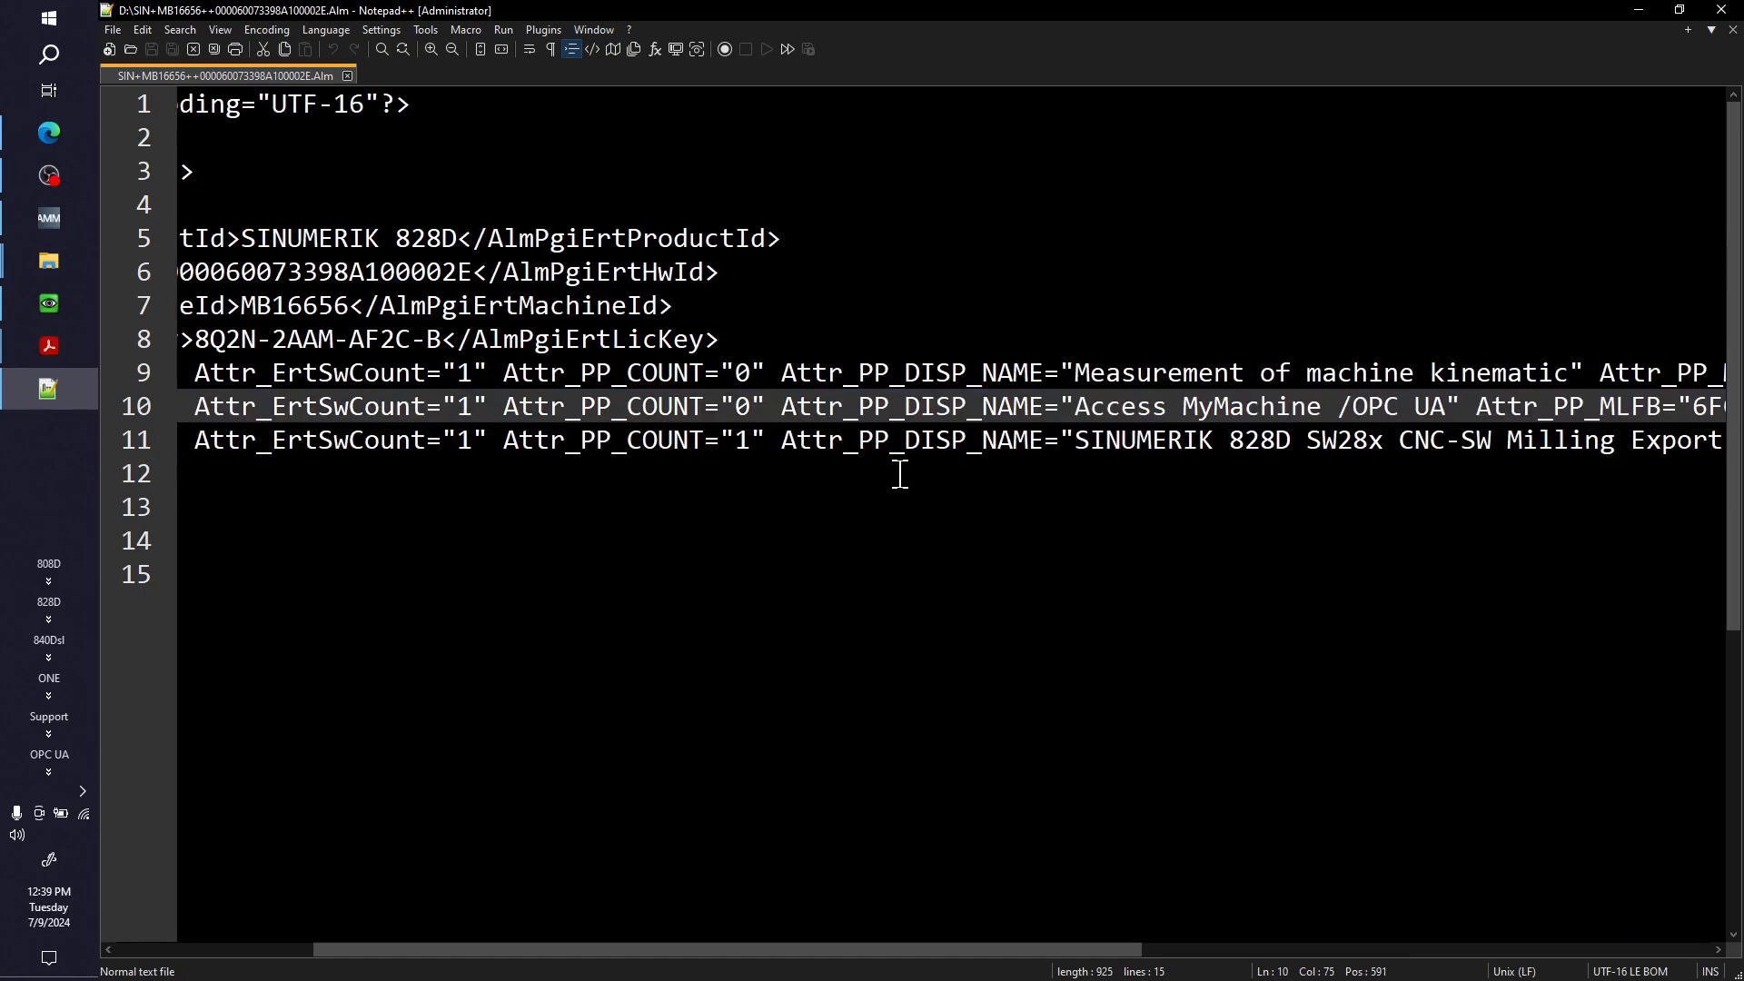
{"action": "left_click_drag", "start_coordinate": [950, 951], "coordinate": [1210, 906]}
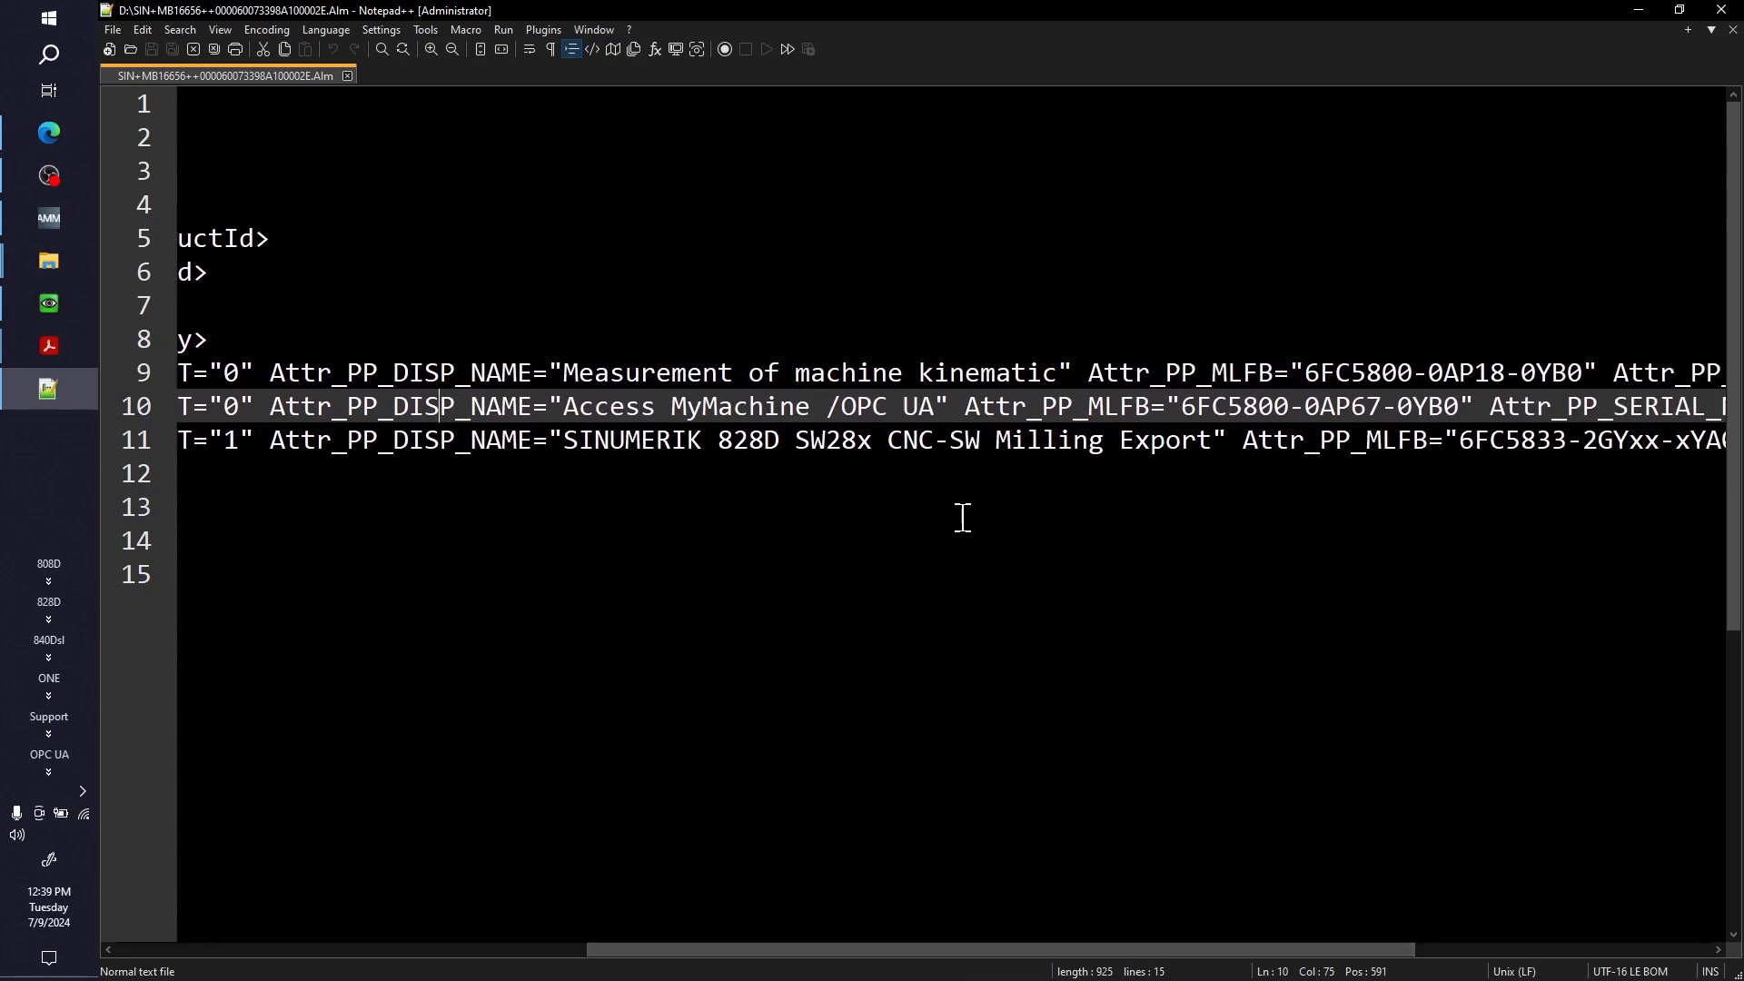
{"action": "left_click", "coordinate": [1638, 10]}
Show the HMI's missing licenses (machine kinematic measurement, Access MyMachine /OPC UA), then return to the slideshow
{"action": "left_click", "coordinate": [1279, 153]}
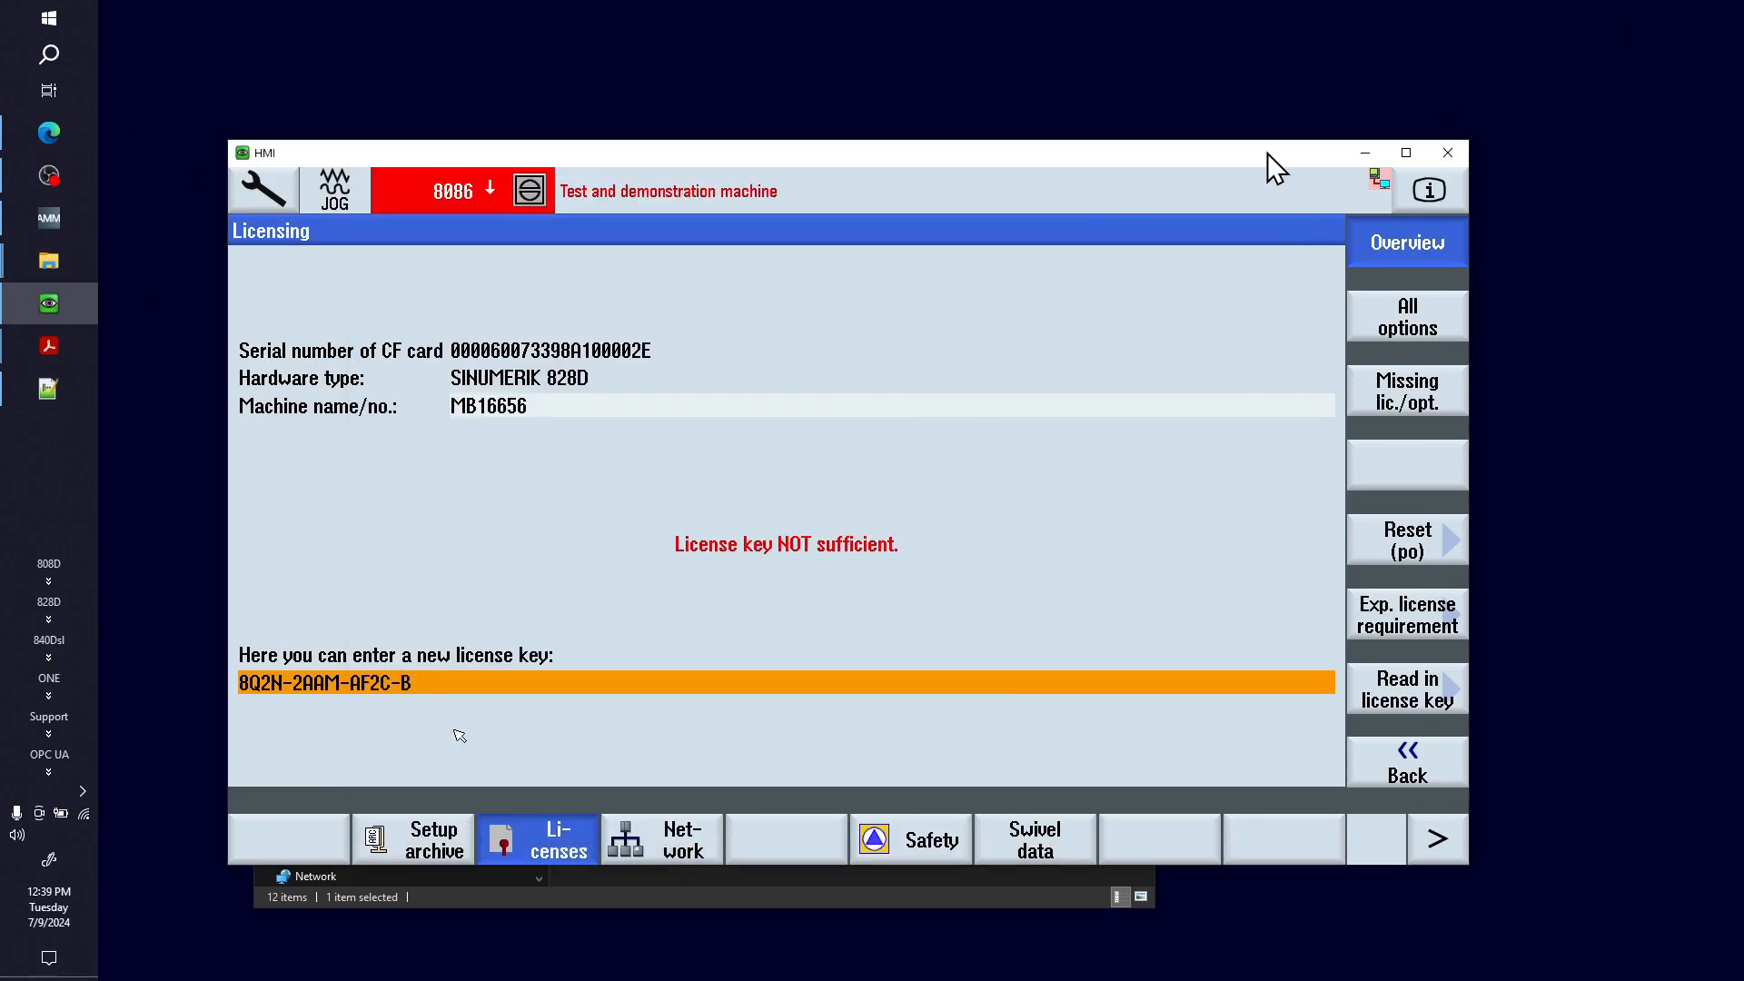
{"action": "left_click", "coordinate": [1414, 403]}
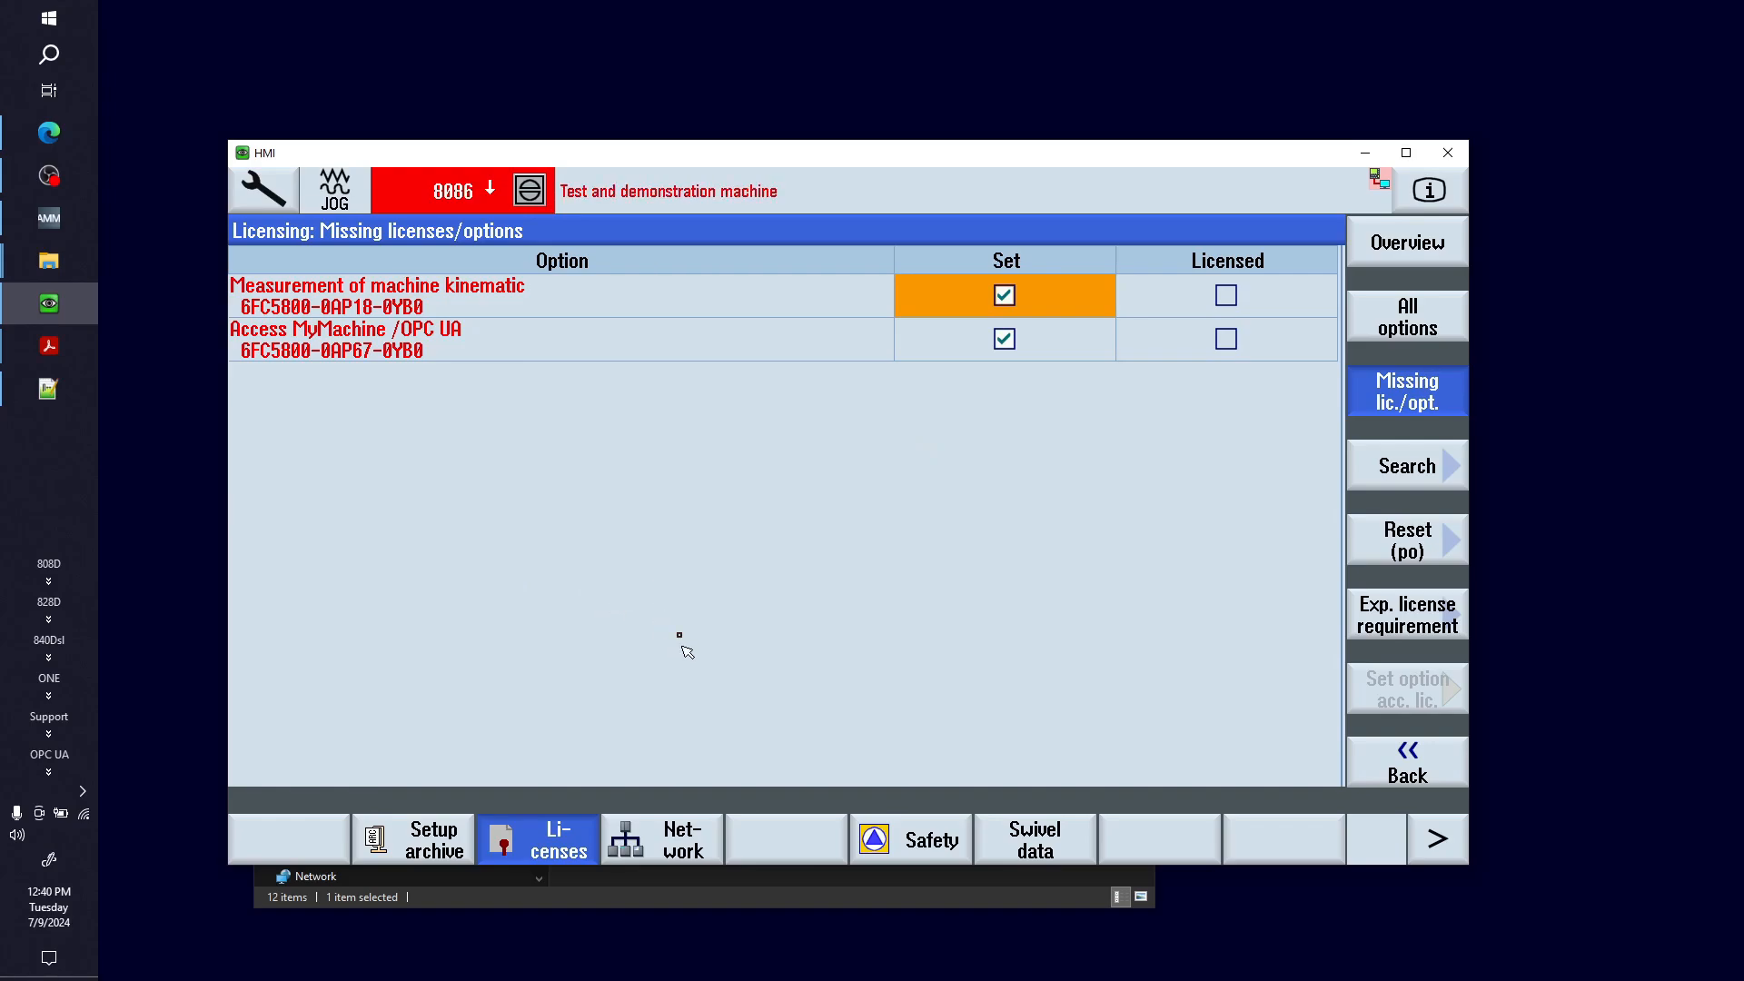
{"action": "left_click", "coordinate": [52, 136]}
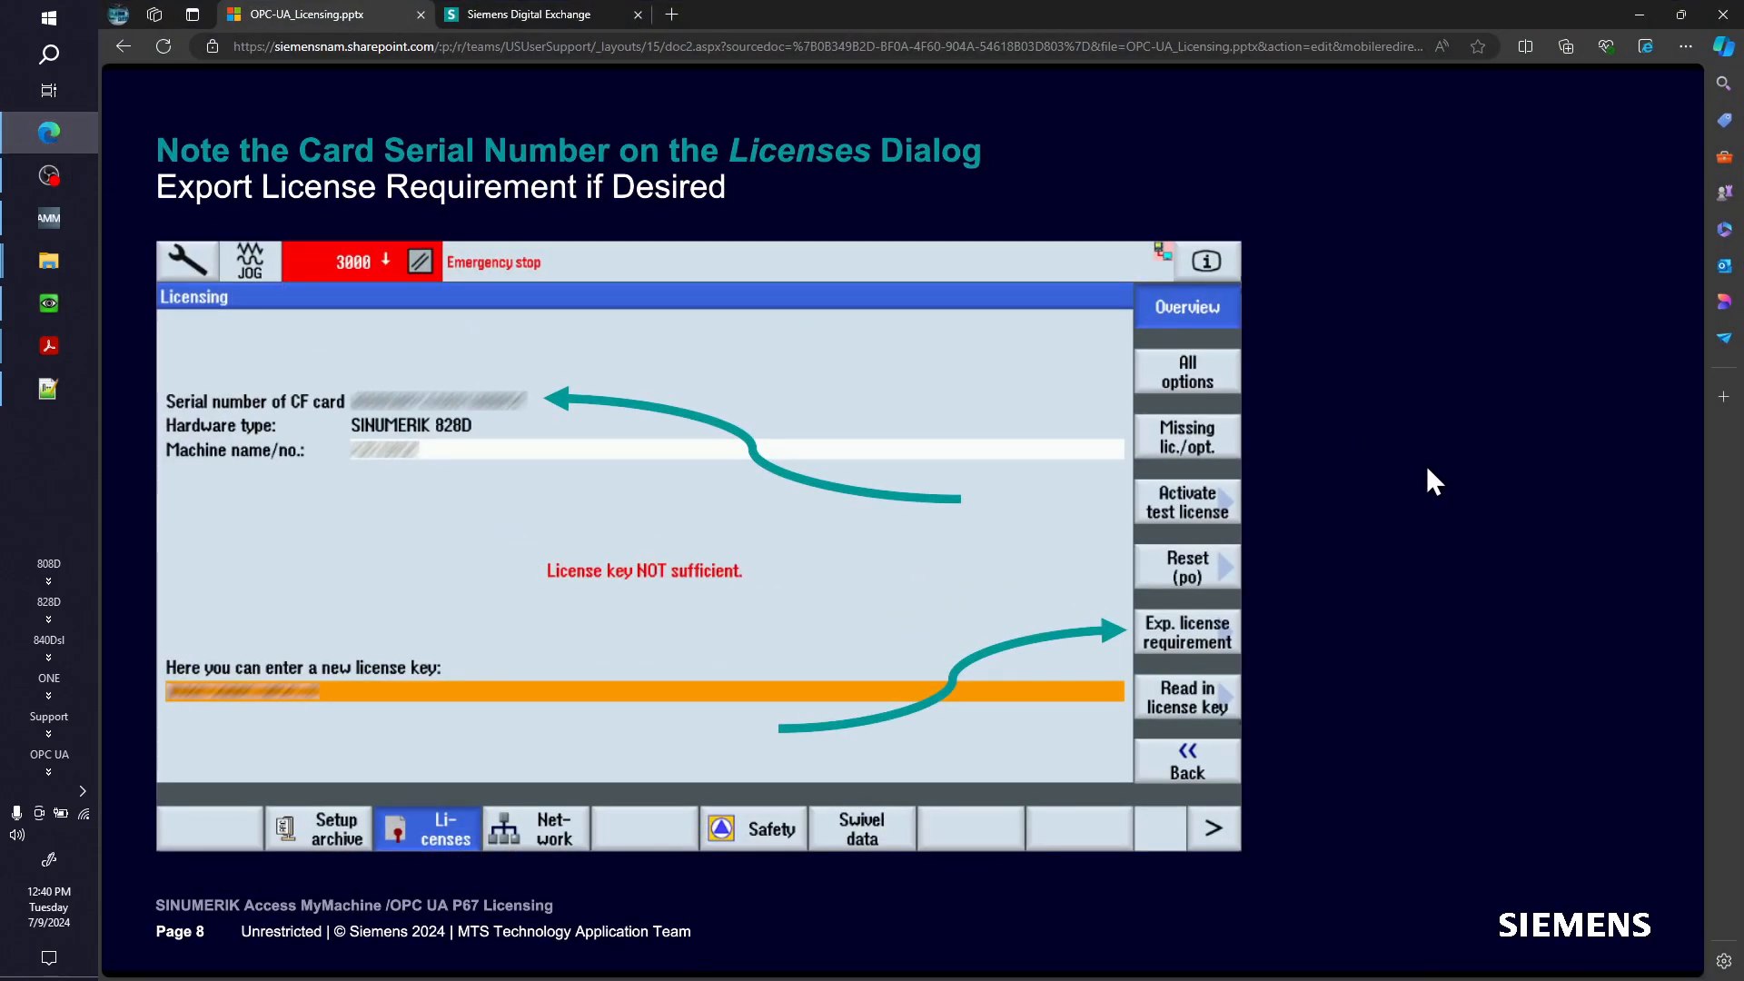
Advance past the Agenda slide to slide 10, 'Certificate of License for Runtime options'
{"action": "left_click", "coordinate": [1426, 468]}
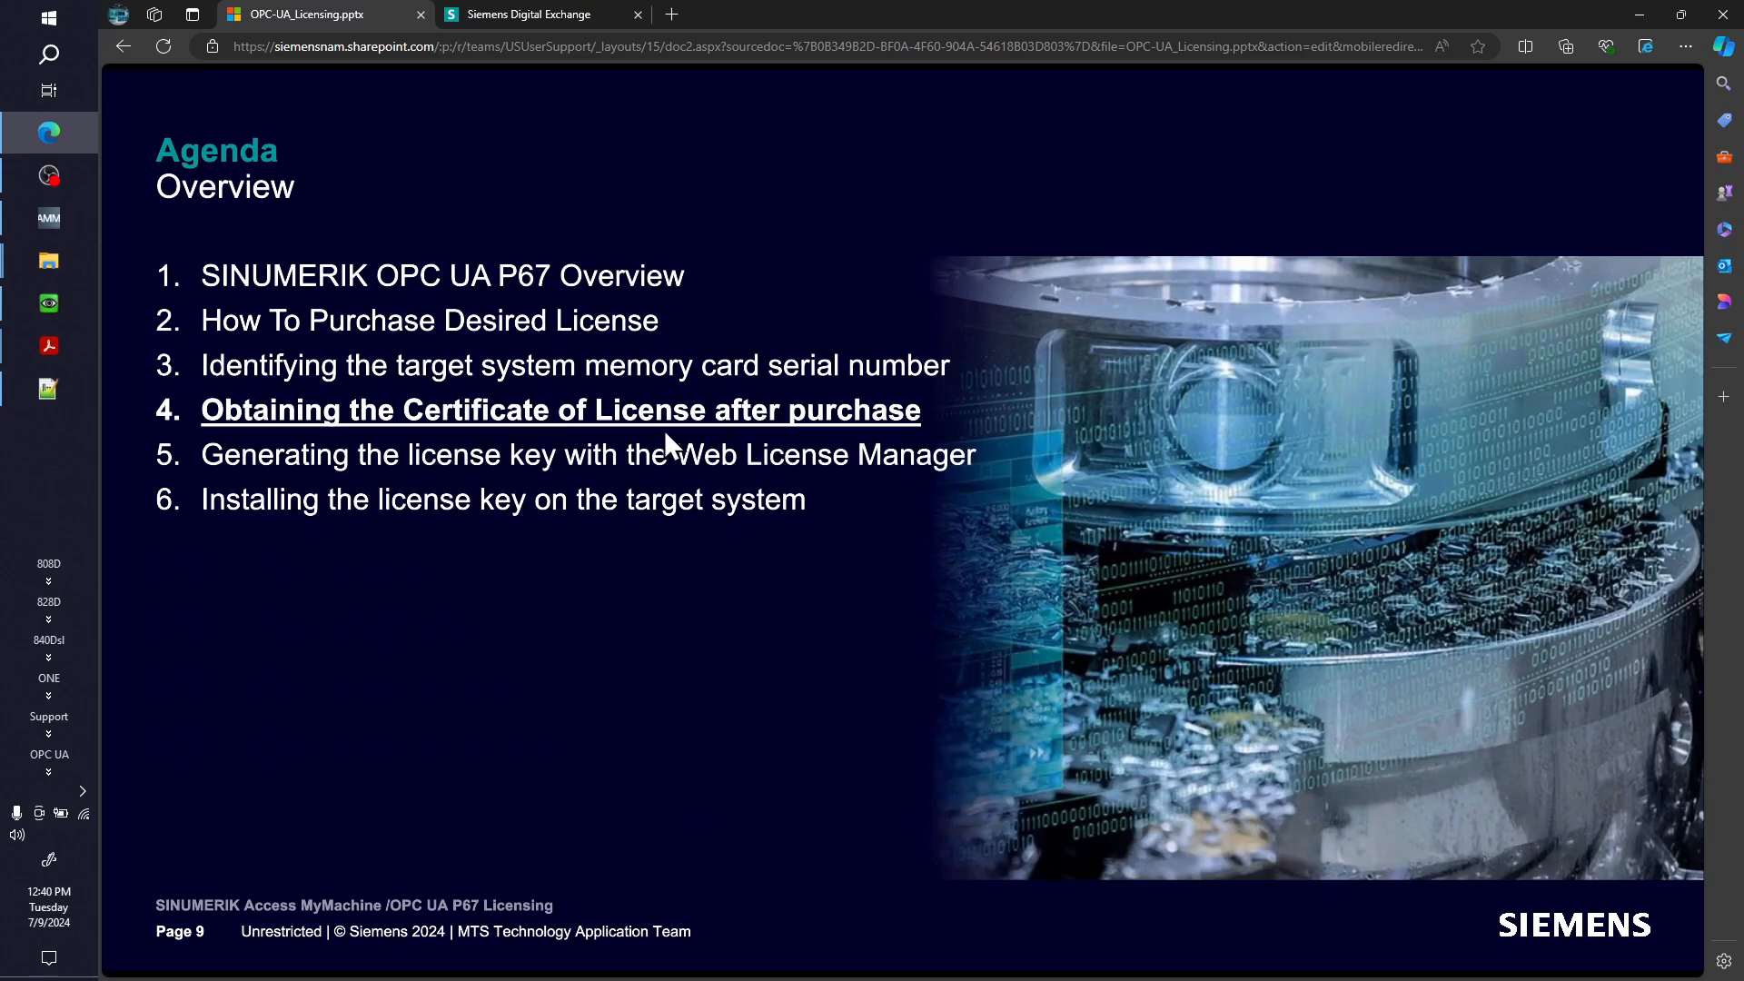
{"action": "left_click", "coordinate": [883, 542]}
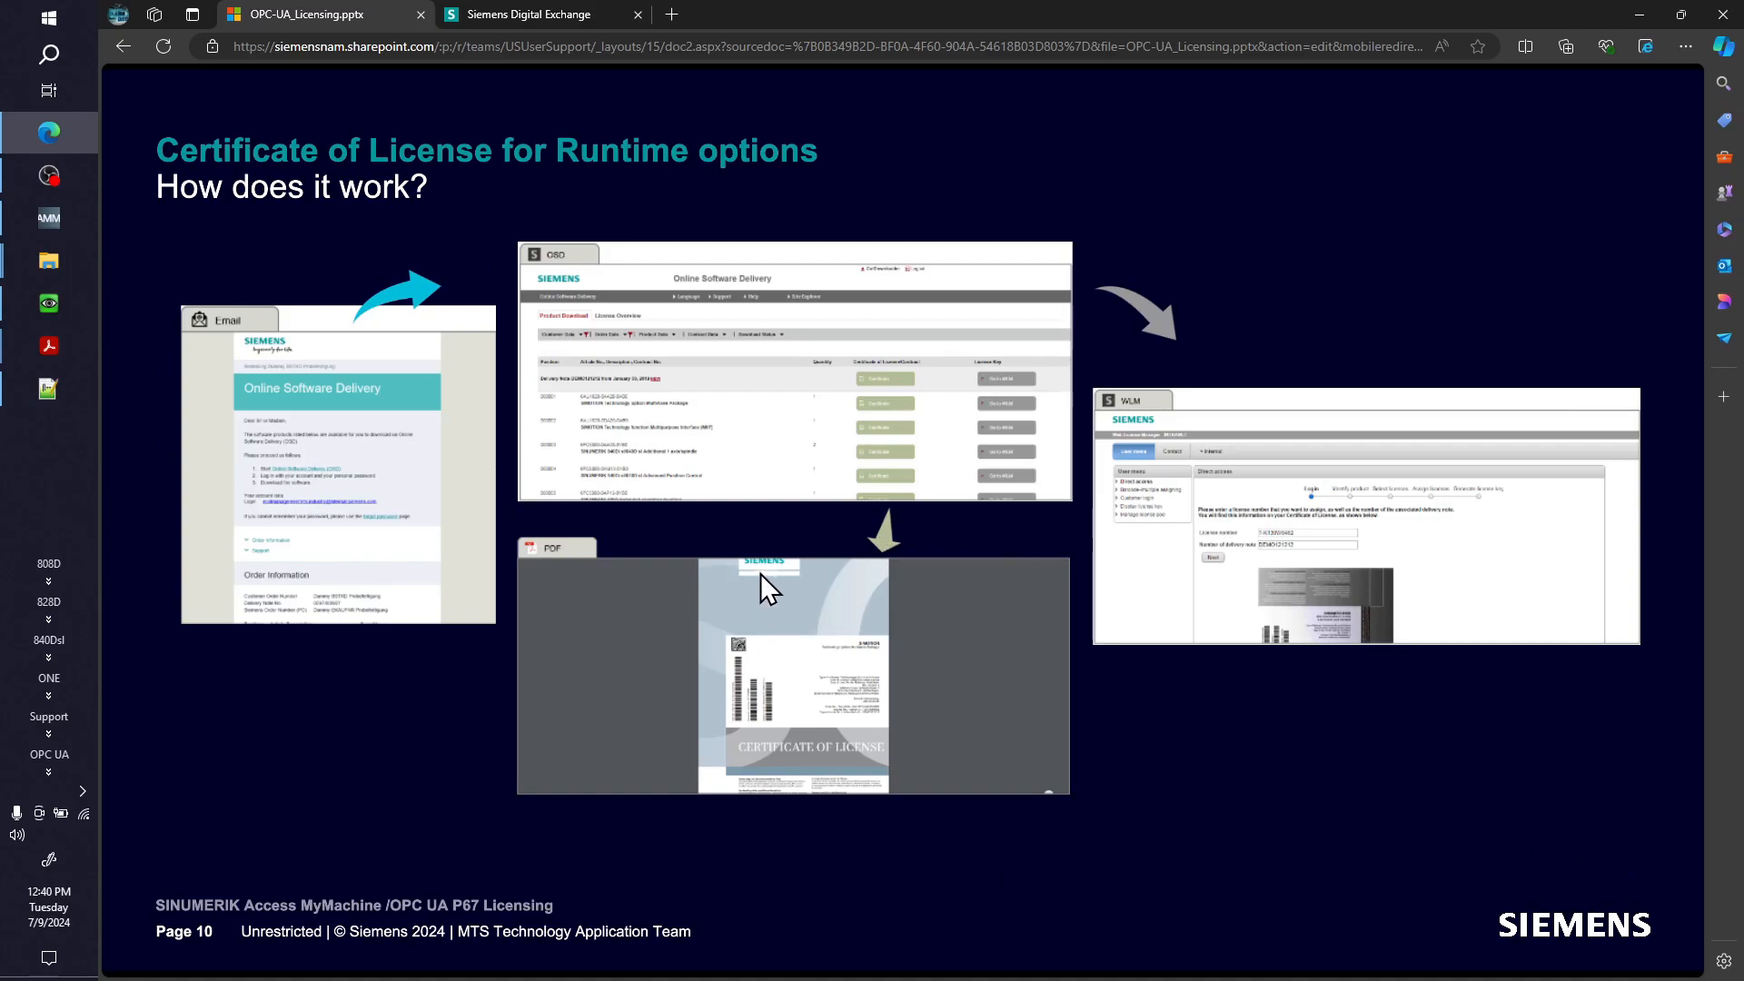
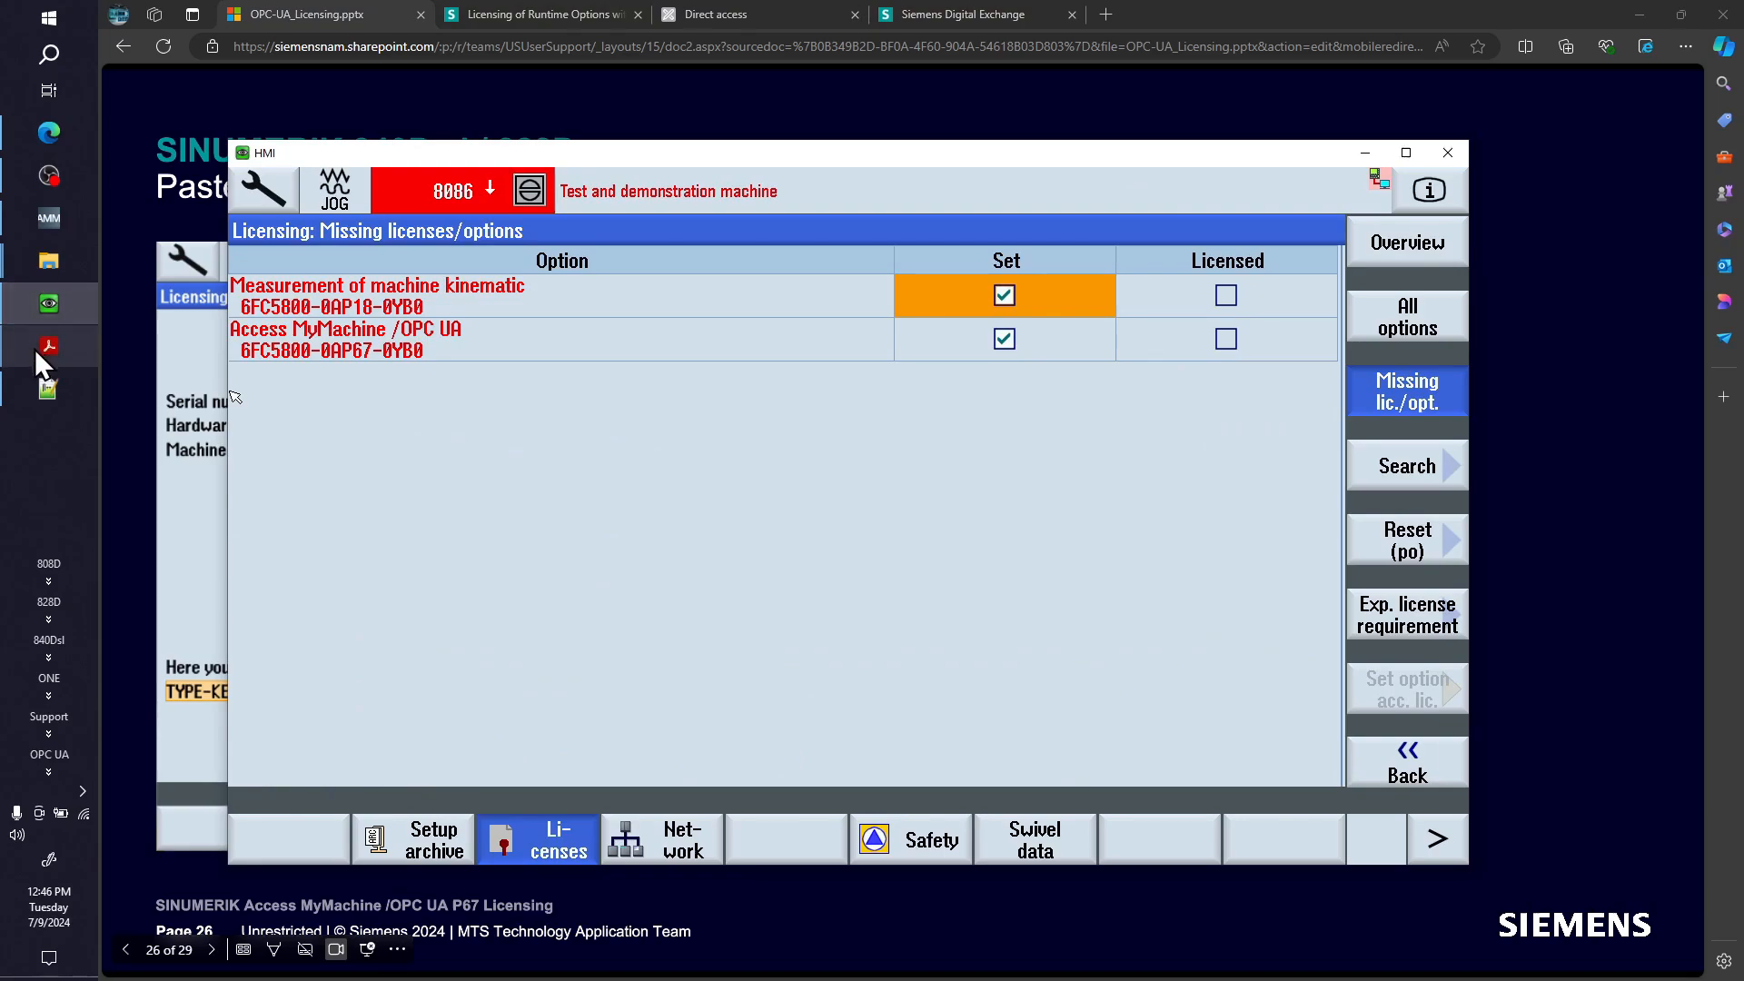
Bring up the two open Adobe Acrobat PDF documents from the taskbar
{"action": "left_click", "coordinate": [37, 349]}
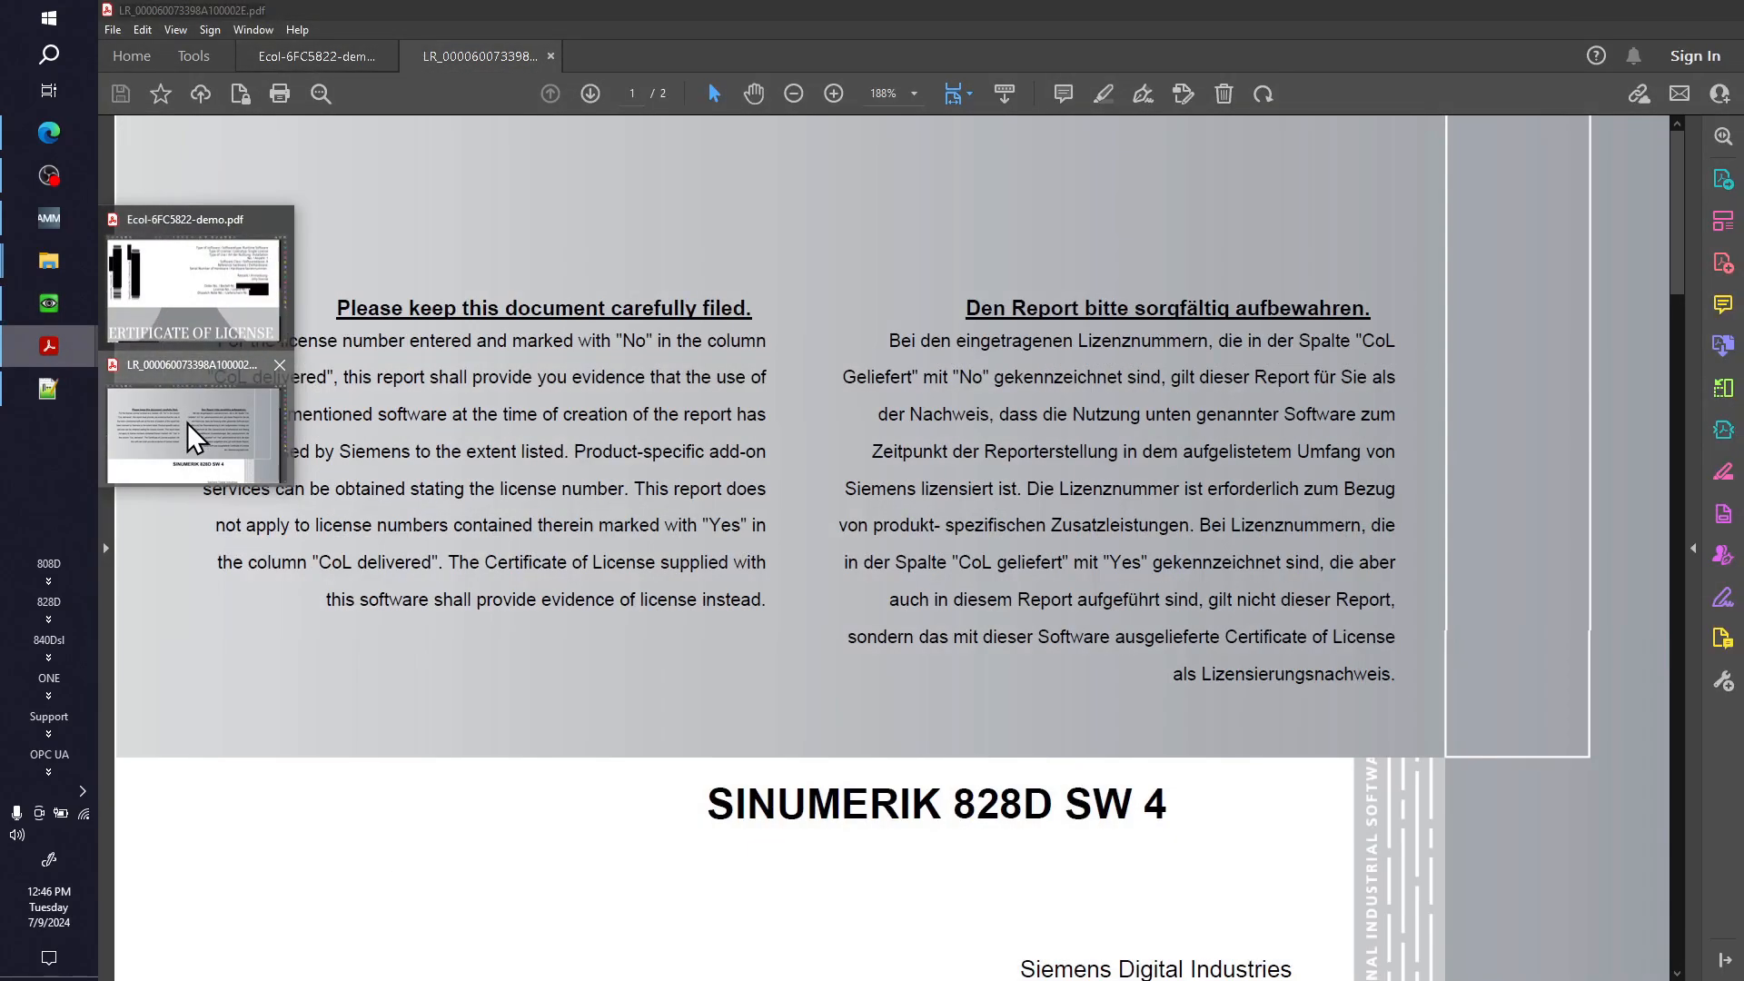
Open the LR_ license report PDF and copy the SINUMERIK 828D current license key
{"action": "left_click", "coordinate": [188, 422]}
{"action": "scroll", "coordinate": [891, 546], "scroll_direction": "down", "scroll_amount": 5}
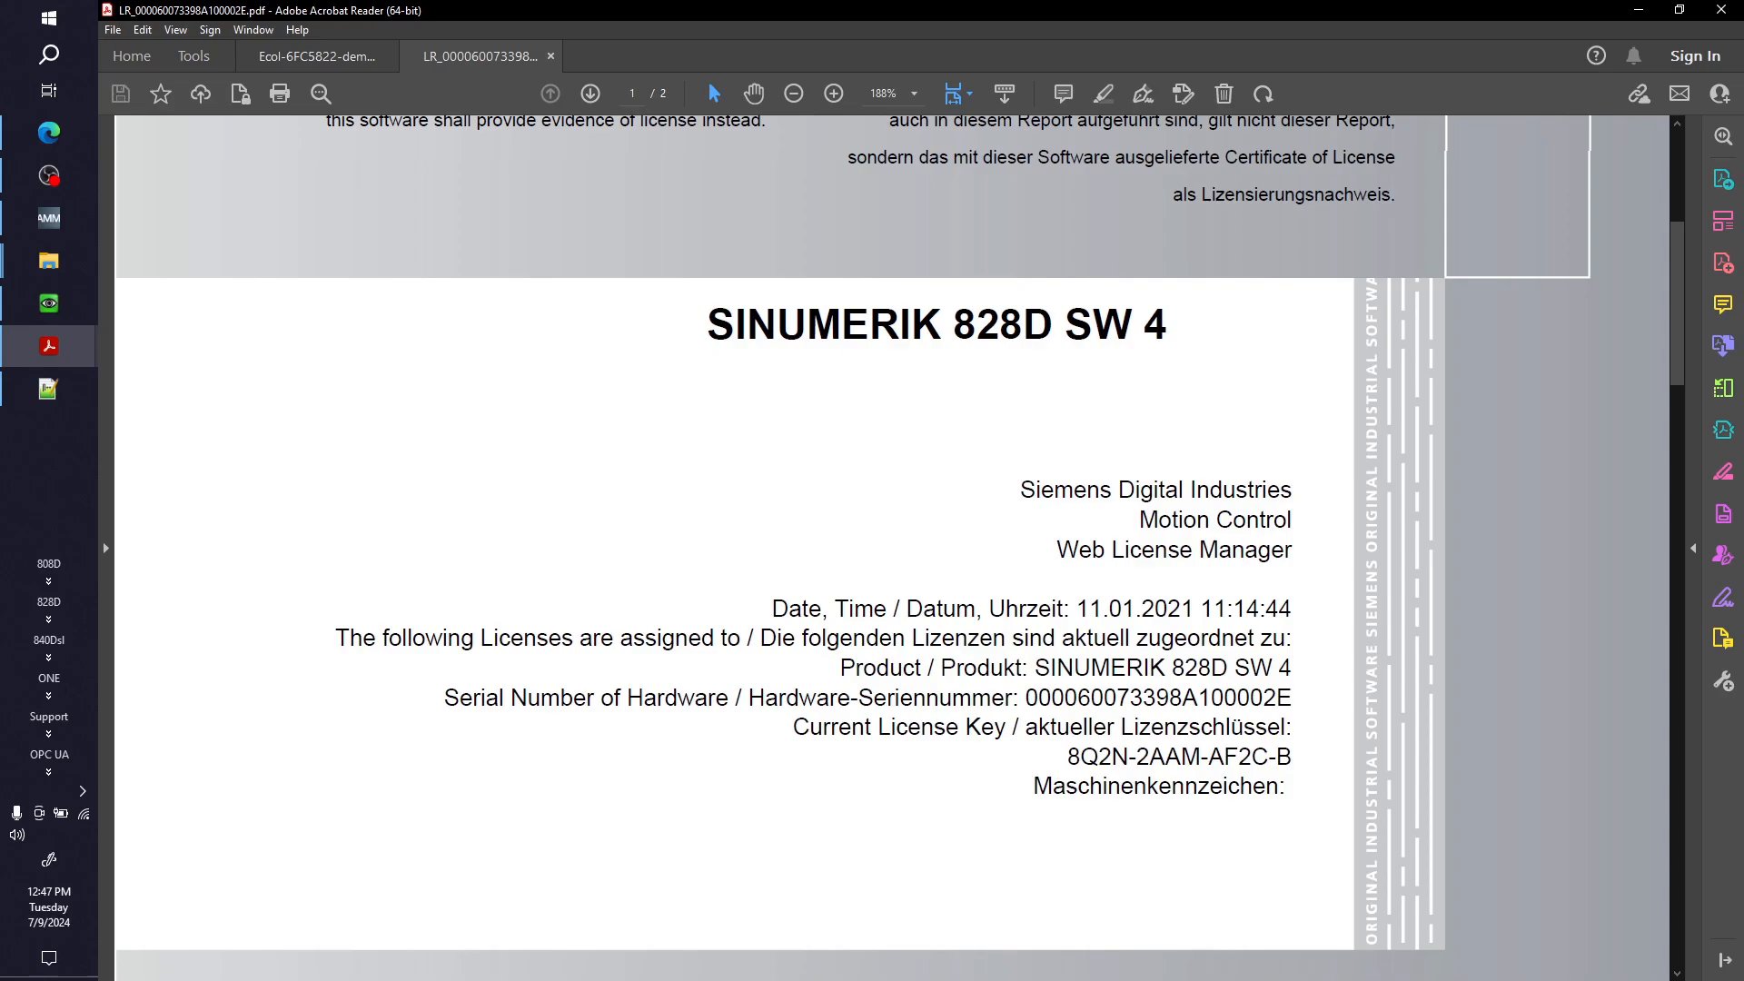
{"action": "left_click_drag", "start_coordinate": [1067, 756], "coordinate": [1294, 759]}
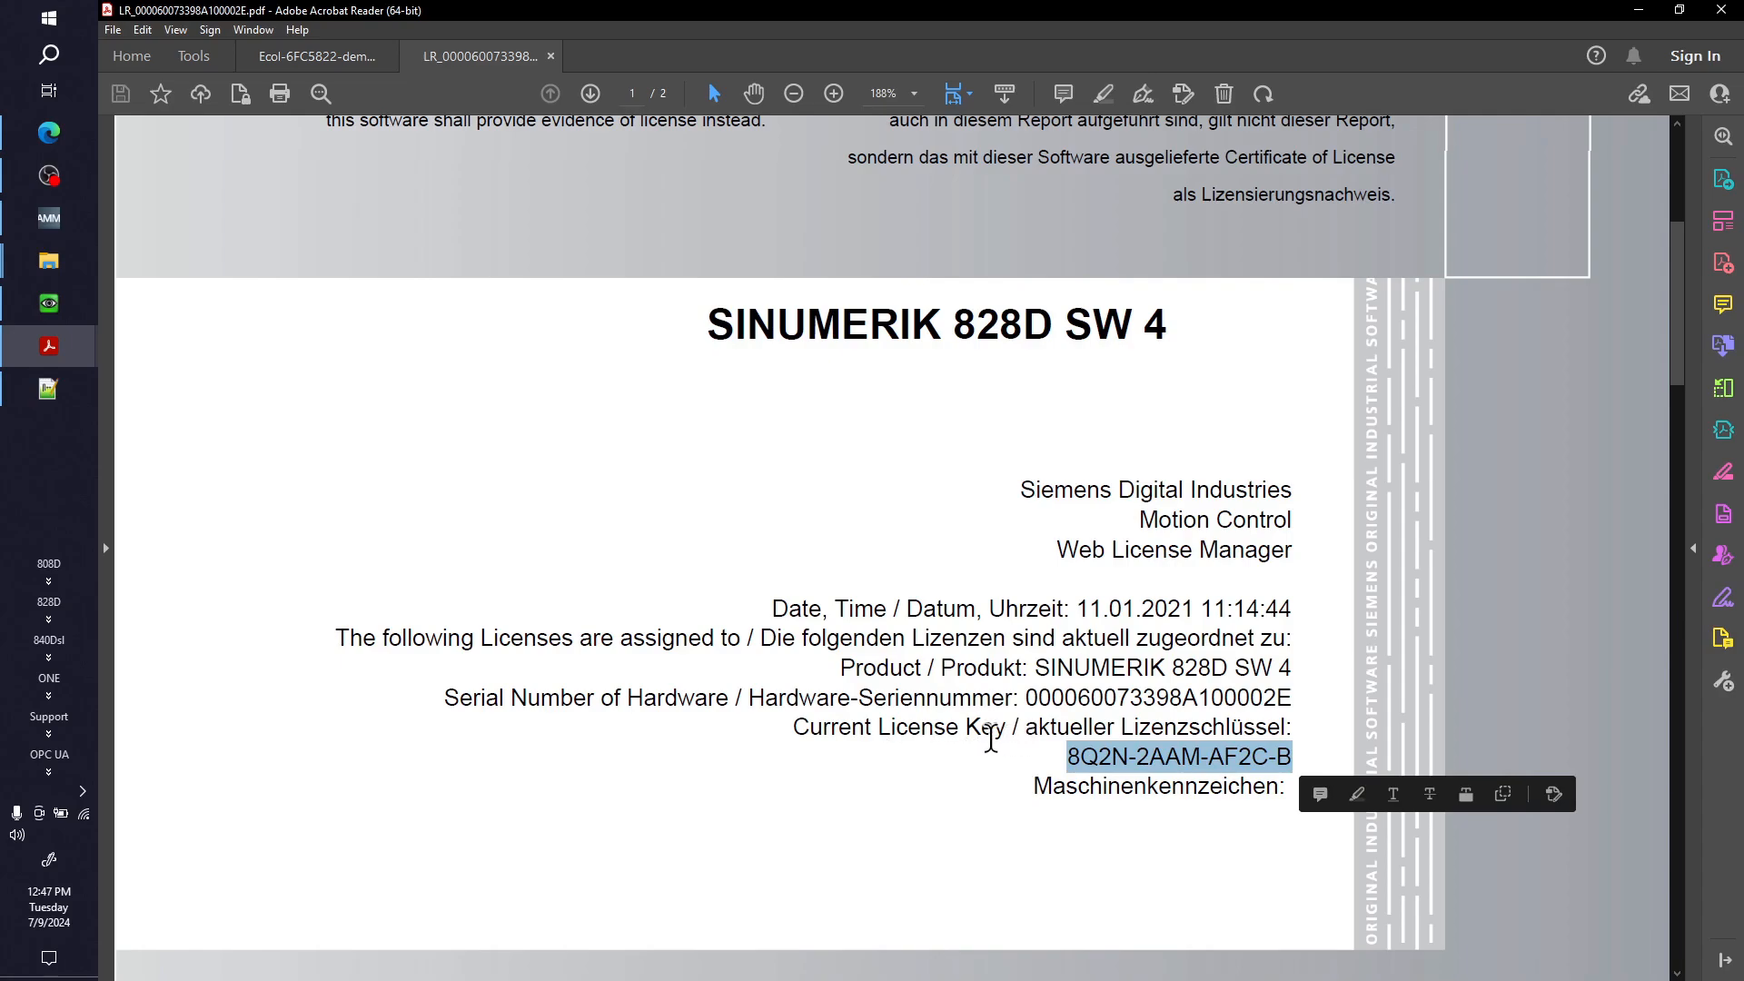
{"action": "right_click", "coordinate": [1213, 775]}
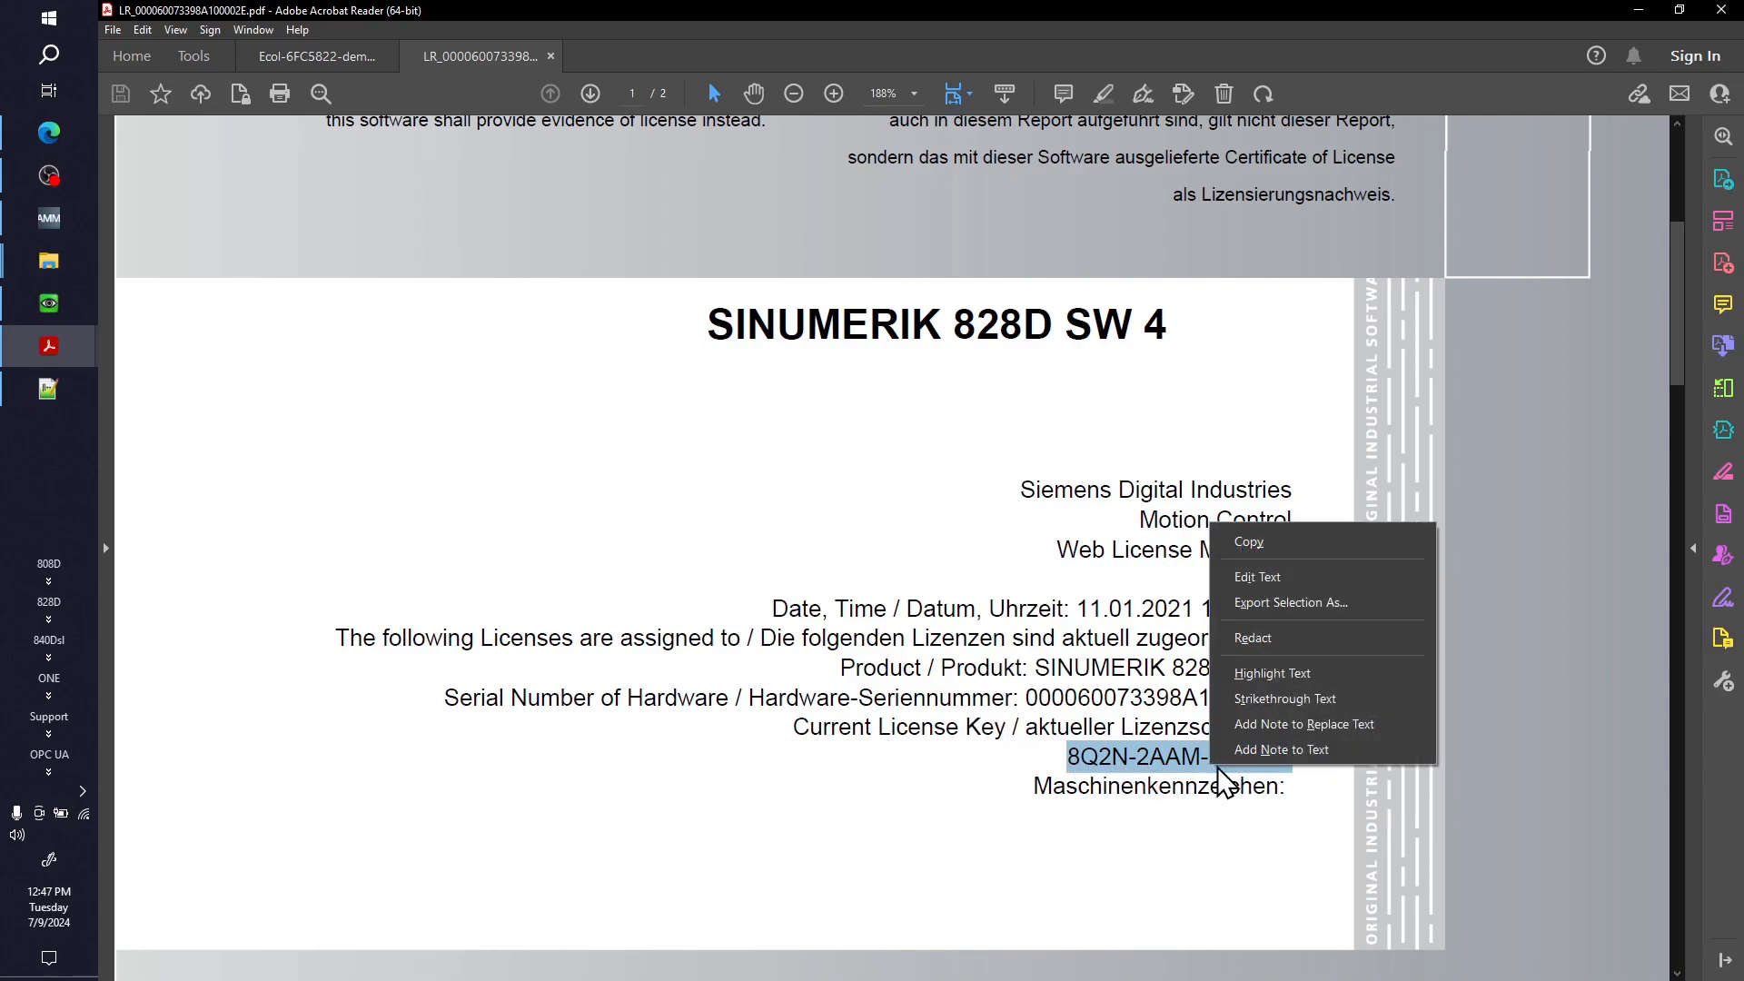
{"action": "left_click", "coordinate": [1263, 542]}
Return to the HMI Licensing overview and clear the old license key field
{"action": "left_click", "coordinate": [49, 302]}
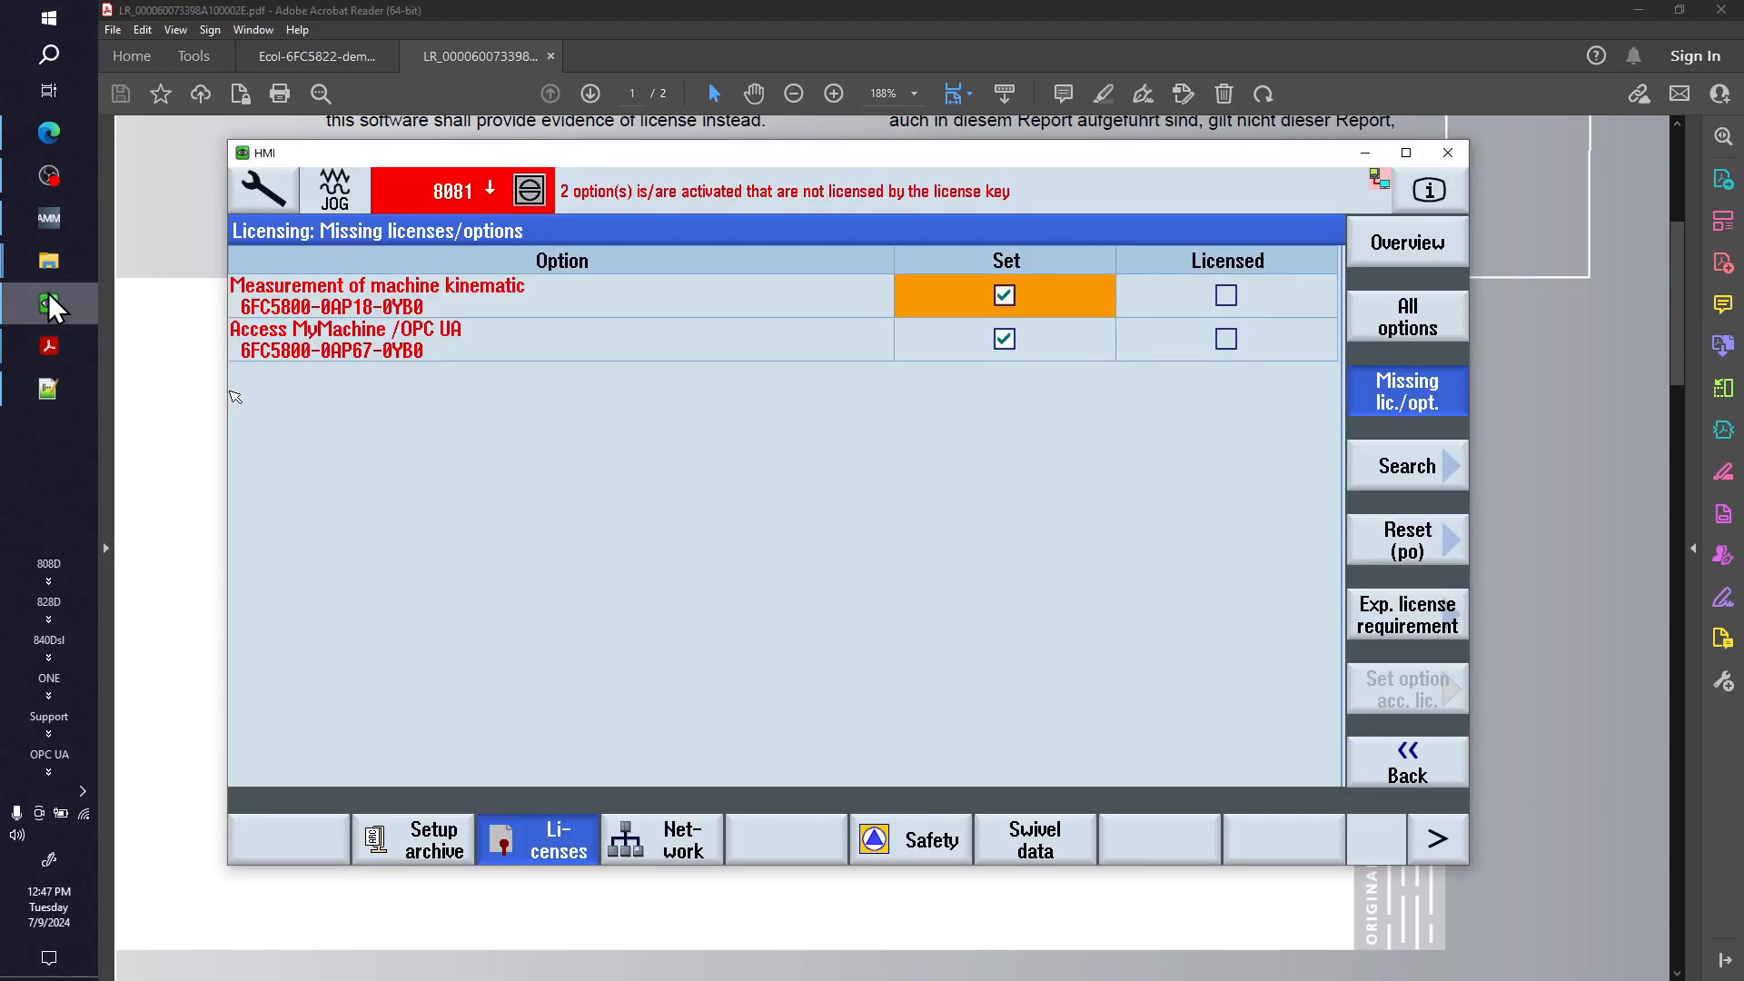
{"action": "left_click", "coordinate": [1380, 777]}
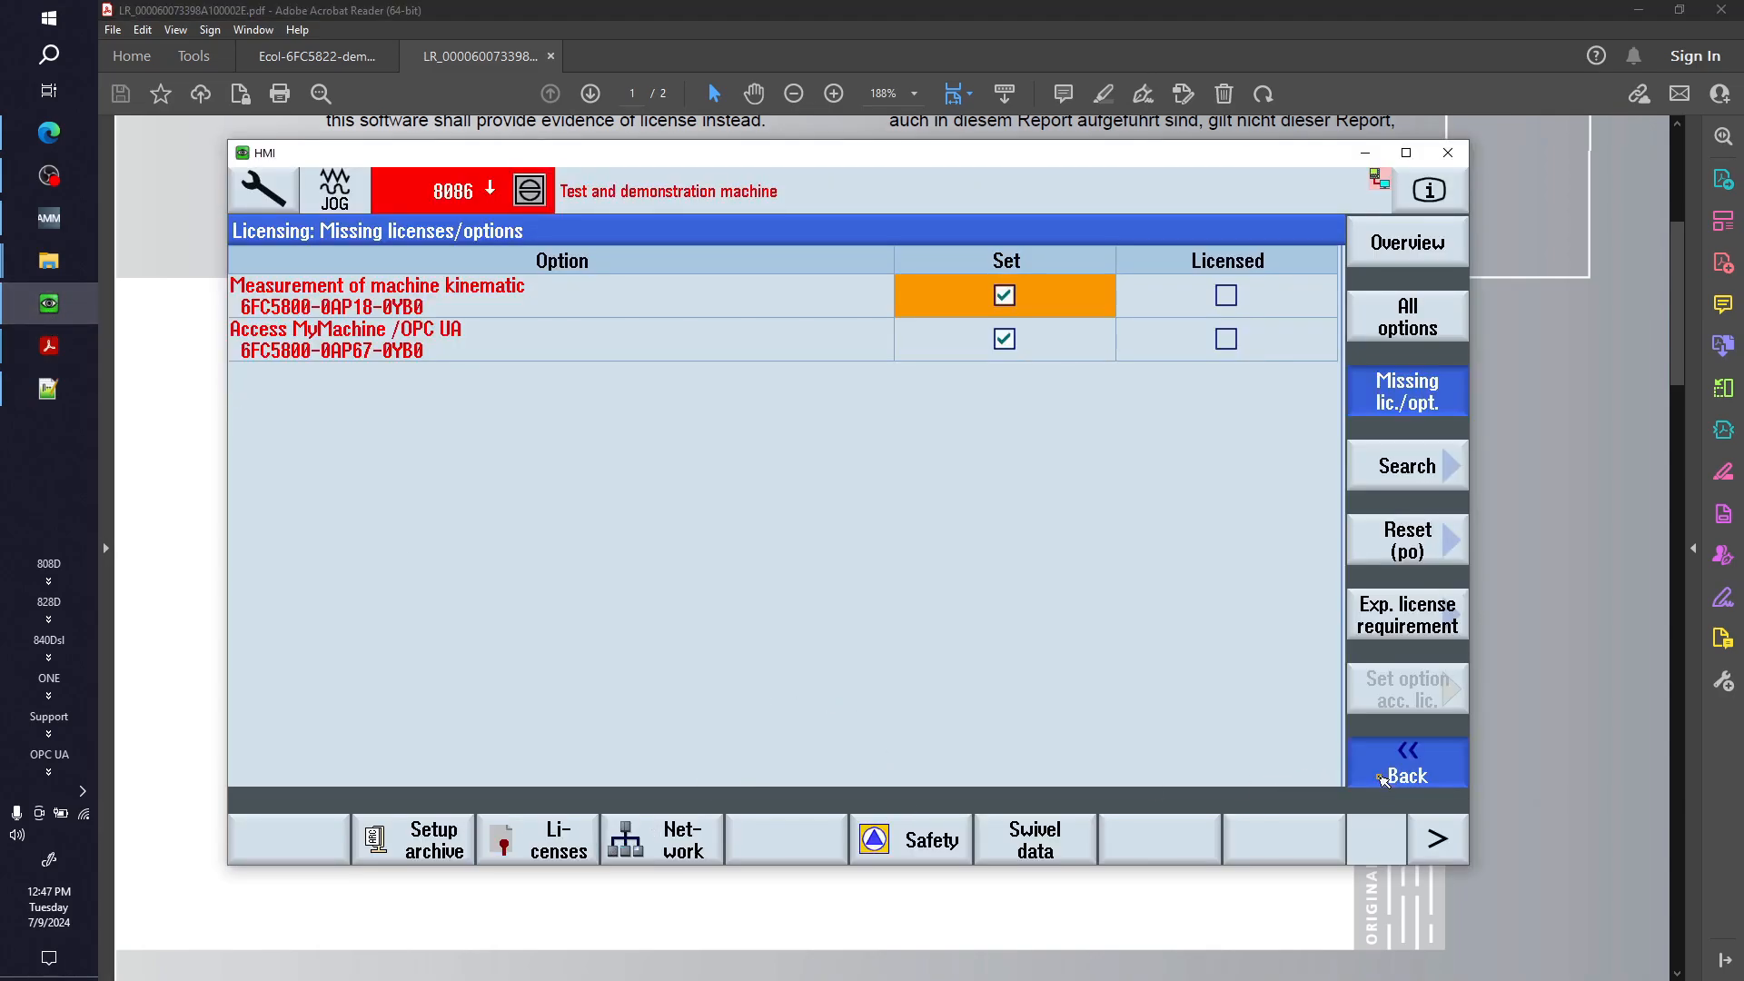
{"action": "left_click", "coordinate": [578, 844]}
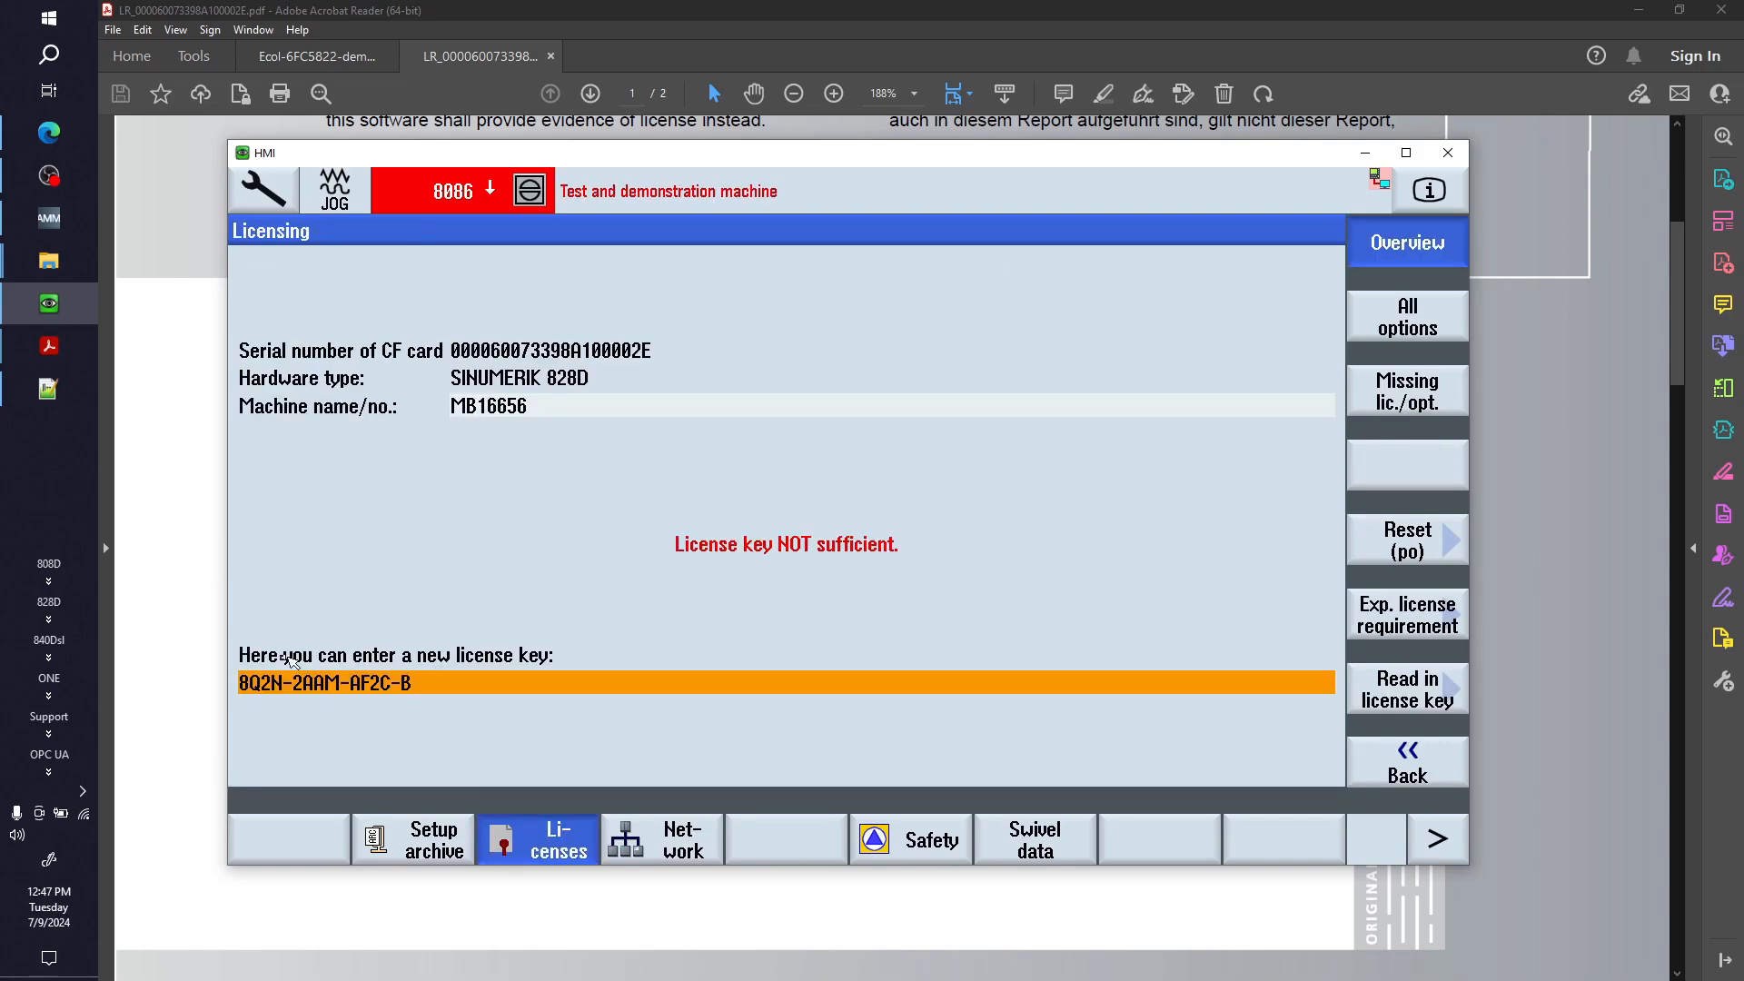
{"action": "left_click", "coordinate": [432, 685]}
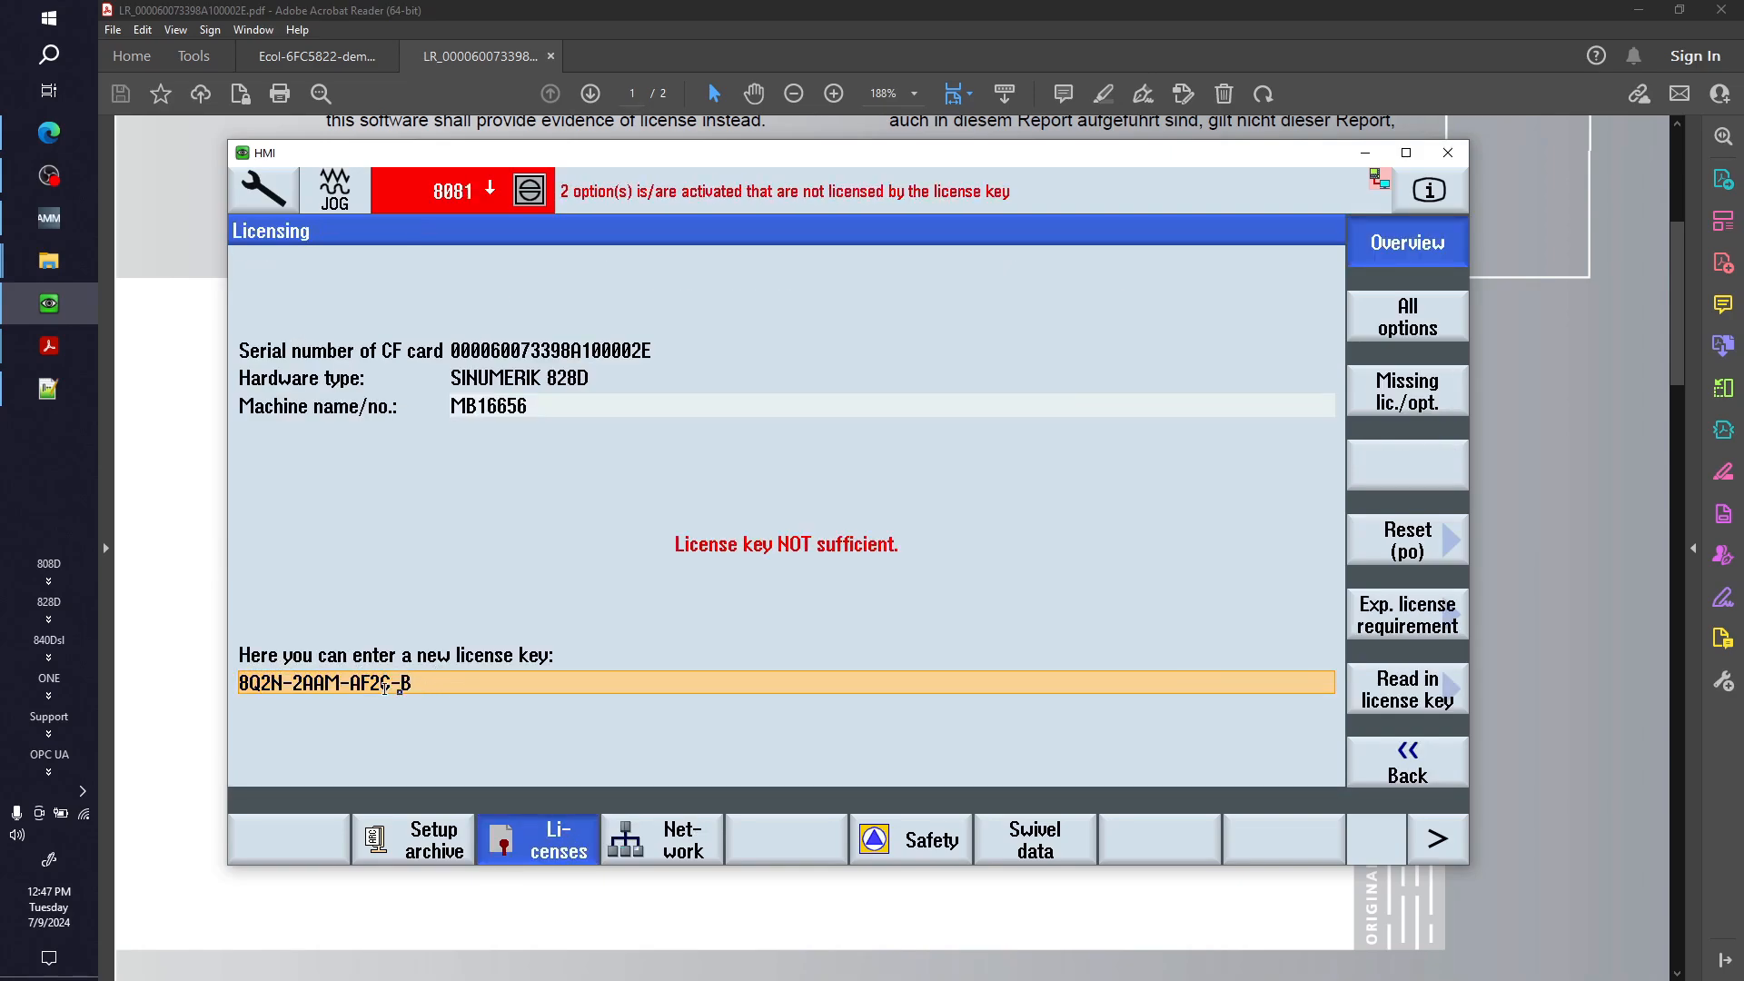
{"action": "left_click_drag", "start_coordinate": [434, 685], "coordinate": [213, 685]}
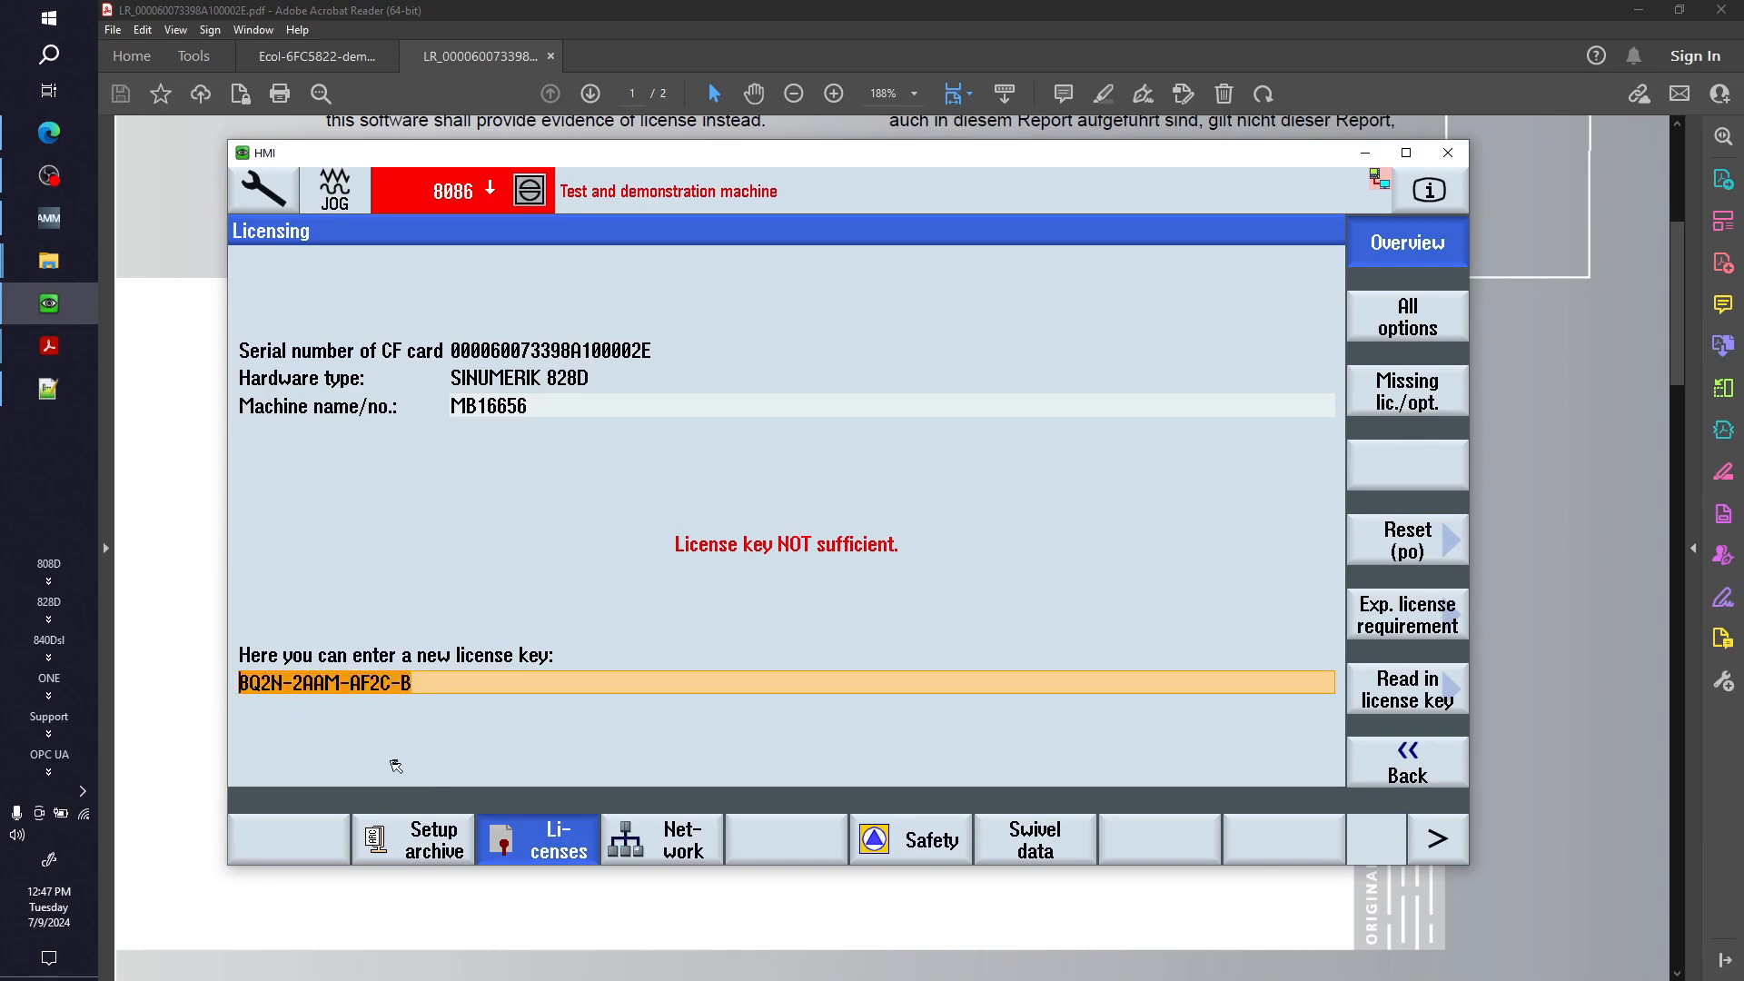
{"action": "key", "text": "BackSpace"}
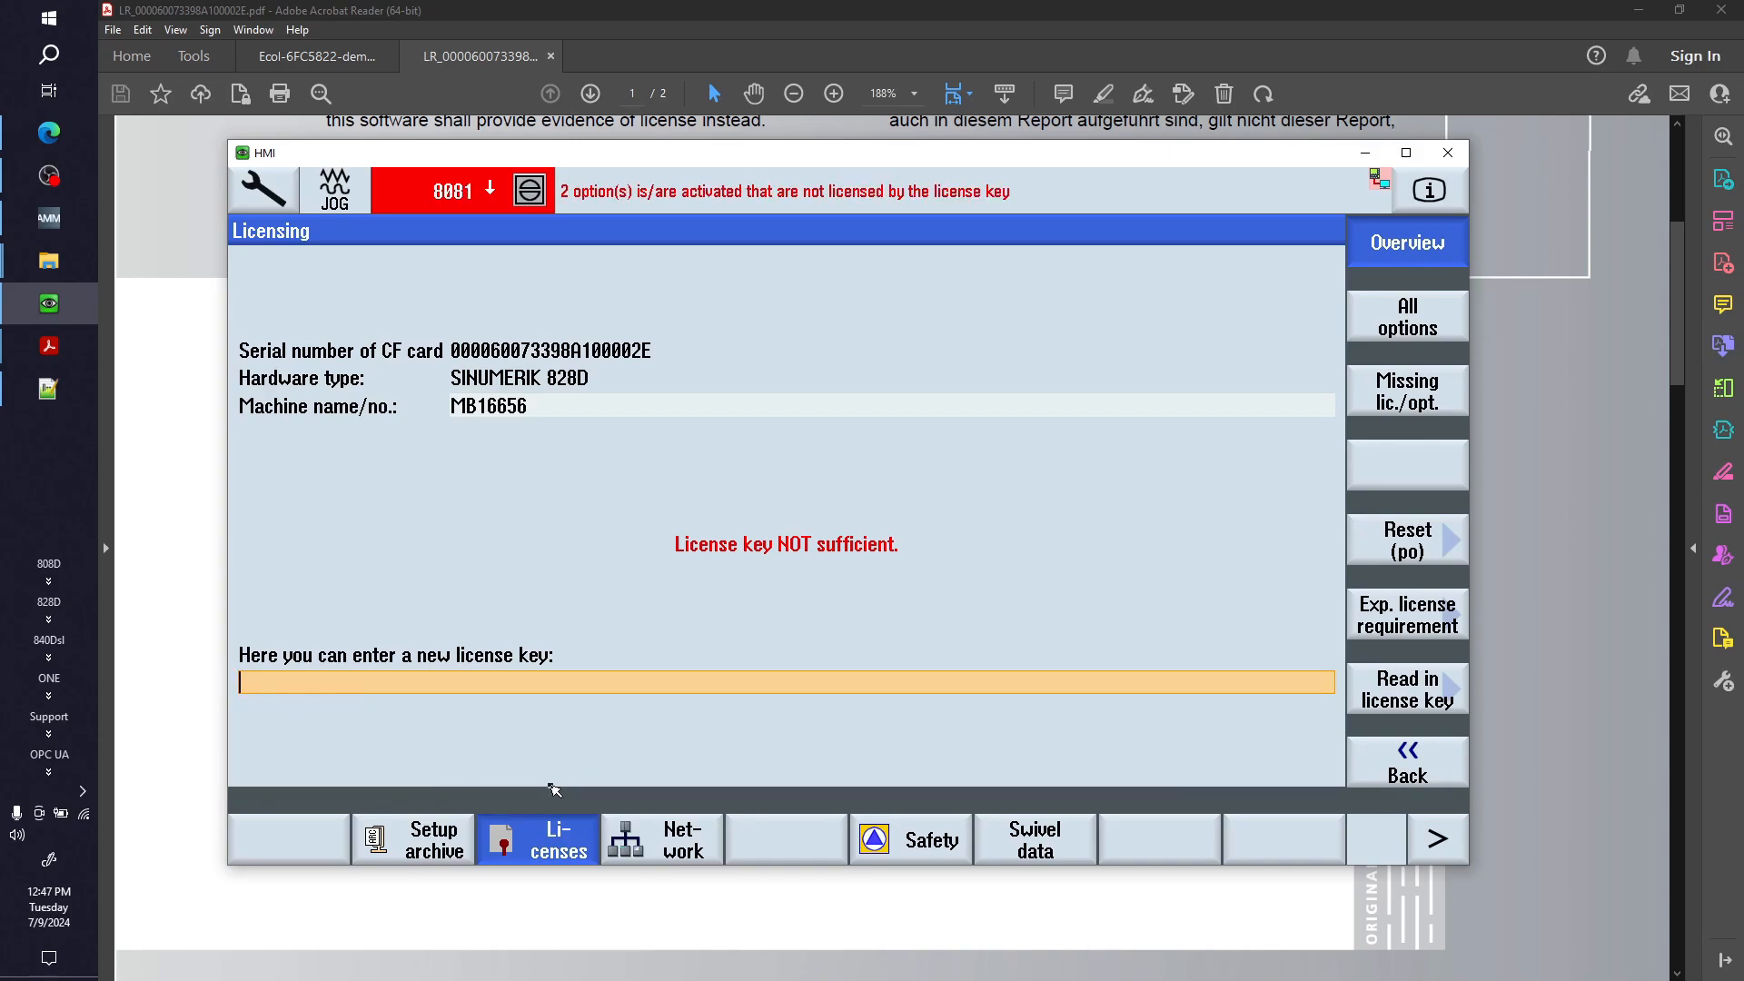
{"action": "right_click", "coordinate": [291, 684]}
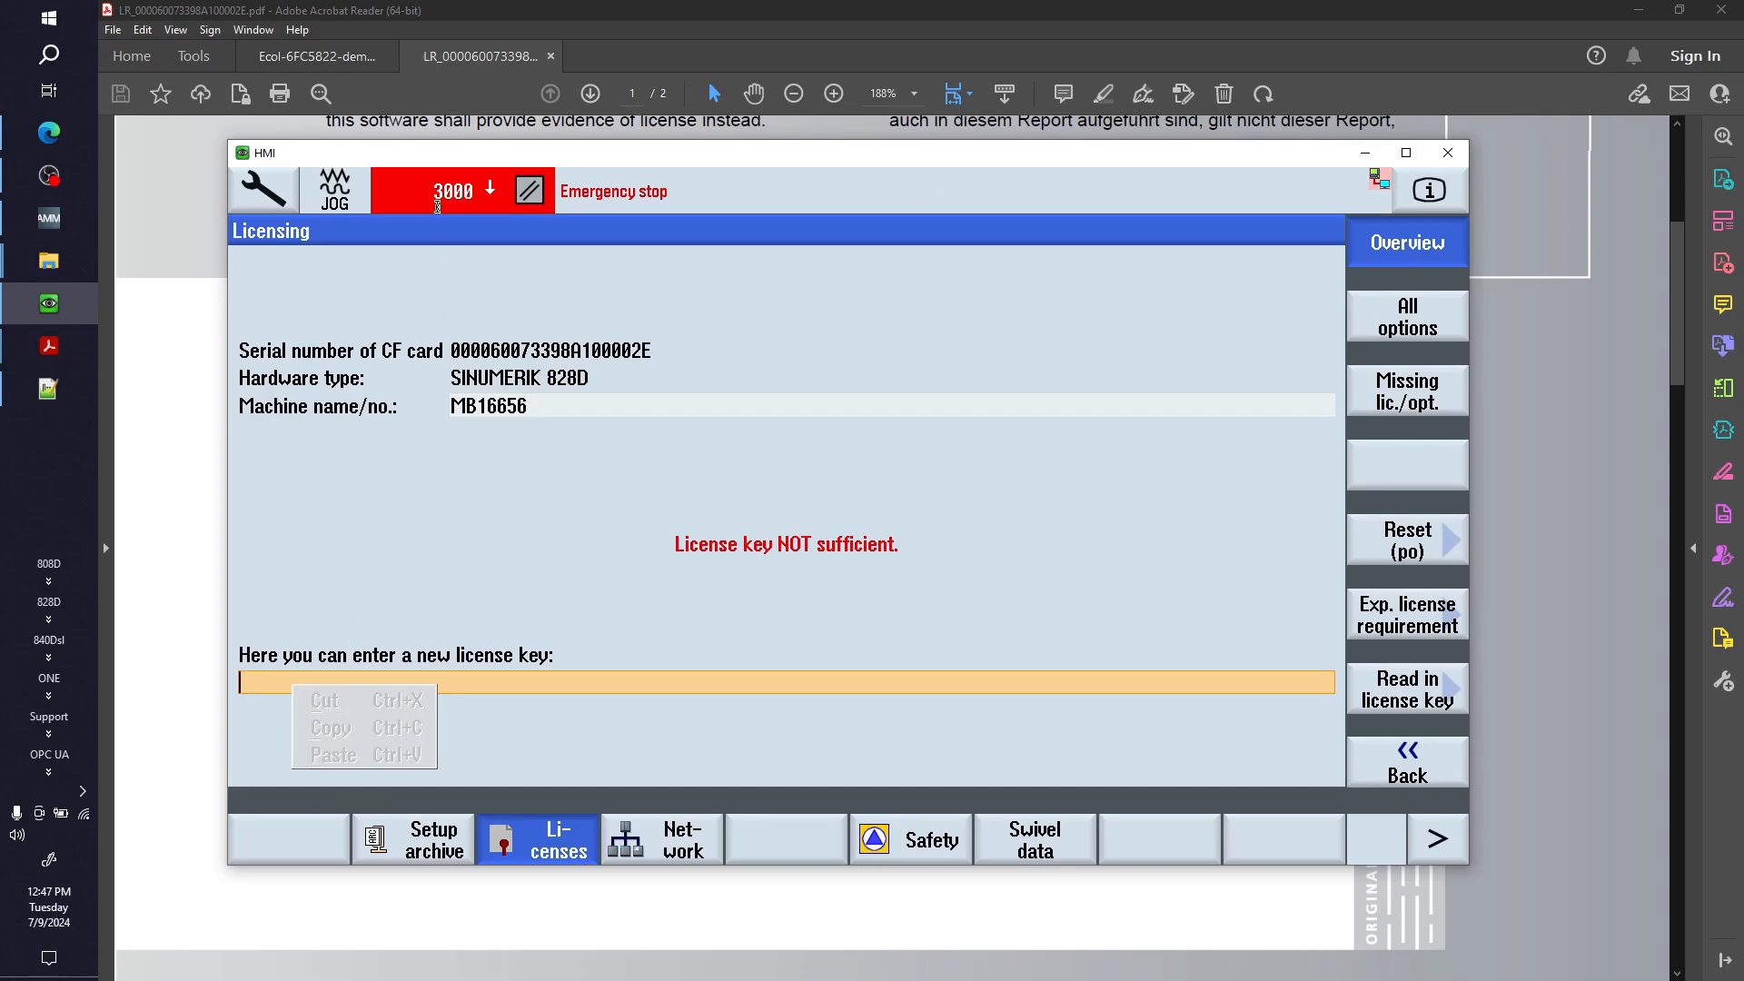
Reposition the HMI window, maximizing and then restoring it to a normal window
{"action": "left_click_drag", "start_coordinate": [414, 152], "coordinate": [552, 14]}
{"action": "double_click", "coordinate": [553, 14]}
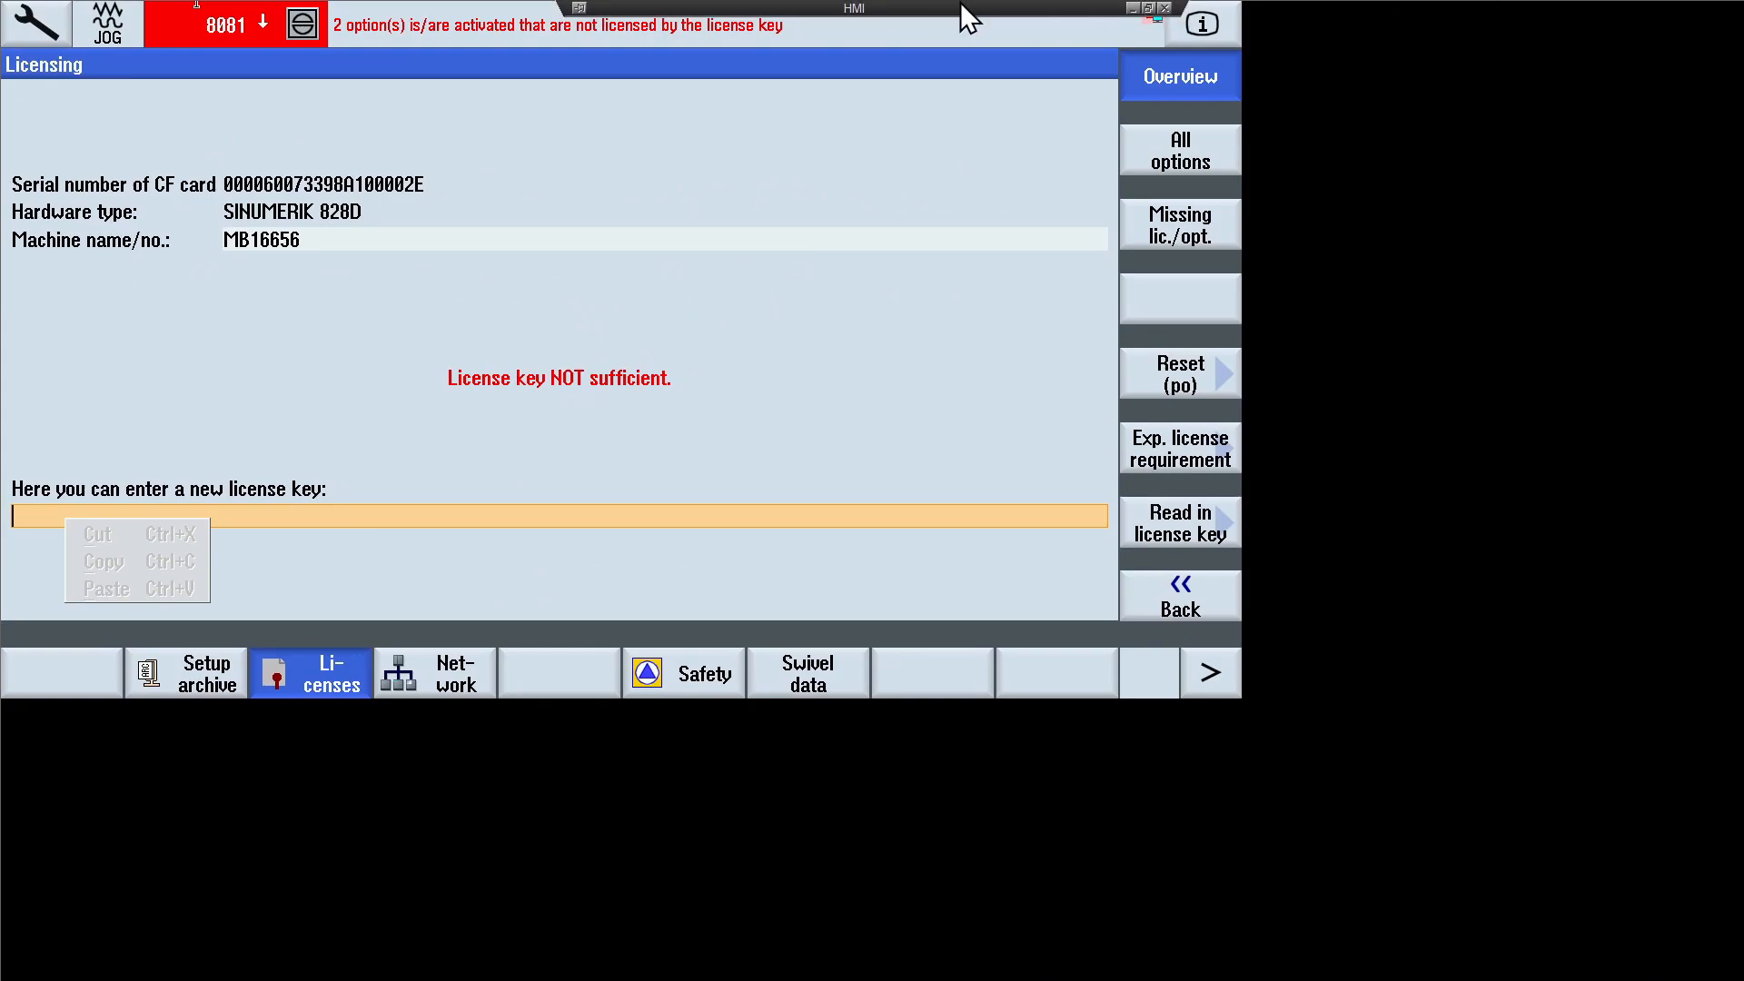
{"action": "left_click", "coordinate": [1148, 8]}
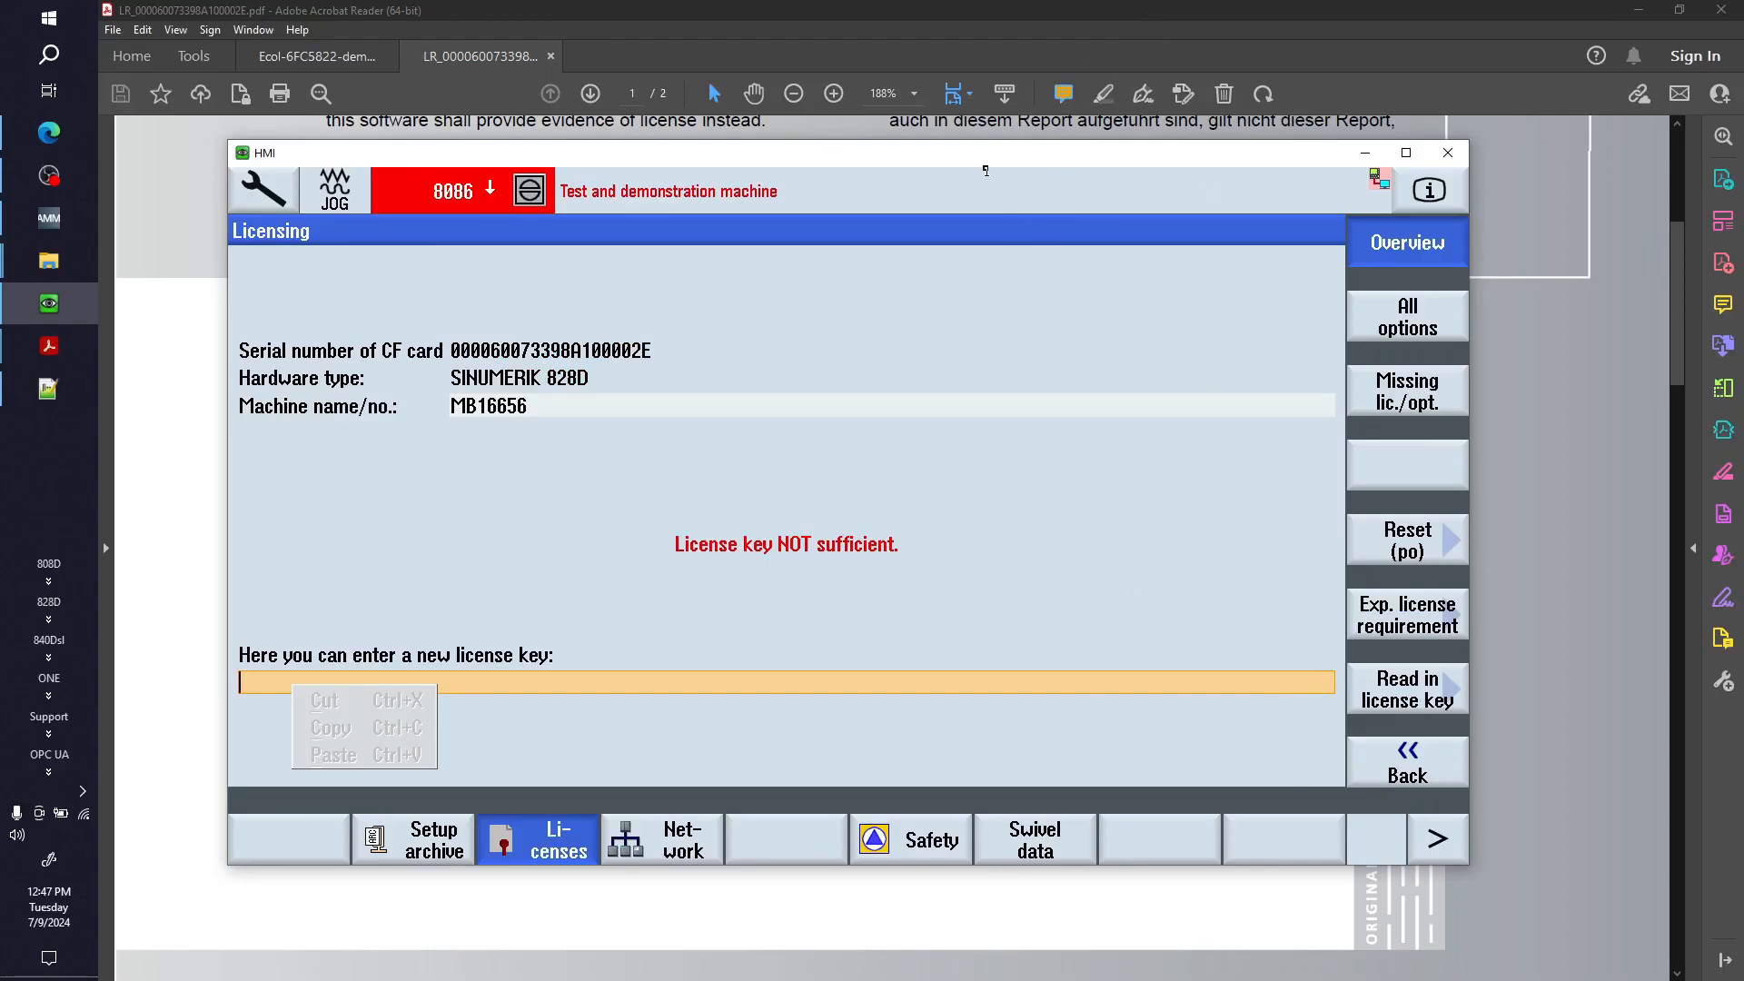
{"action": "left_click_drag", "start_coordinate": [977, 171], "coordinate": [911, 115]}
{"action": "scroll", "coordinate": [1581, 740], "scroll_direction": "down", "scroll_amount": 2}
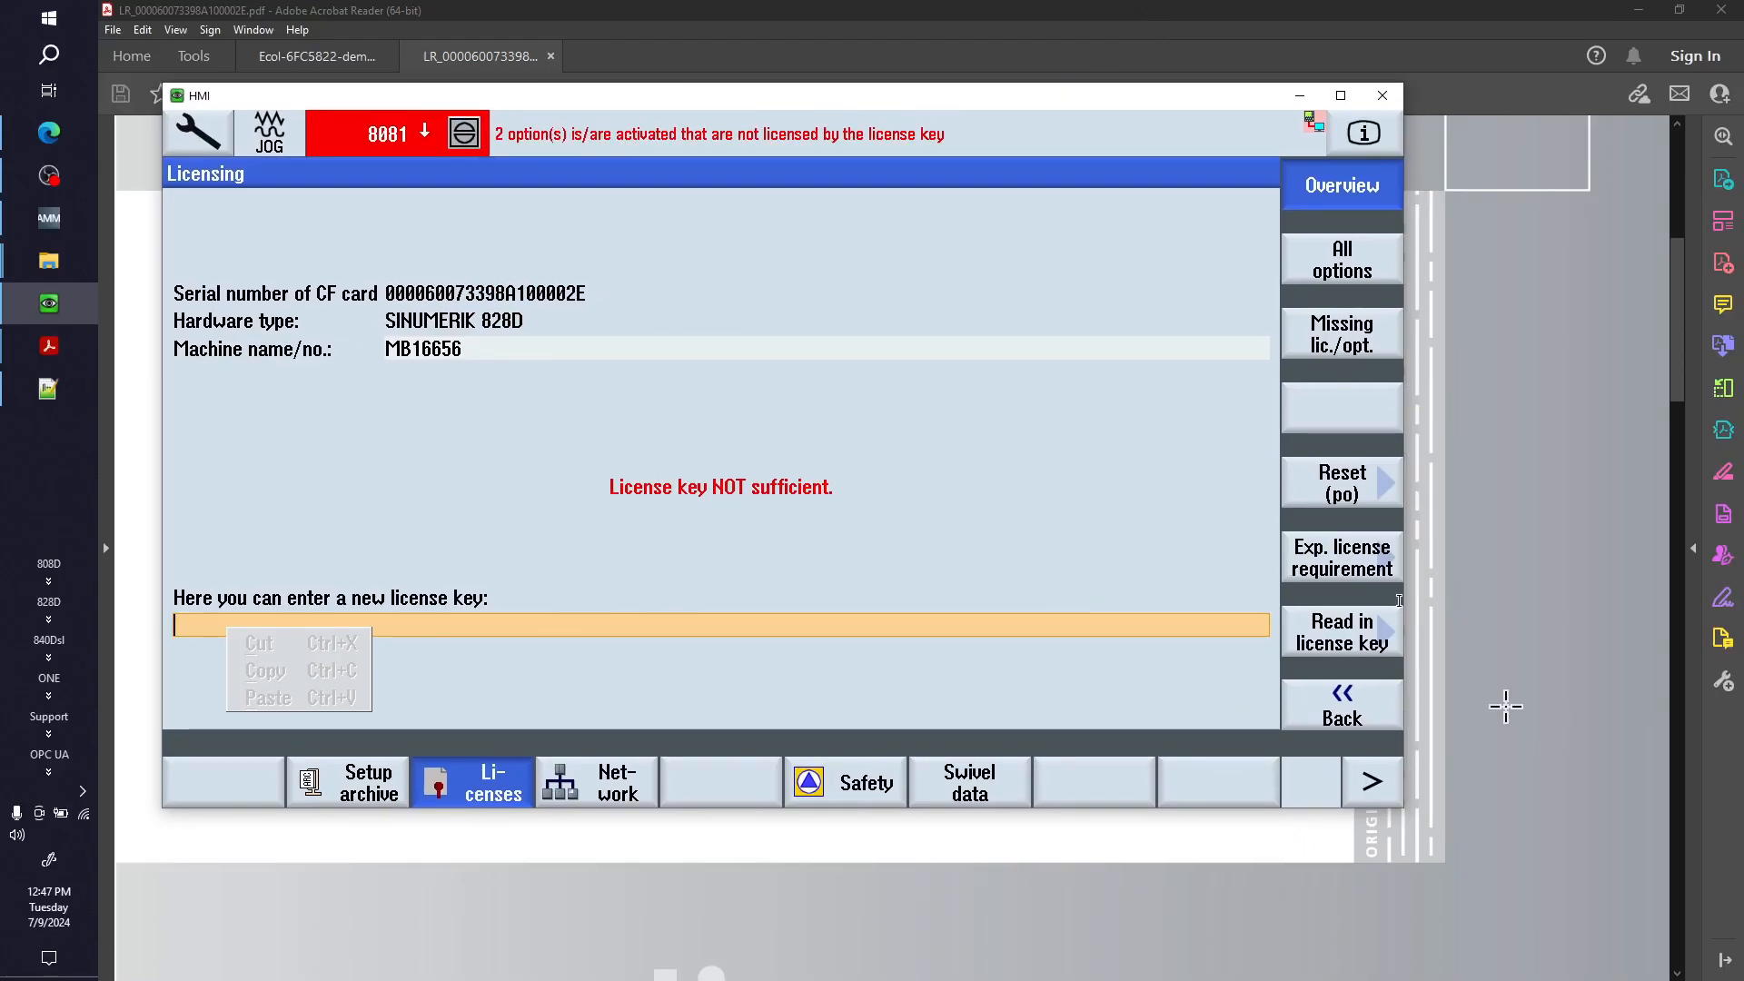
{"action": "scroll", "coordinate": [1506, 707], "scroll_direction": "up", "scroll_amount": 4}
Type the license key from the PDF into the empty field, confirm it, then minimize the HMI
{"action": "left_click", "coordinate": [388, 640]}
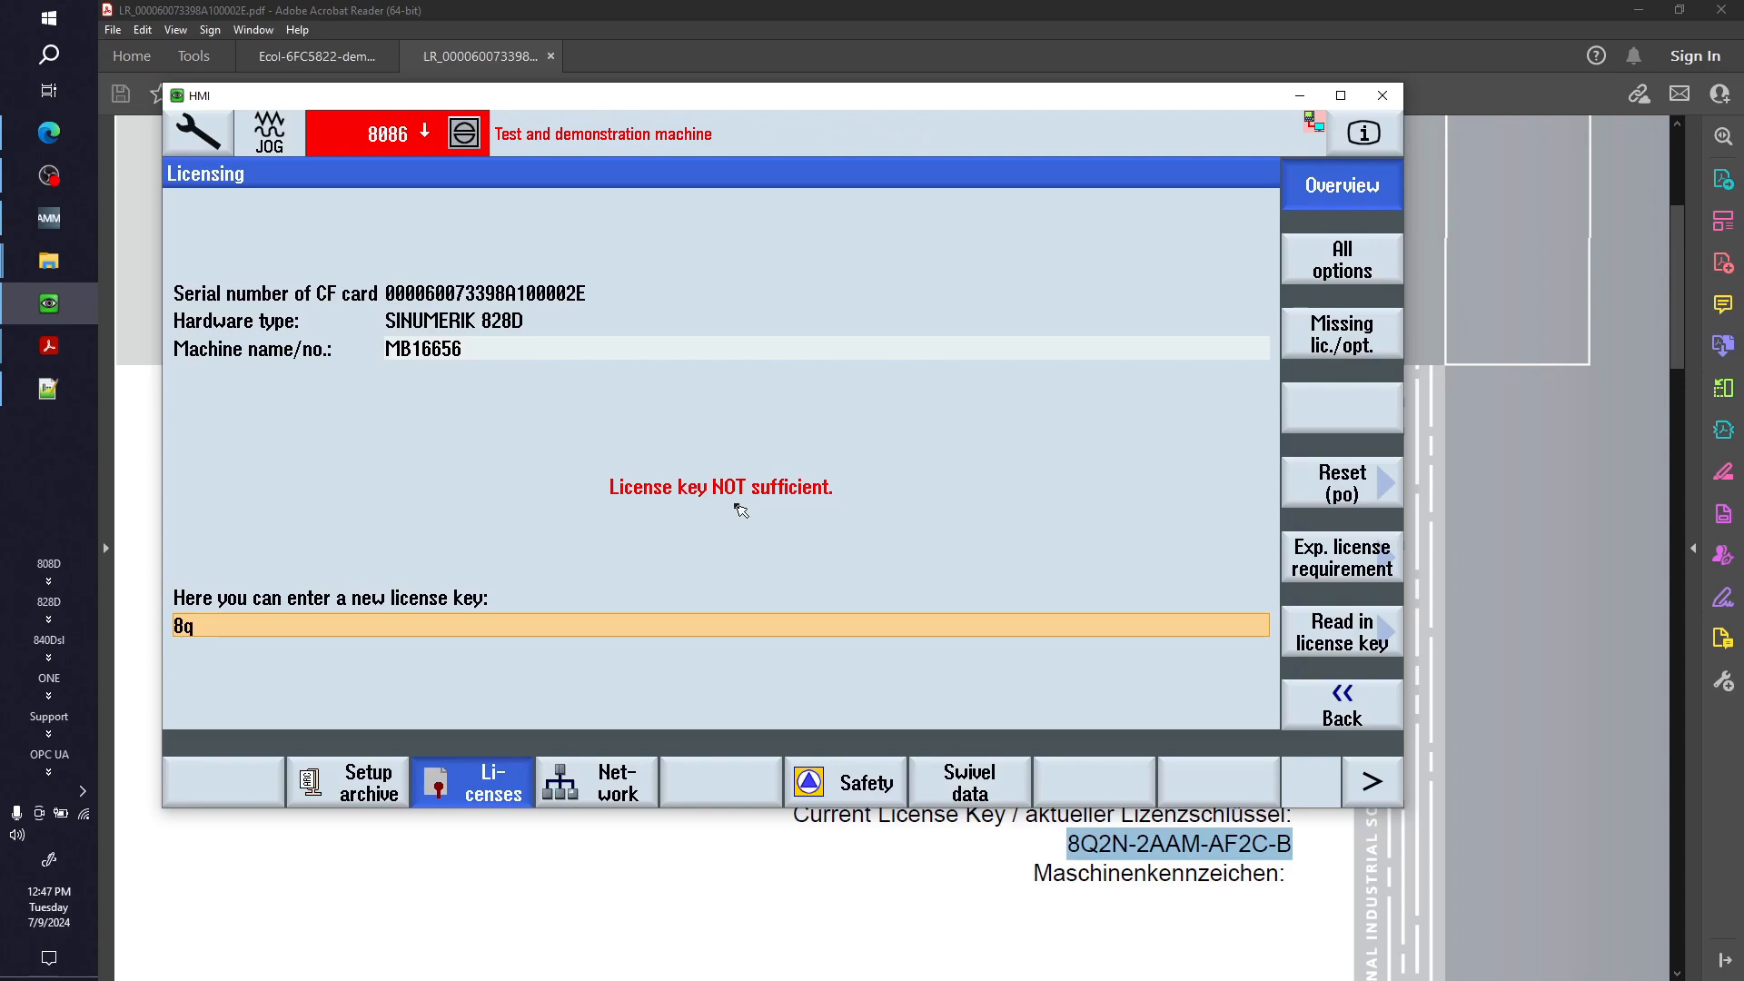
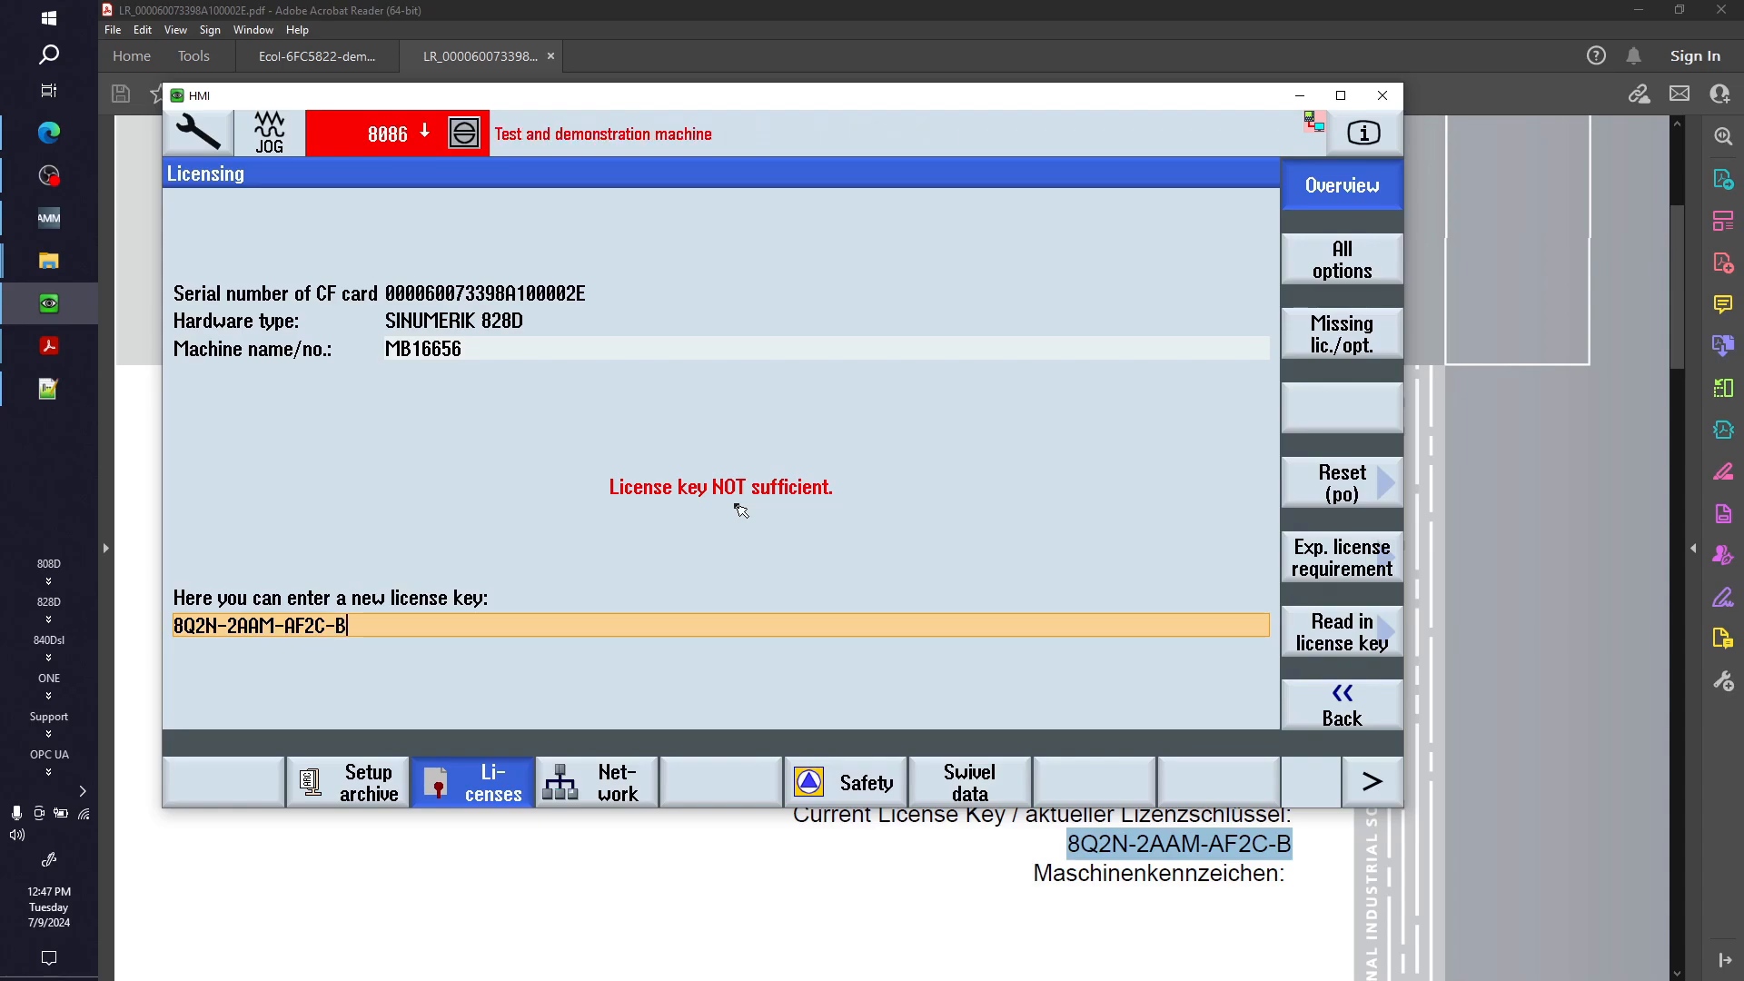
{"action": "key", "text": "Return"}
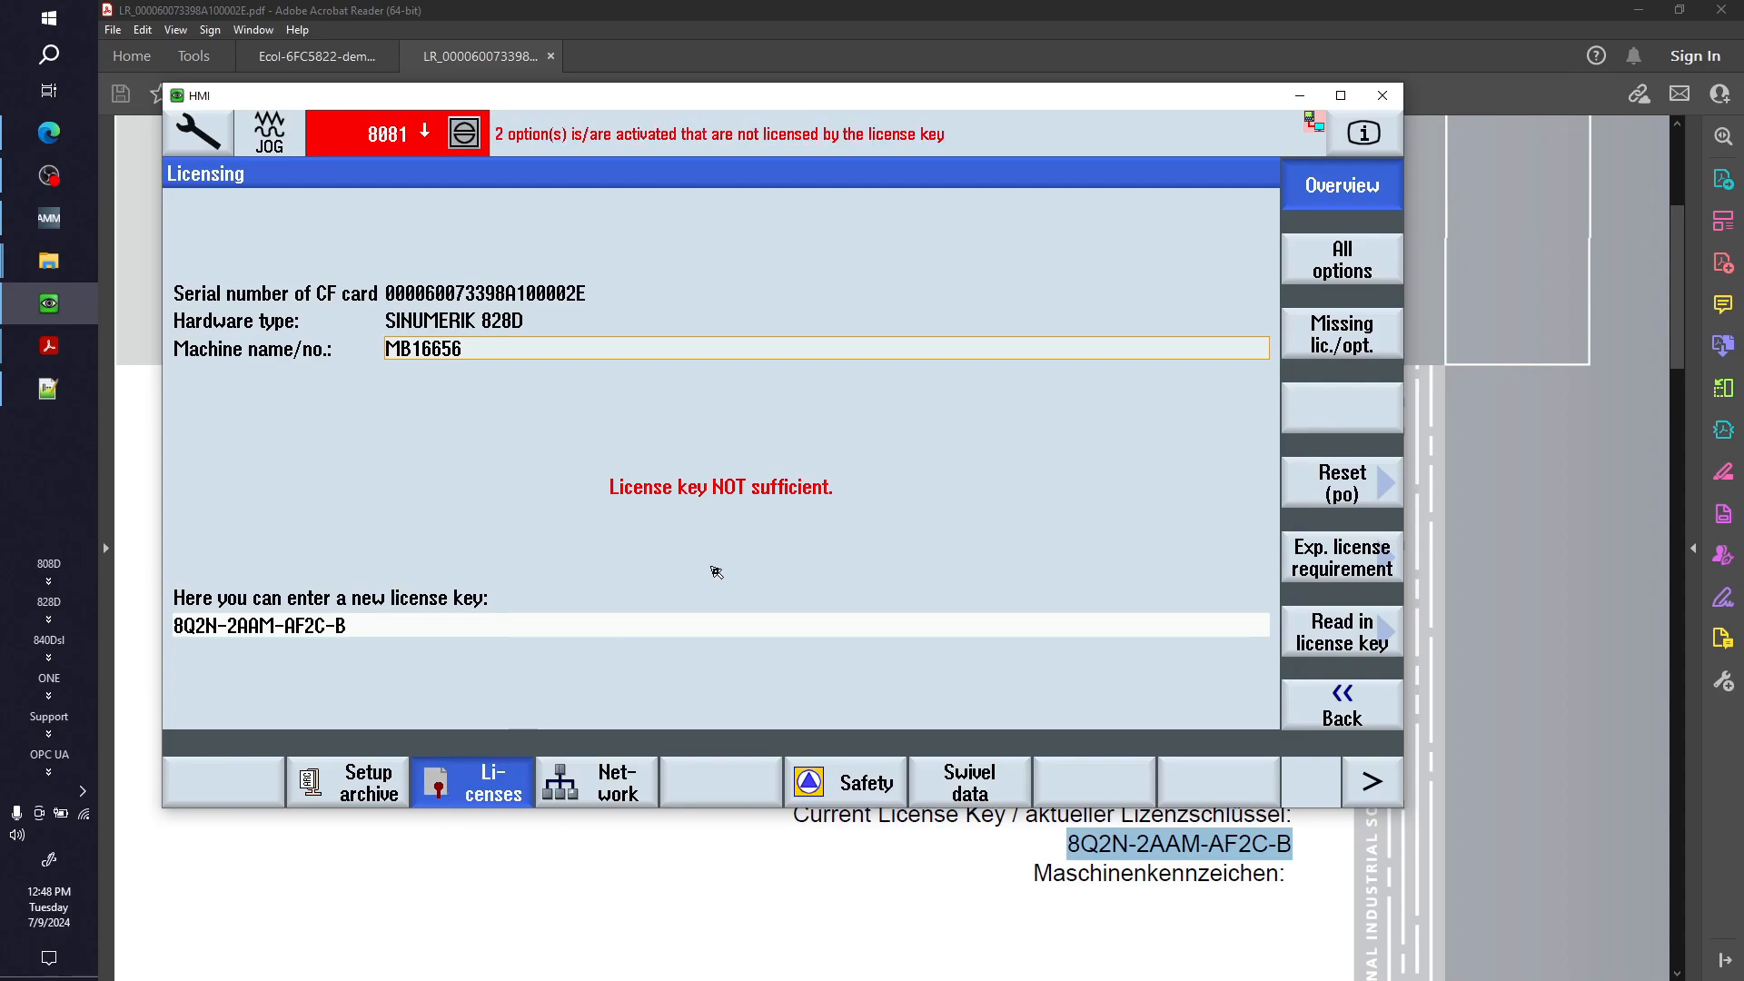
{"action": "left_click", "coordinate": [1301, 96]}
{"action": "left_click", "coordinate": [65, 136]}
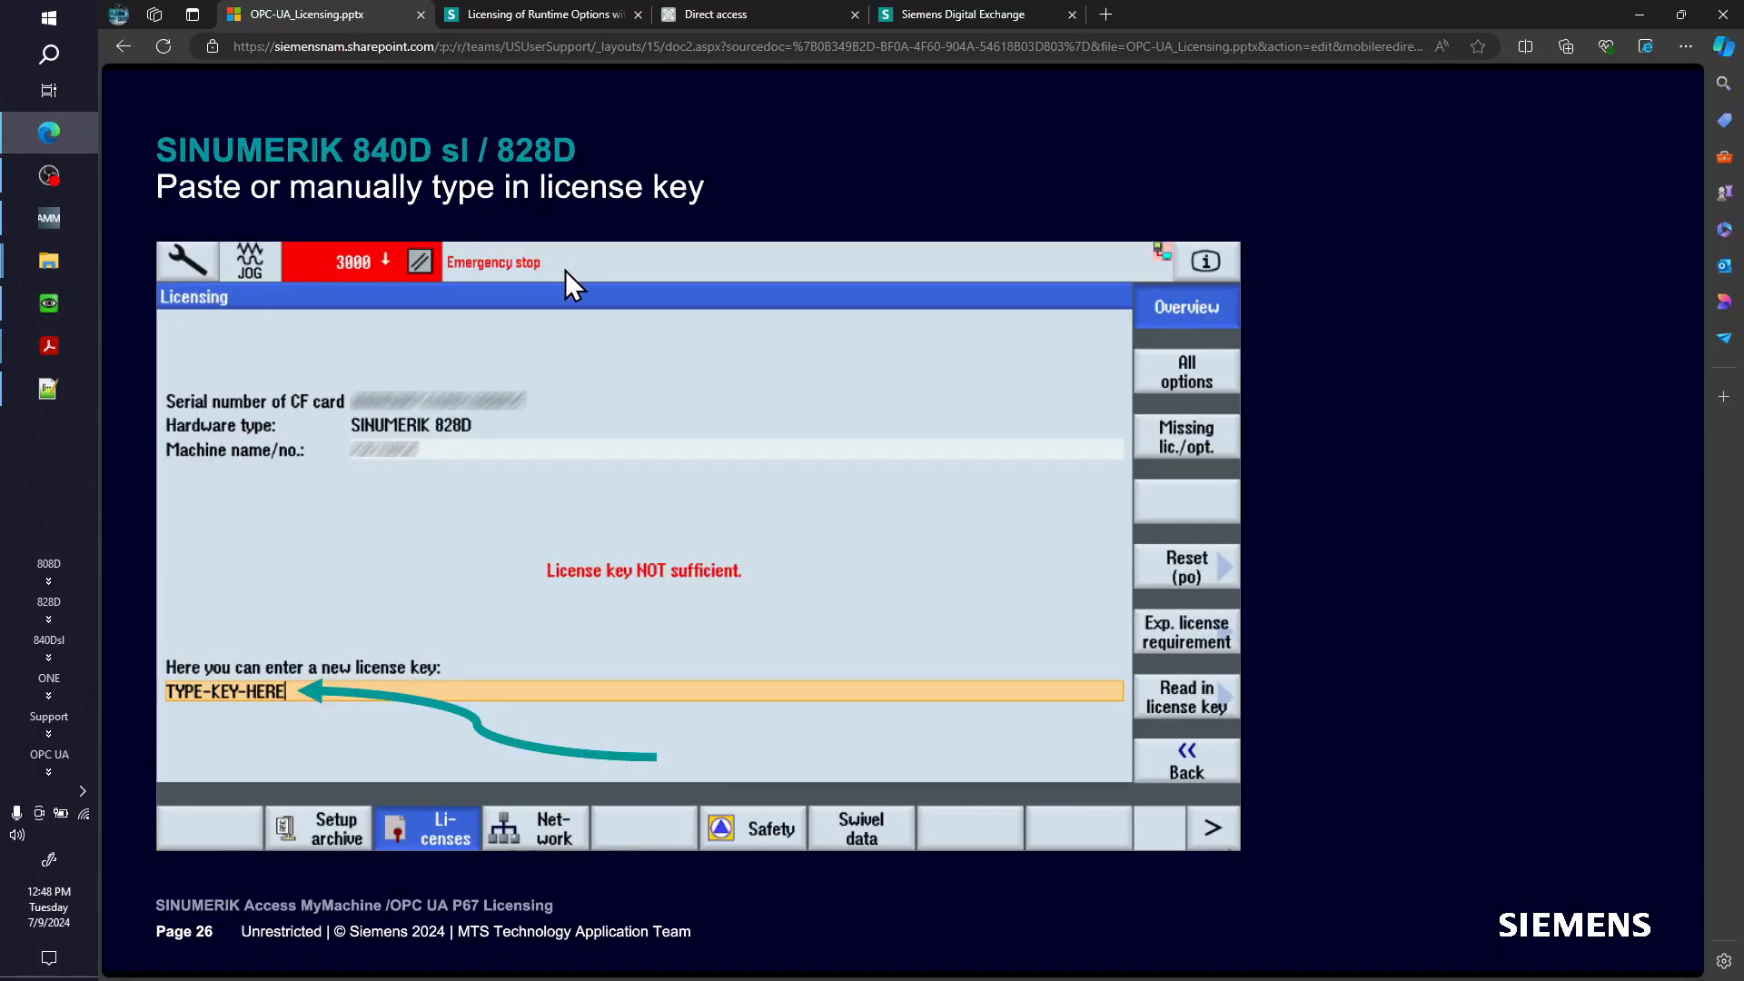
Advance through slides 26–28 to 'activating P67', then bring the HMI Licensing window forward
{"action": "left_click", "coordinate": [771, 286]}
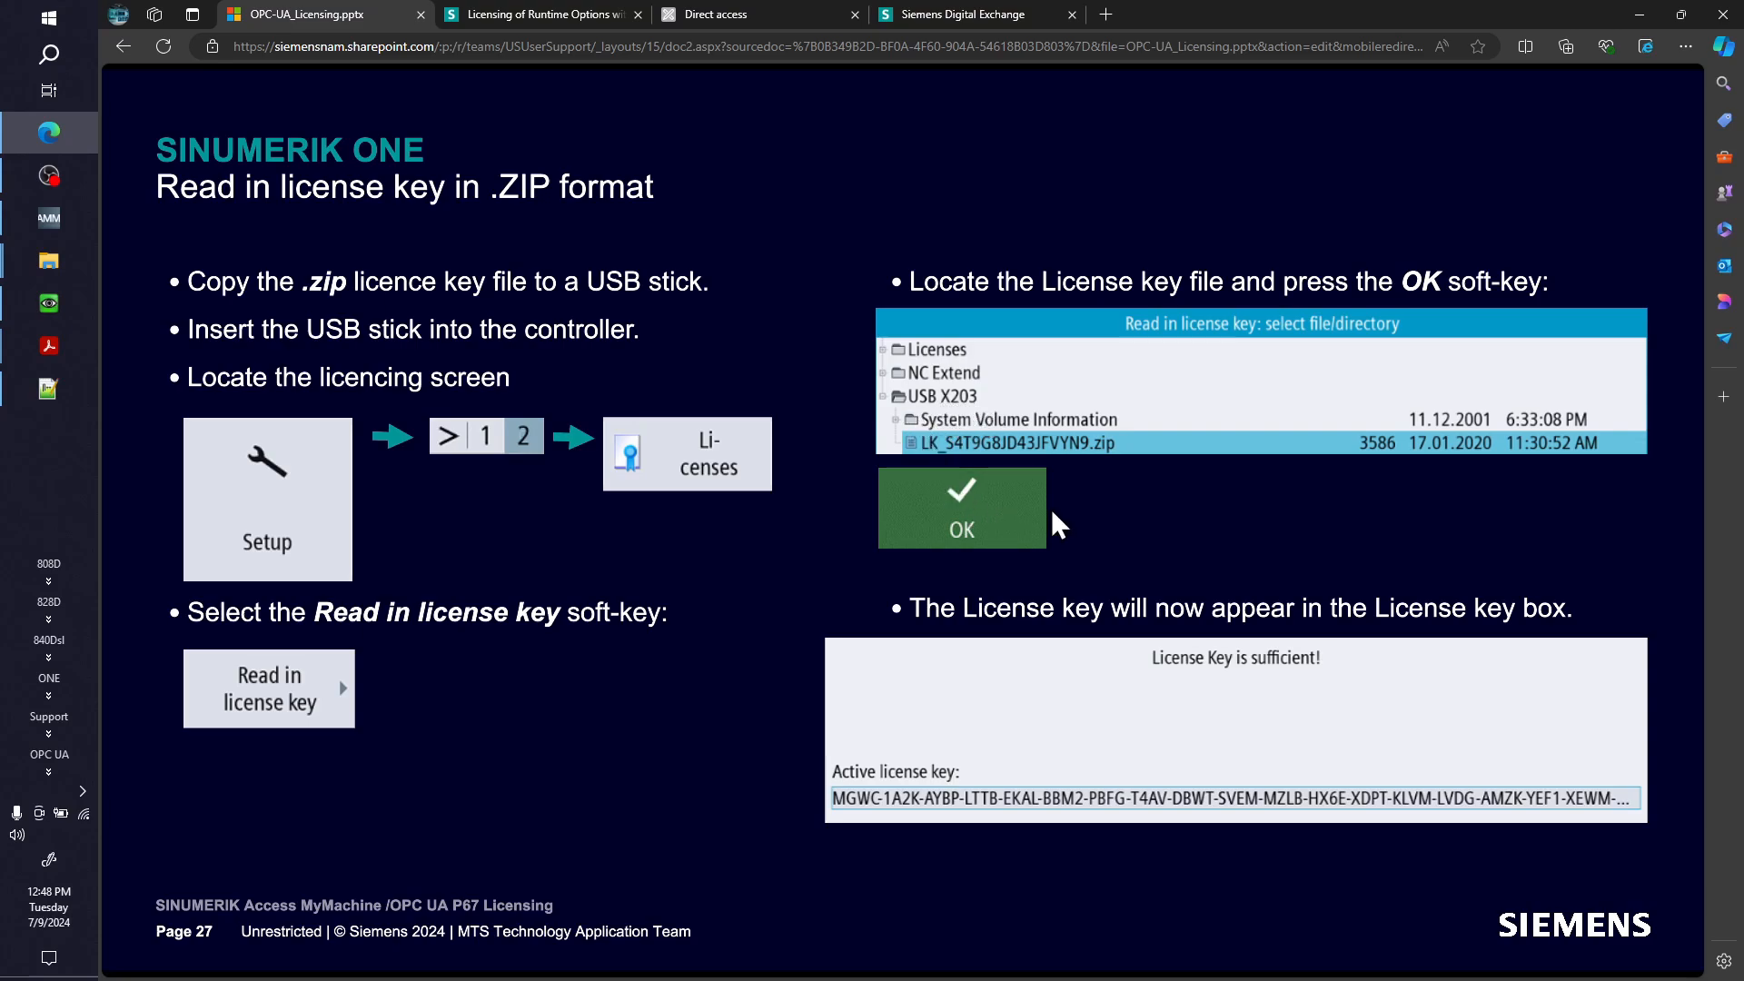
{"action": "left_click", "coordinate": [765, 583]}
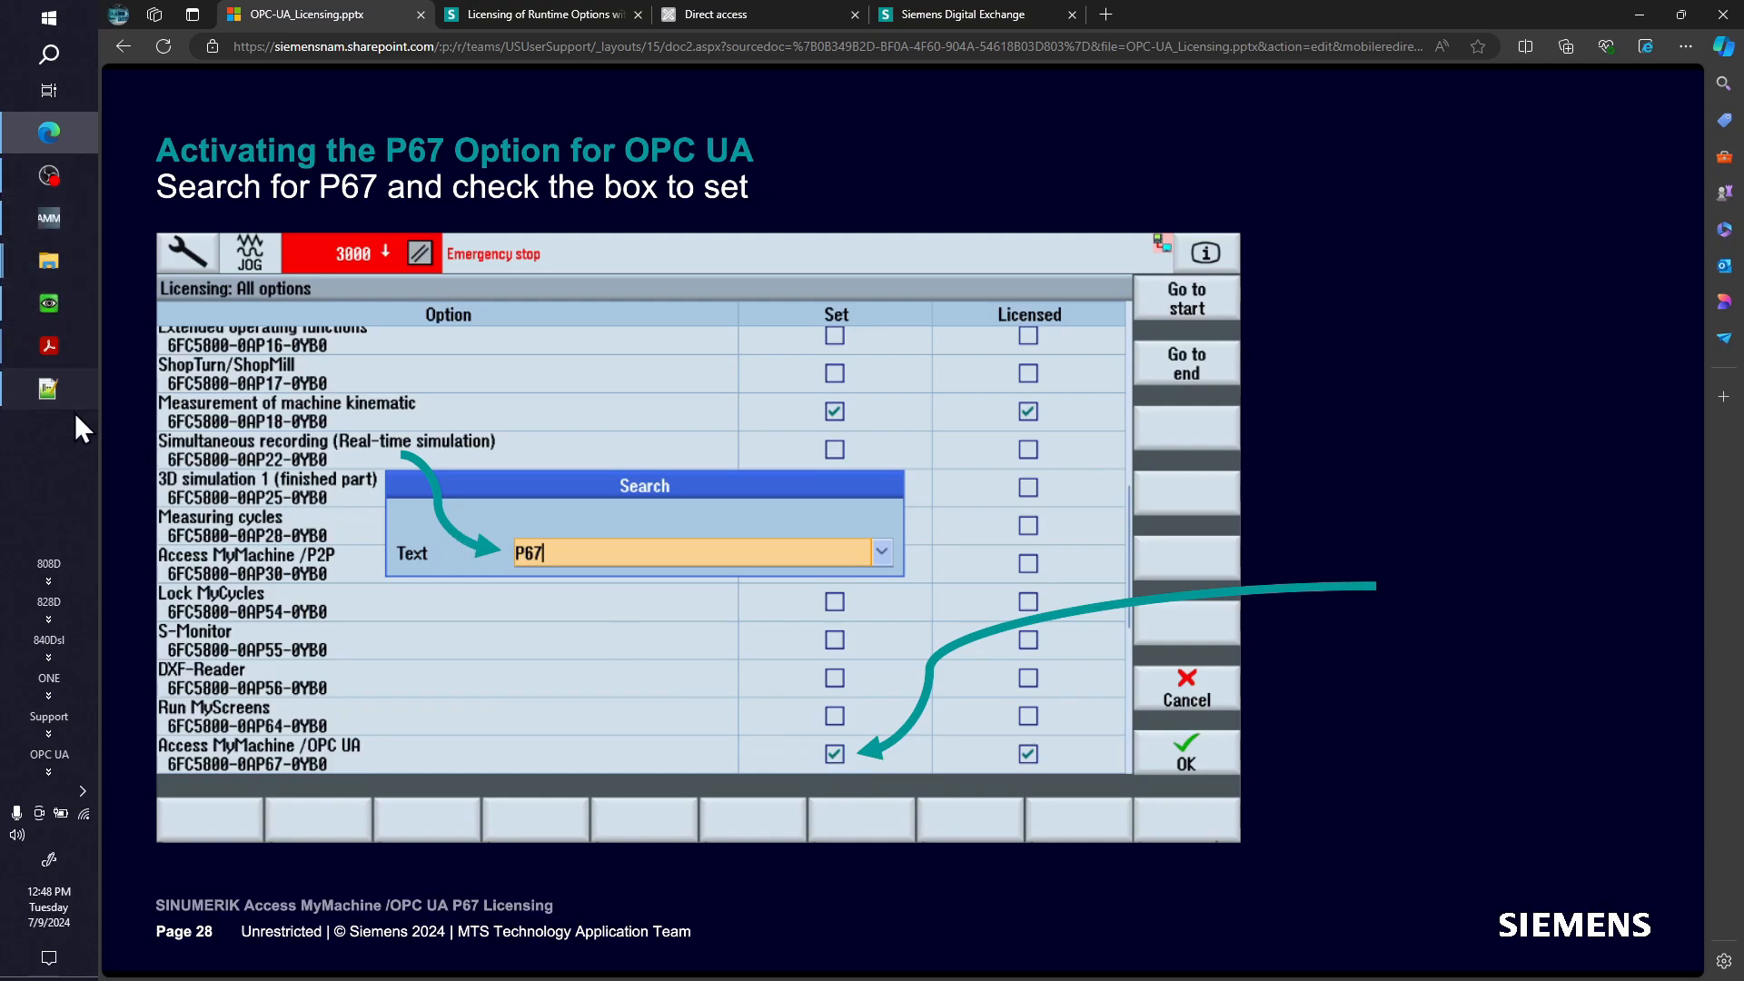
{"action": "left_click", "coordinate": [56, 305]}
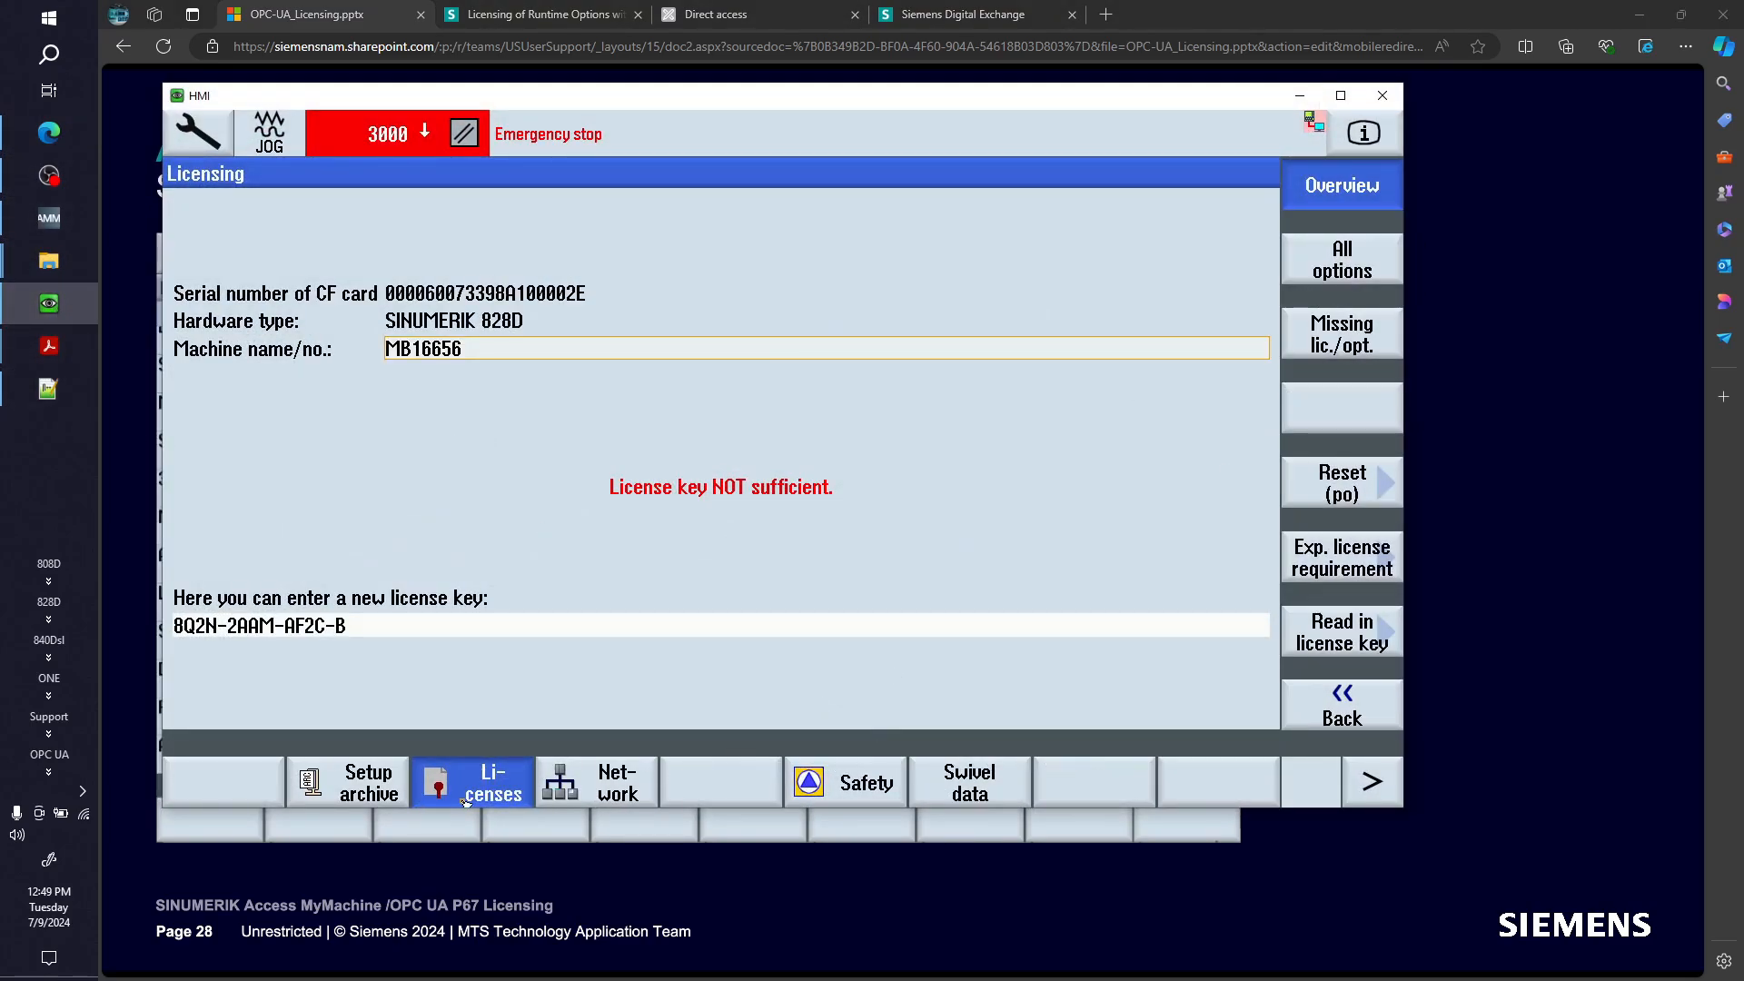
Search All options for p67 to show Access MyMachine /OPC UA with Set ticked
{"action": "left_click", "coordinate": [1315, 271]}
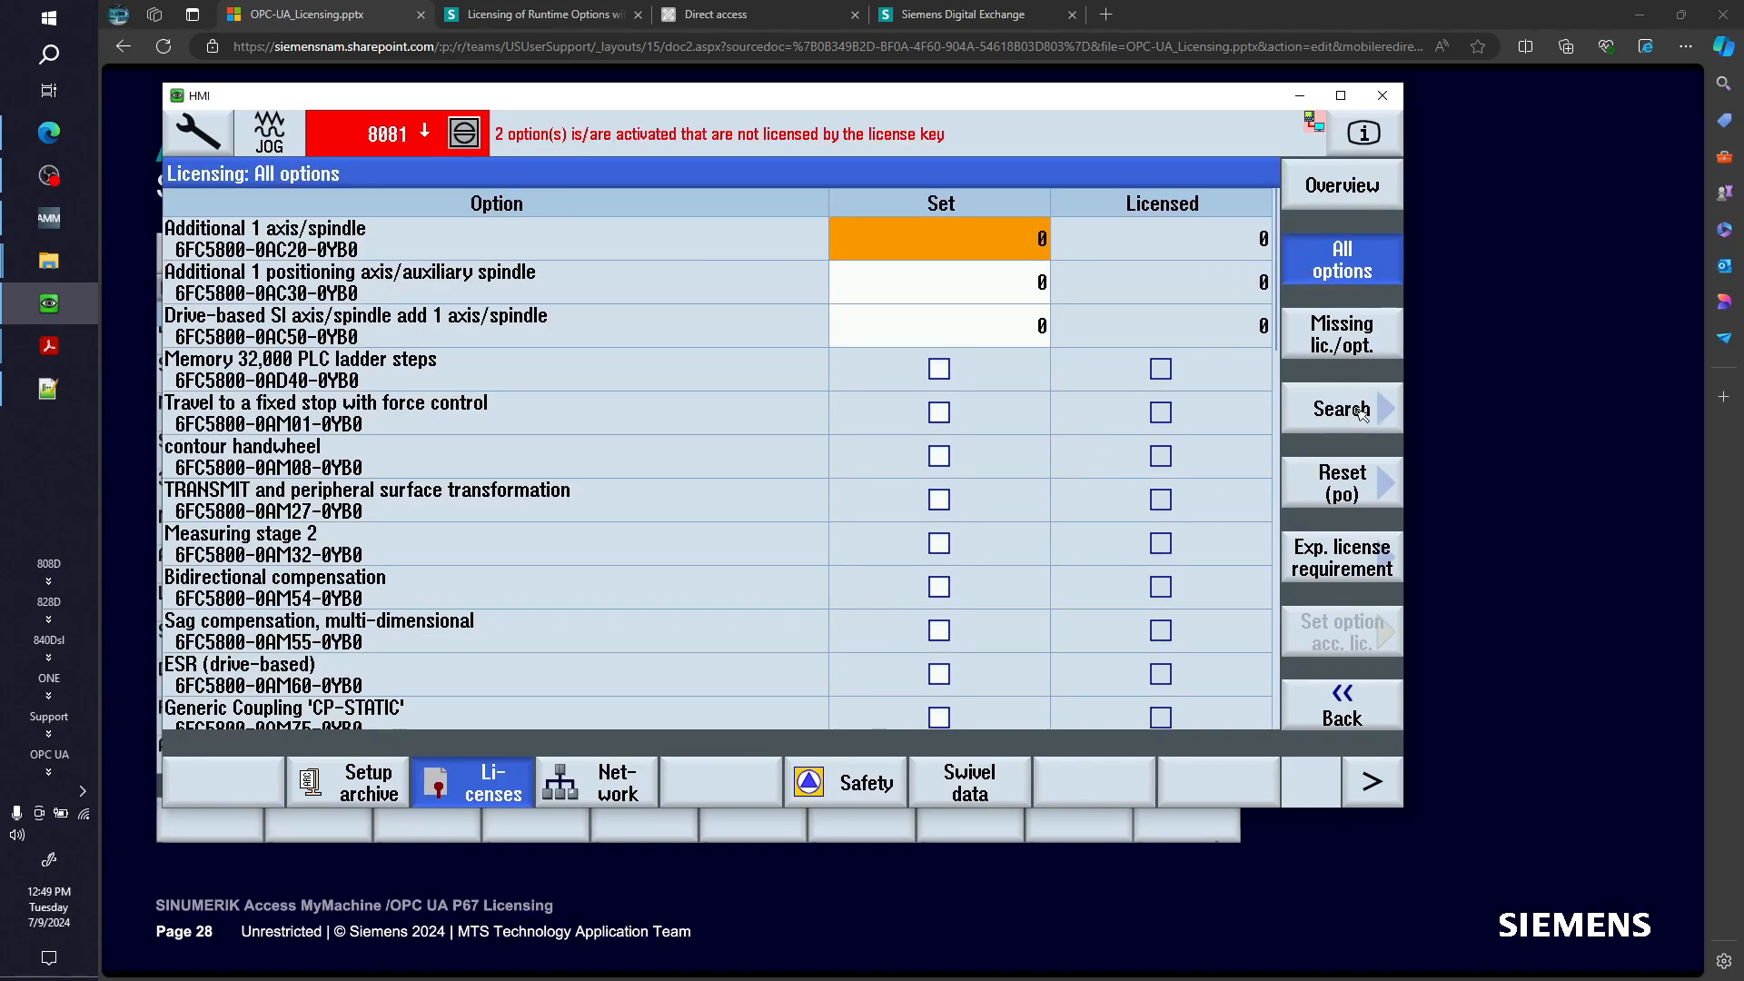
{"action": "left_click", "coordinate": [1342, 409]}
{"action": "left_click", "coordinate": [601, 477]}
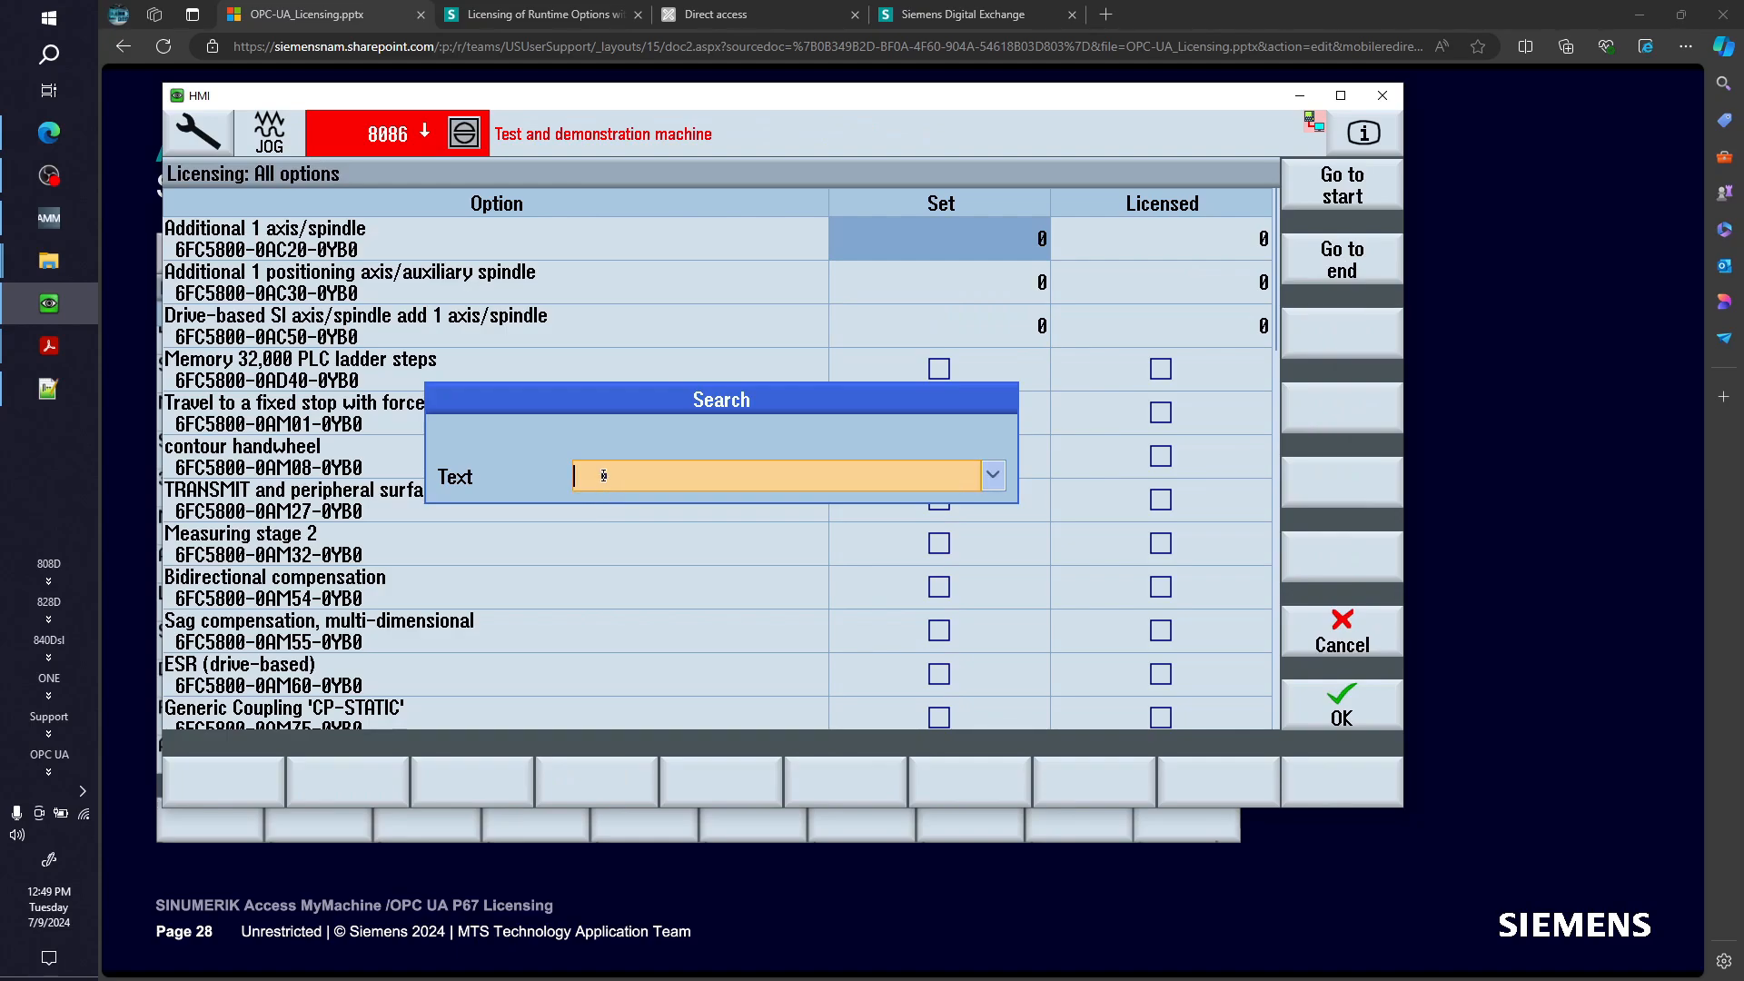
{"action": "type", "text": "p67"}
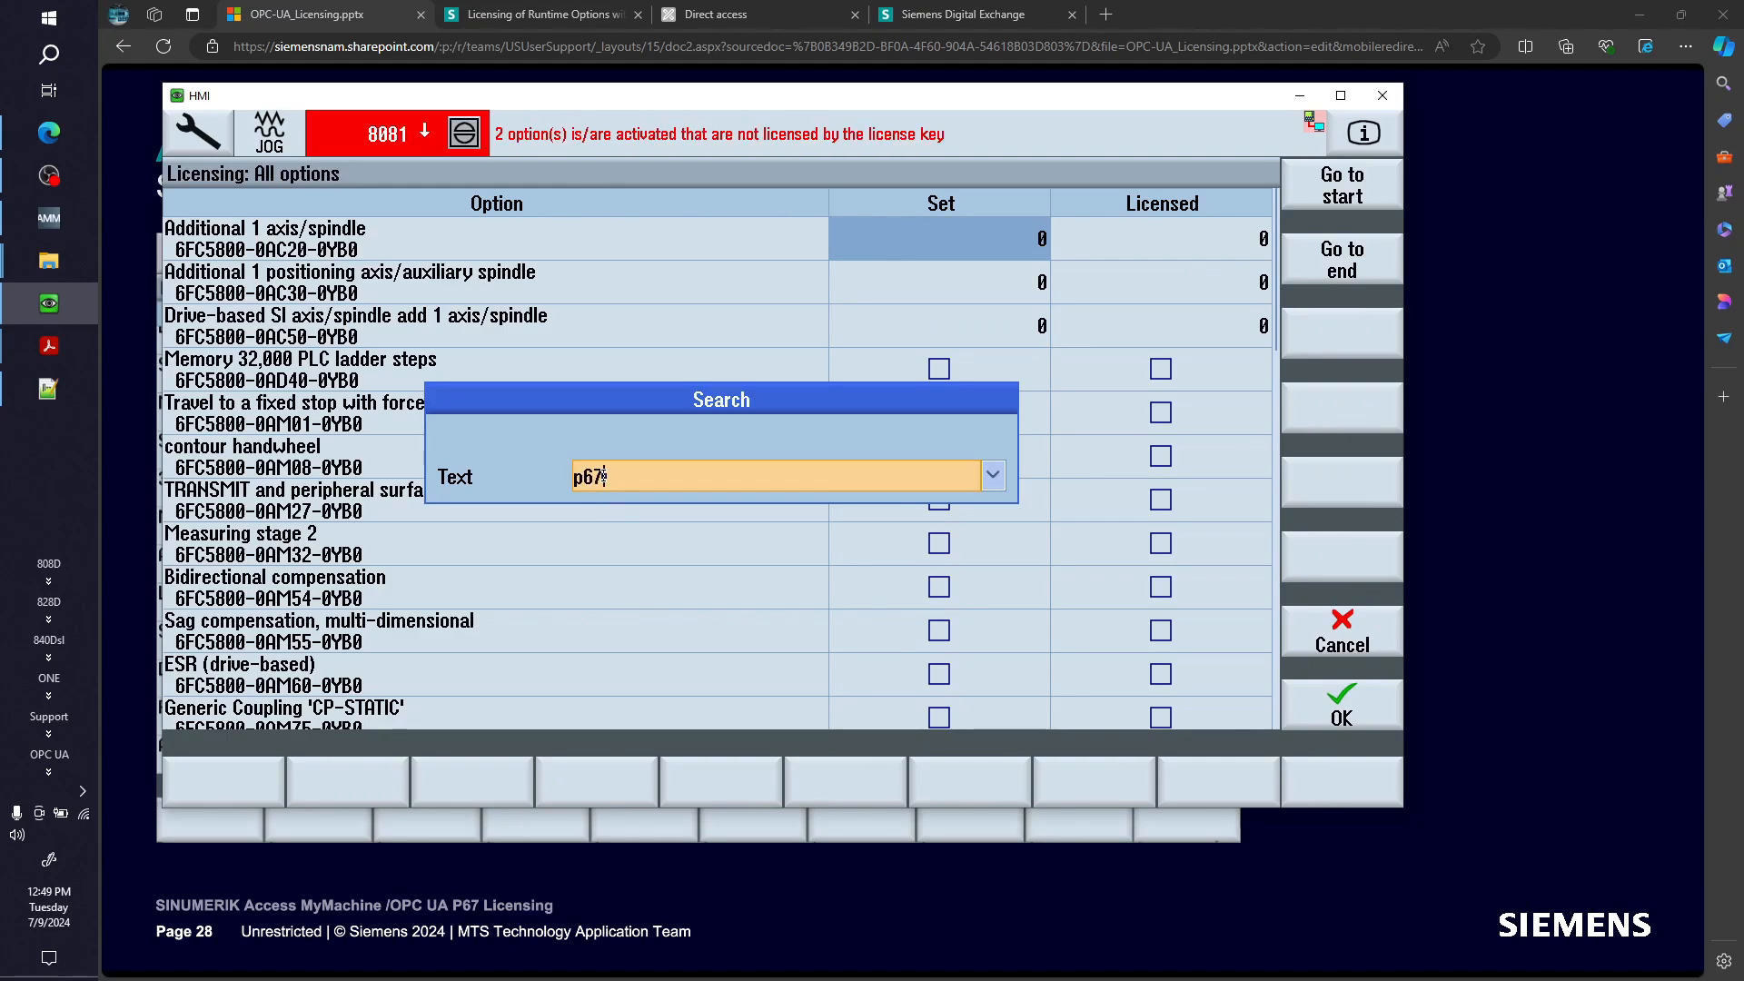
{"action": "key", "text": "Return"}
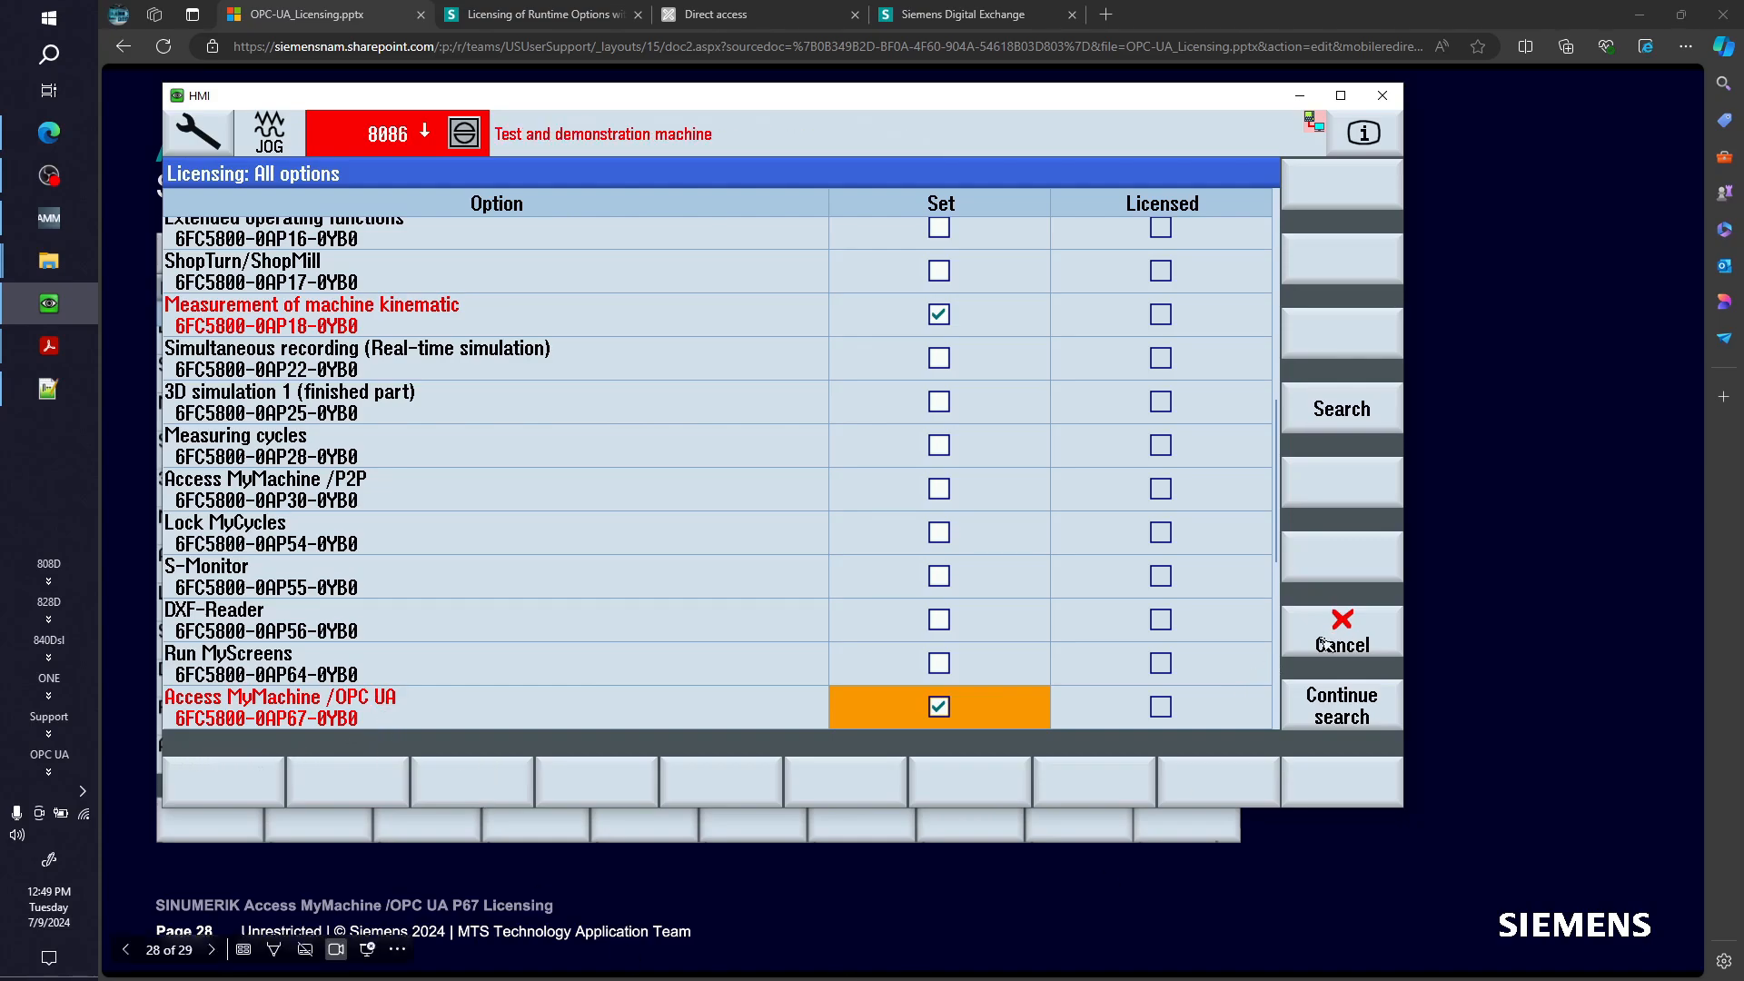
{"action": "left_click", "coordinate": [1324, 643]}
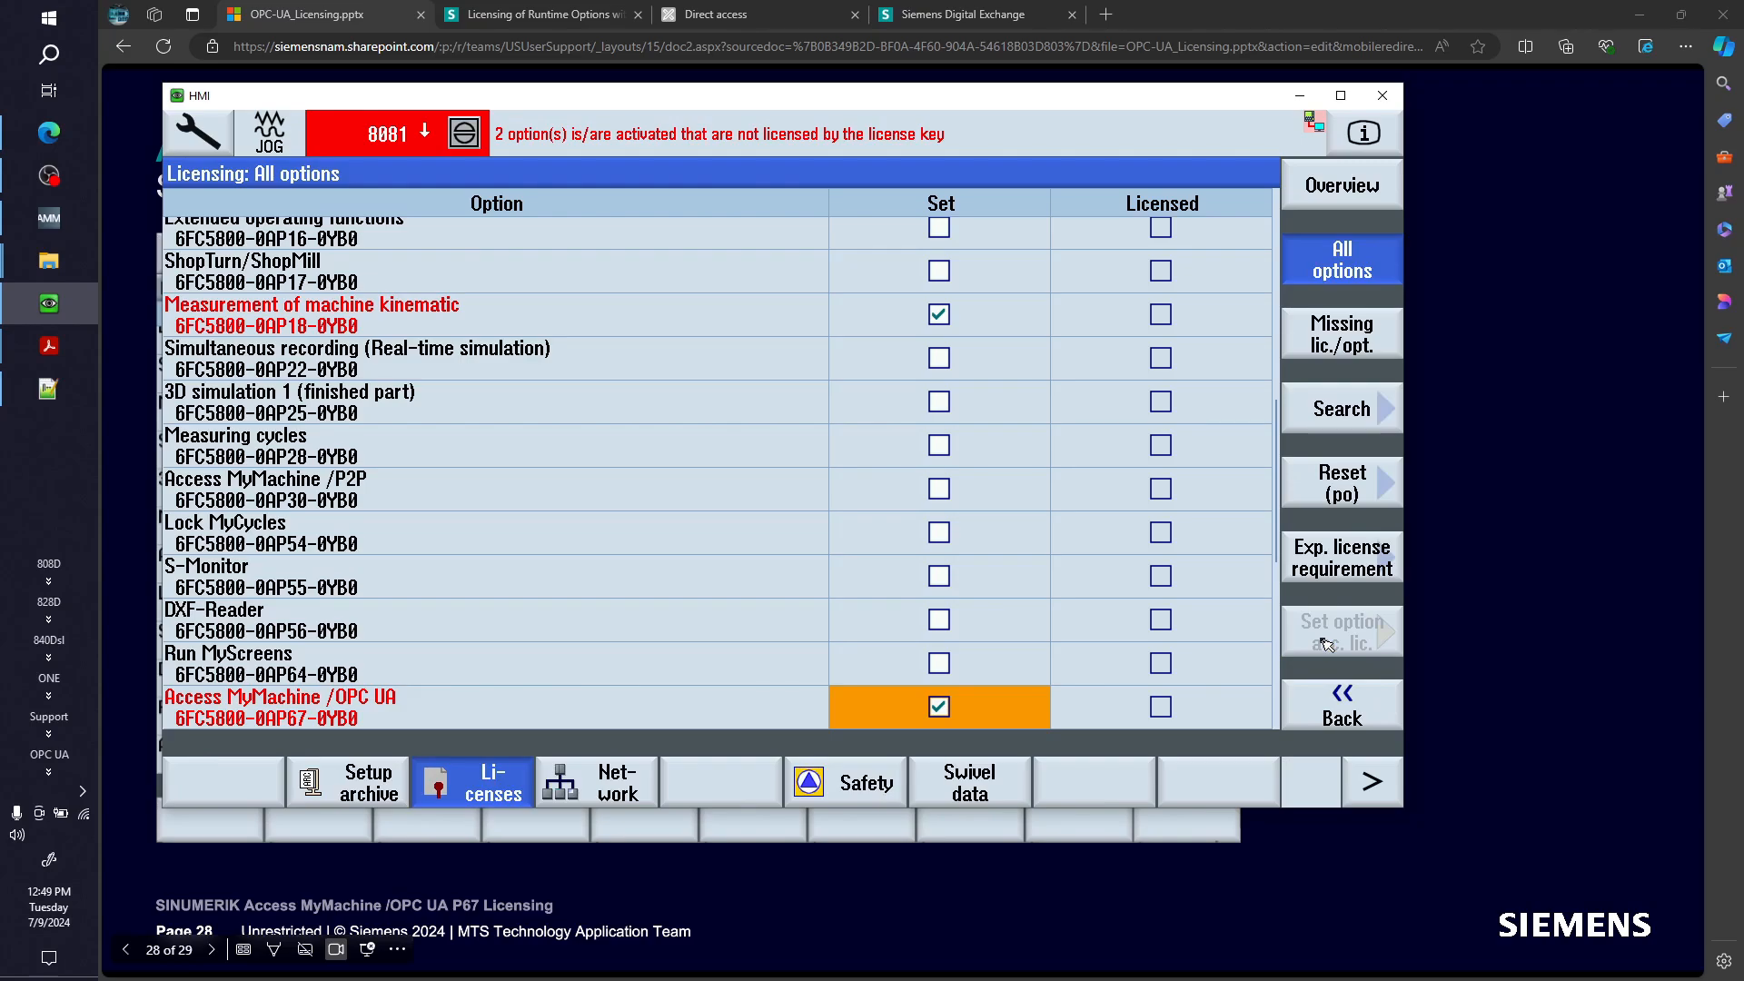
Go back to Machine configuration, open Reset (po) > Extended reset, then cancel the warm restart
{"action": "left_click", "coordinate": [1328, 706]}
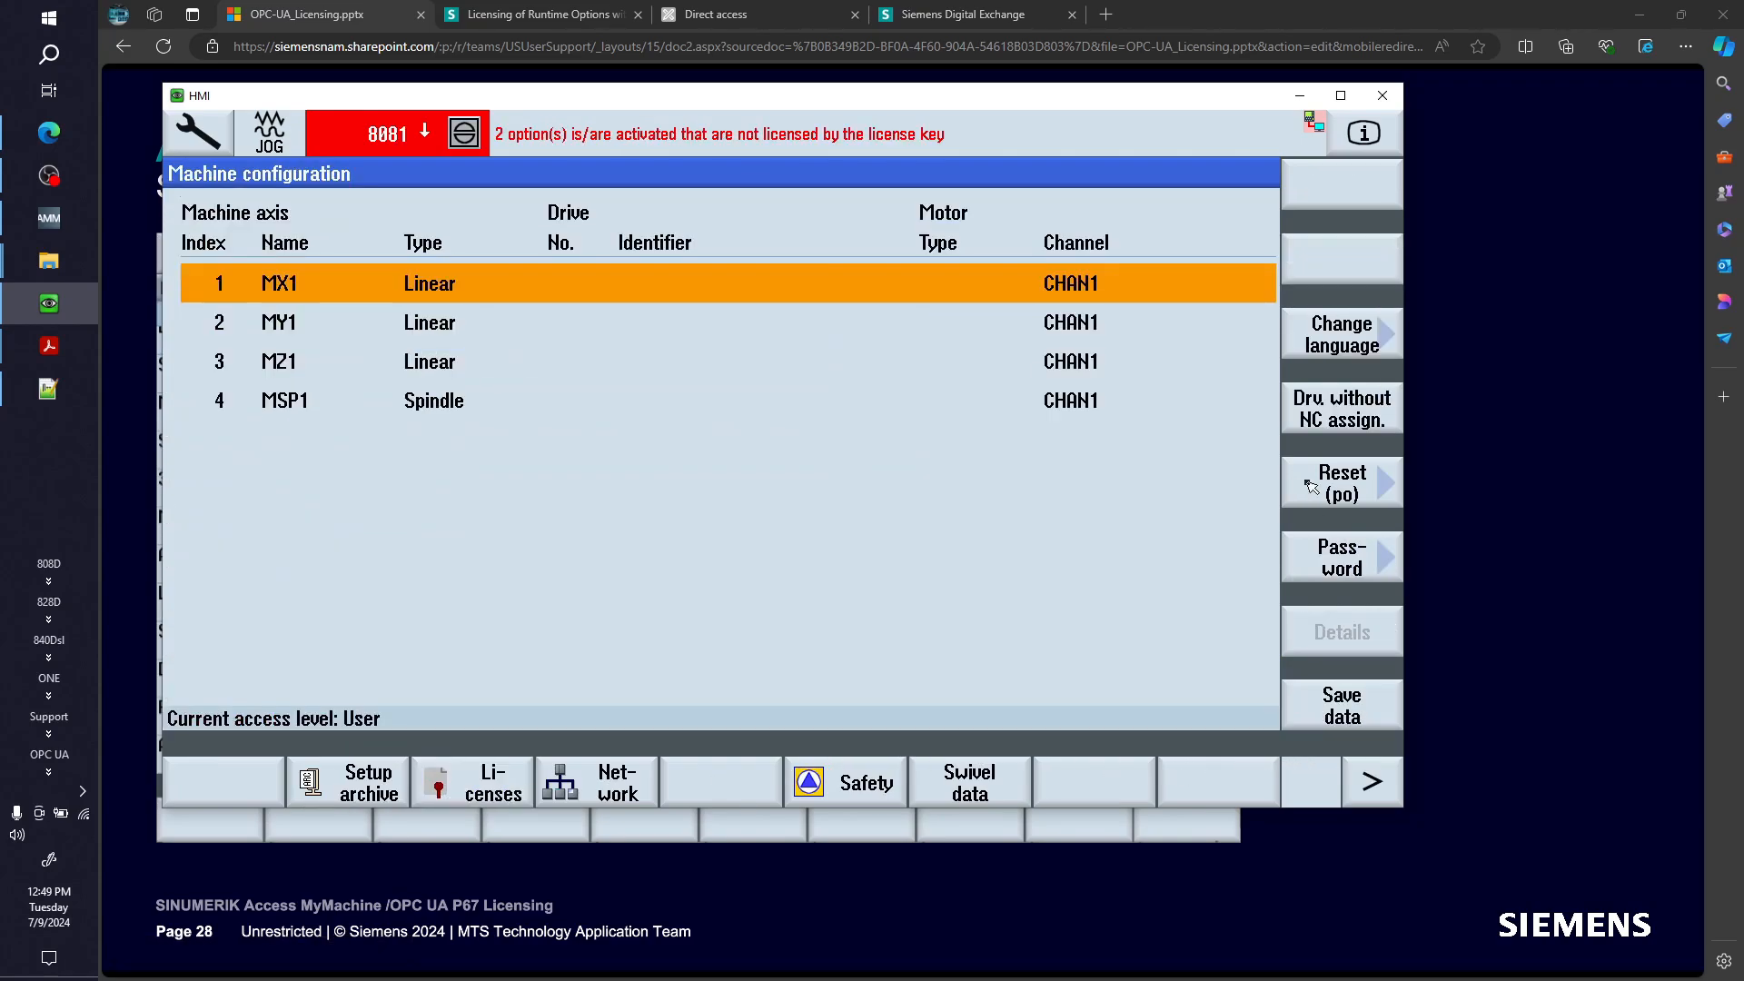
{"action": "left_click", "coordinate": [1353, 486]}
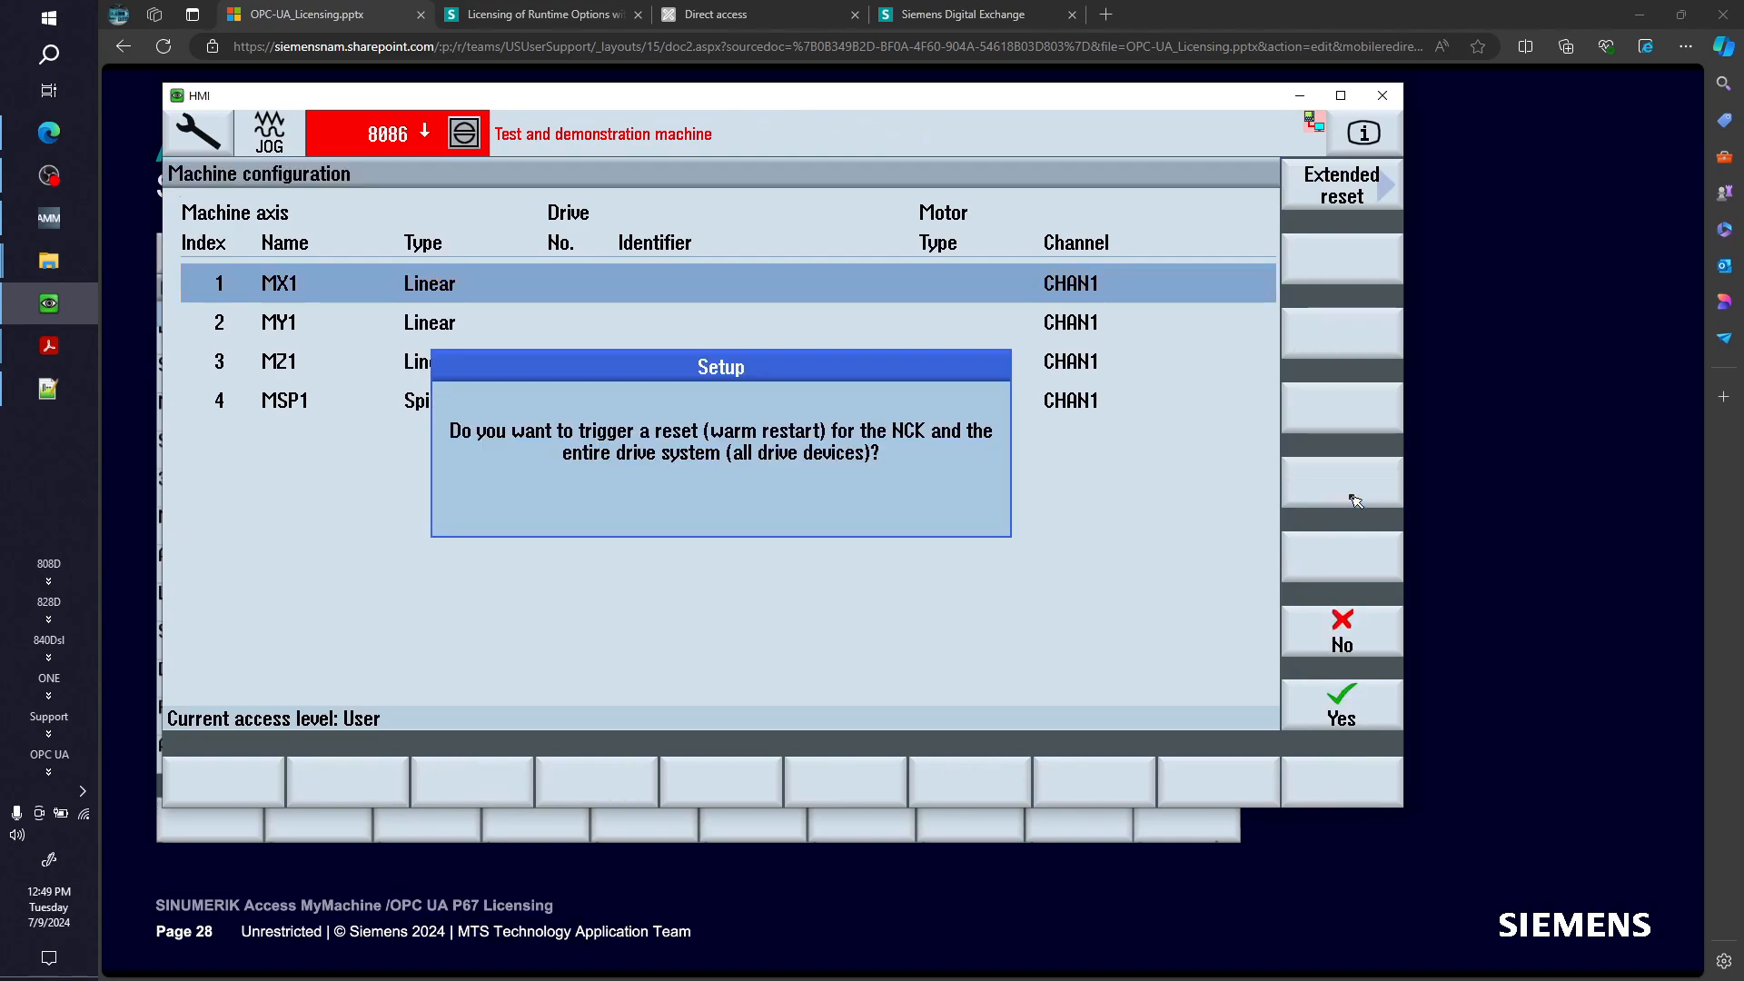
{"action": "left_click", "coordinate": [1348, 197]}
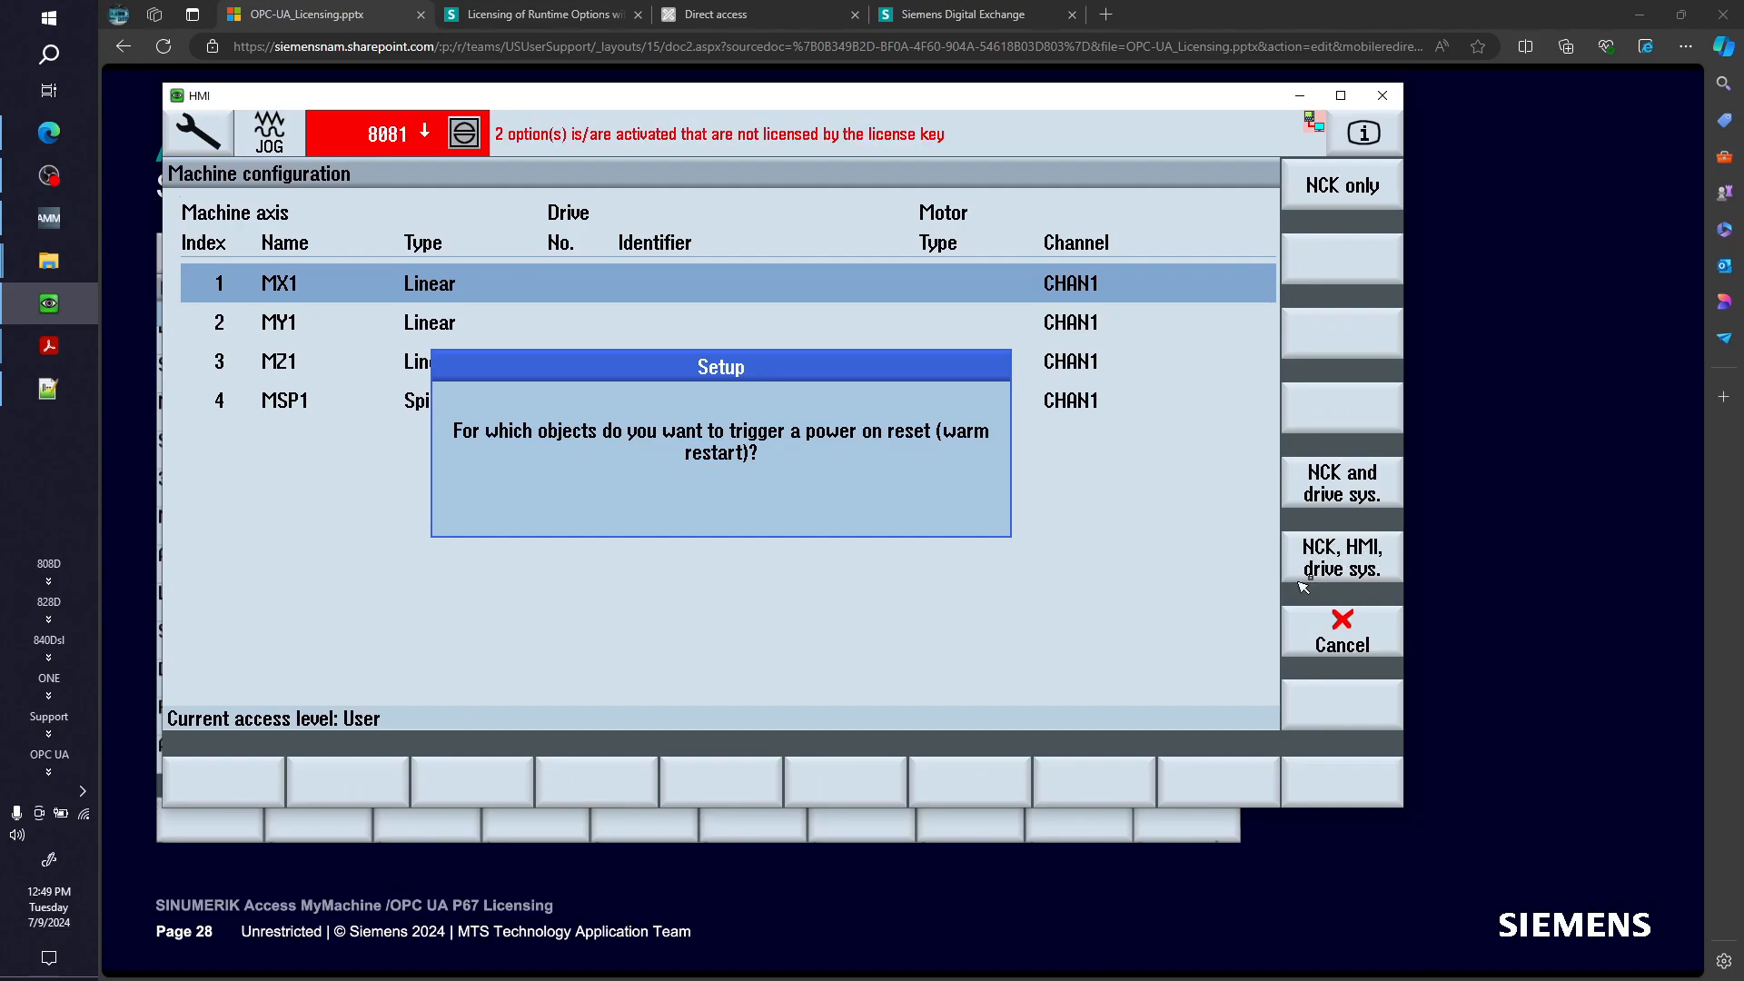
{"action": "left_click", "coordinate": [1297, 97]}
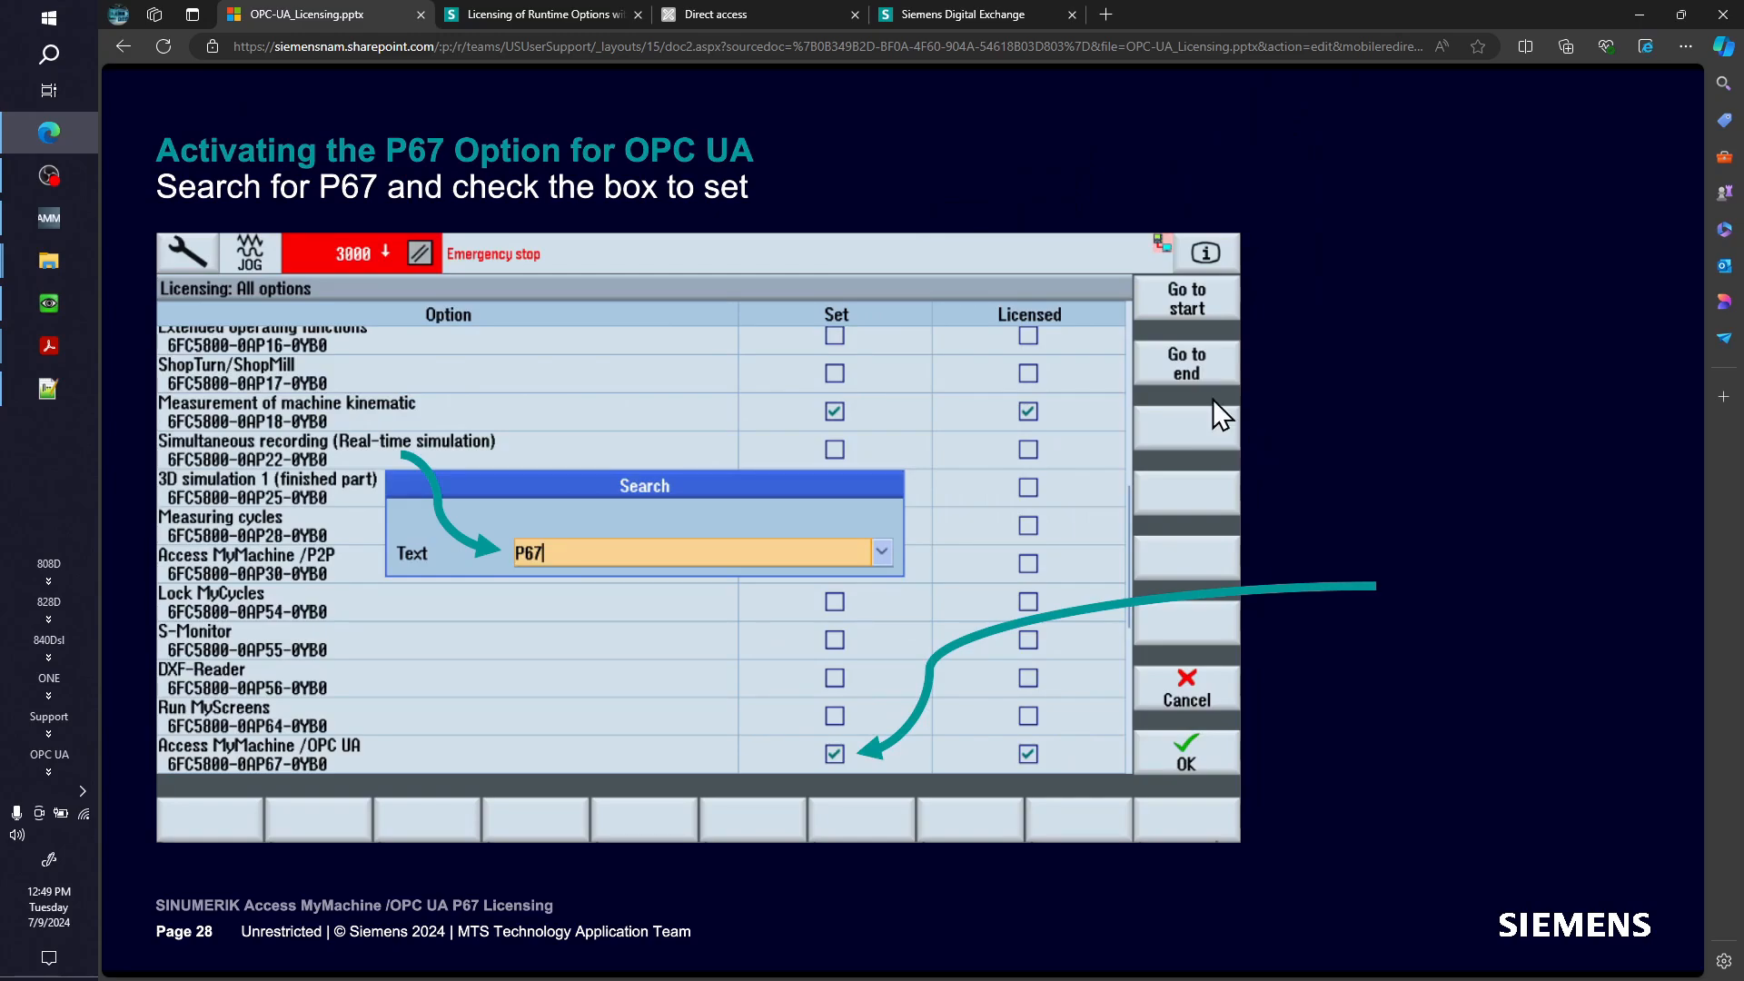
{"action": "left_click", "coordinate": [49, 302]}
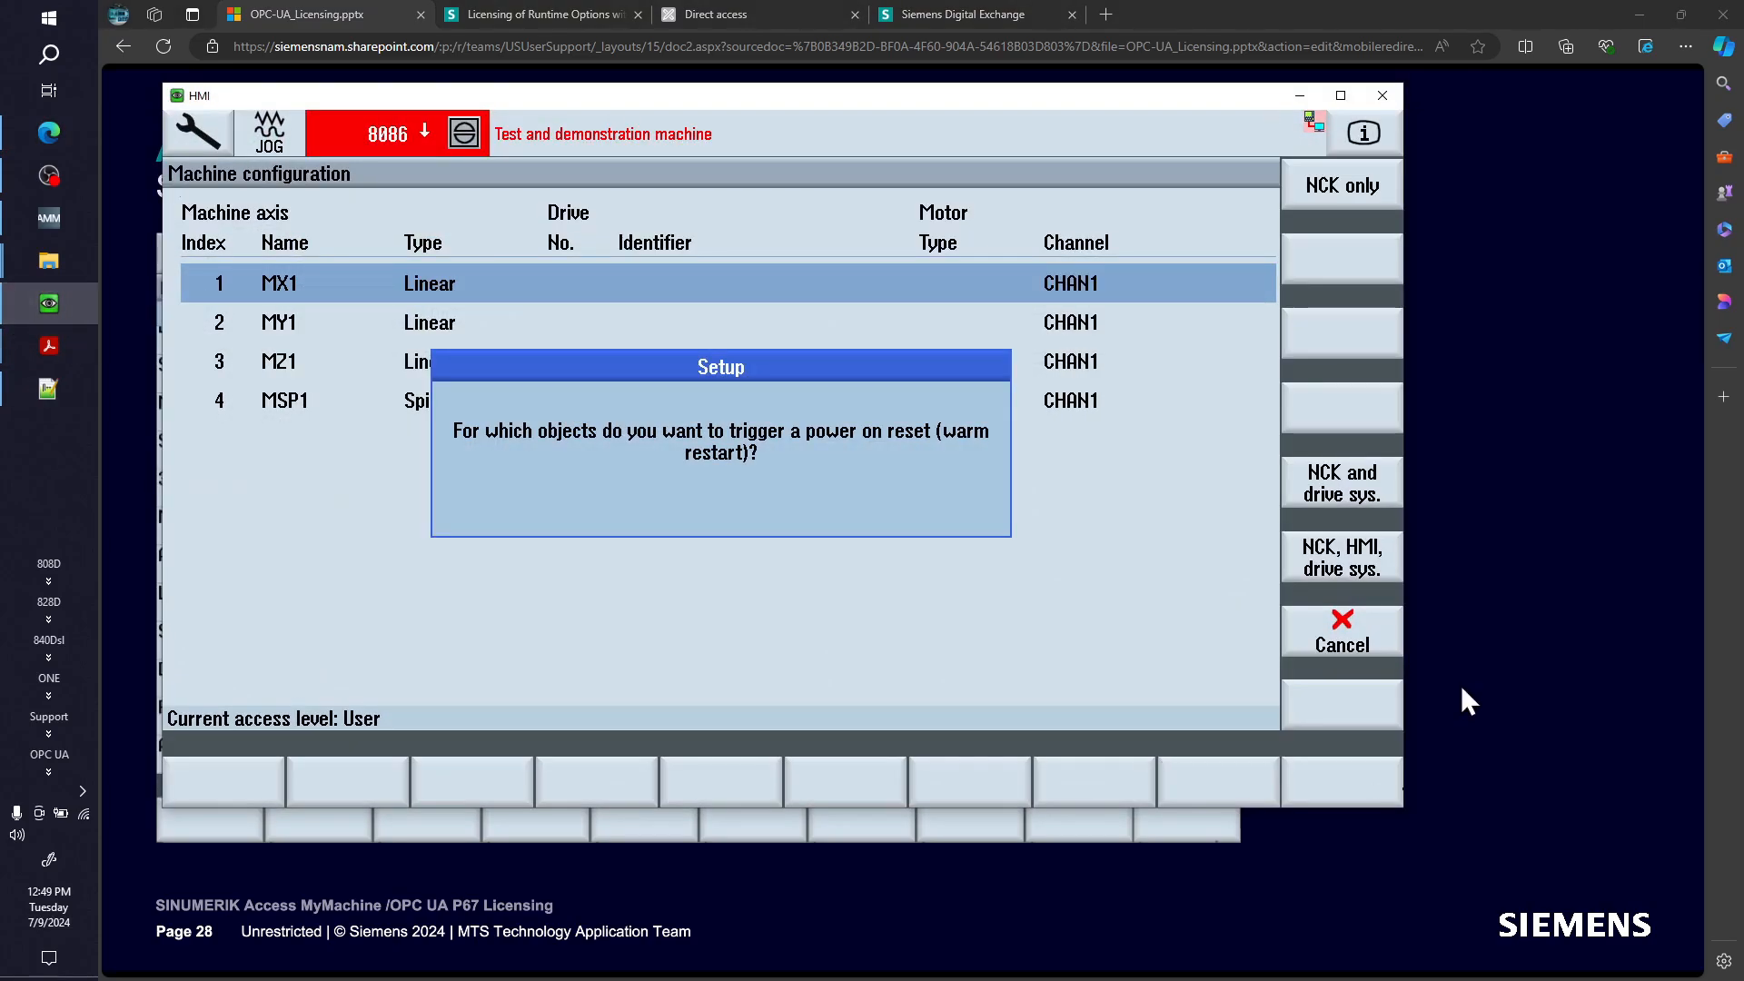
{"action": "left_click", "coordinate": [1331, 636]}
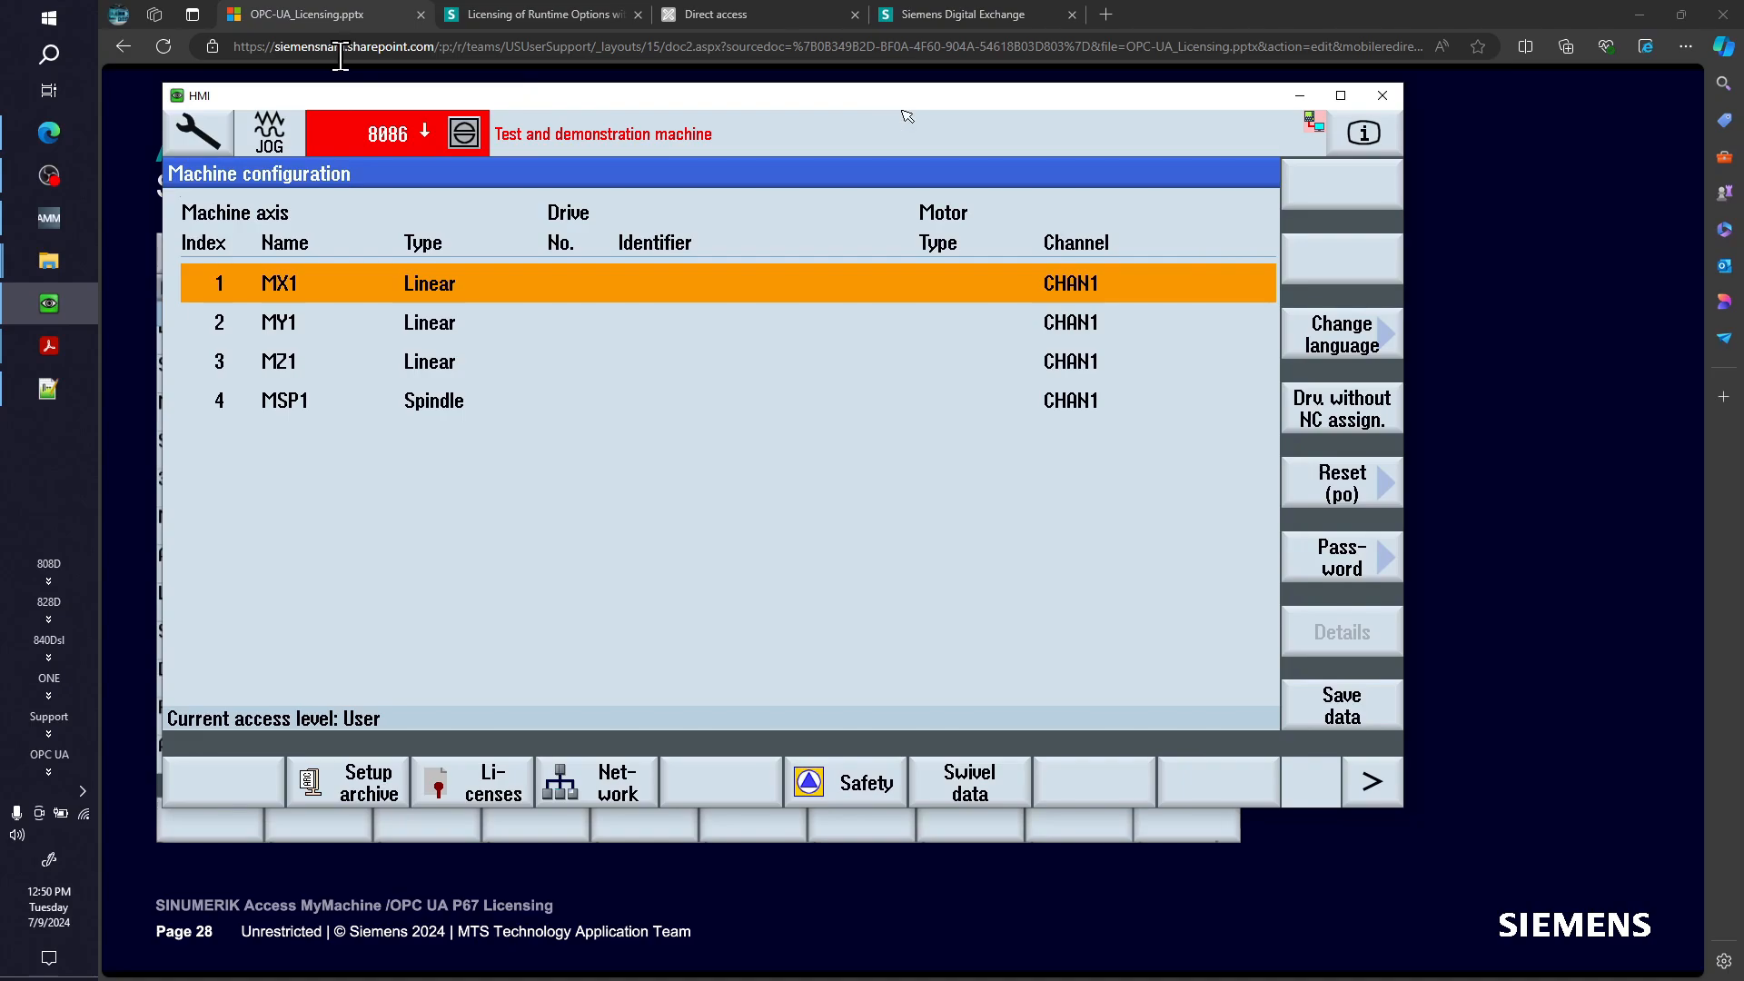
Confirm OPC UA server status is OK under Setup > Network, then view Diagnosis showing version 03.01.02.00.004
{"action": "left_click", "coordinate": [200, 133]}
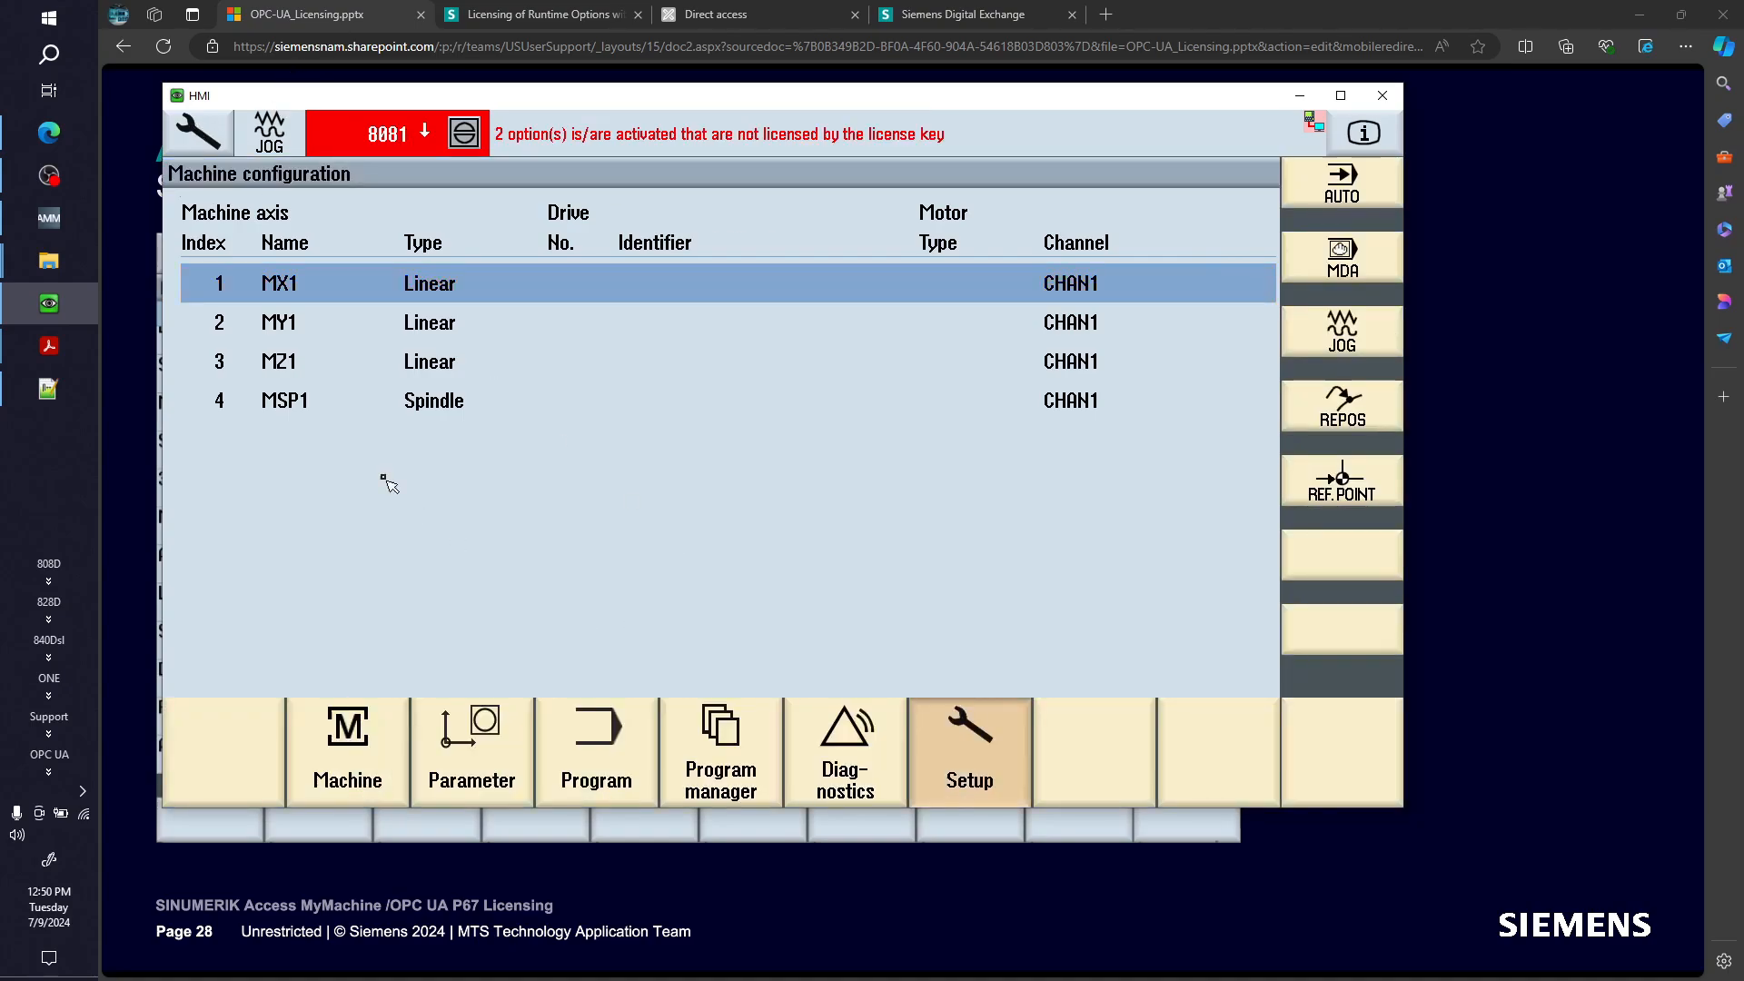
{"action": "left_click", "coordinate": [970, 758]}
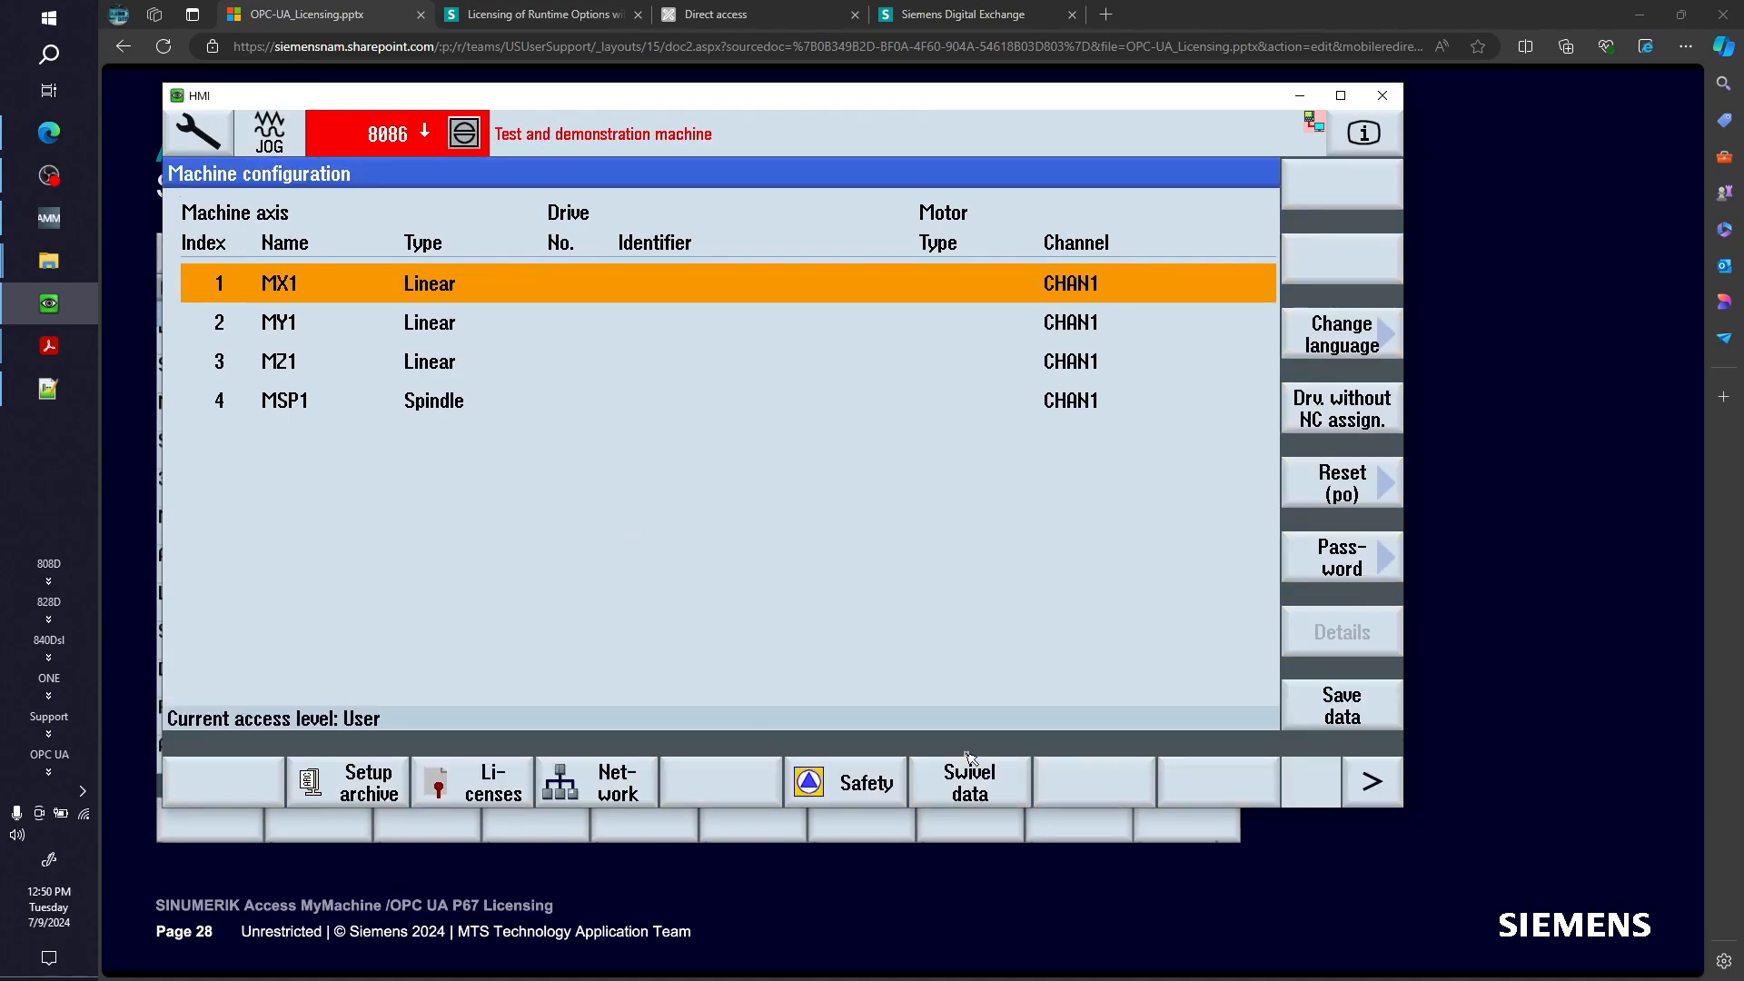
{"action": "left_click", "coordinate": [611, 775]}
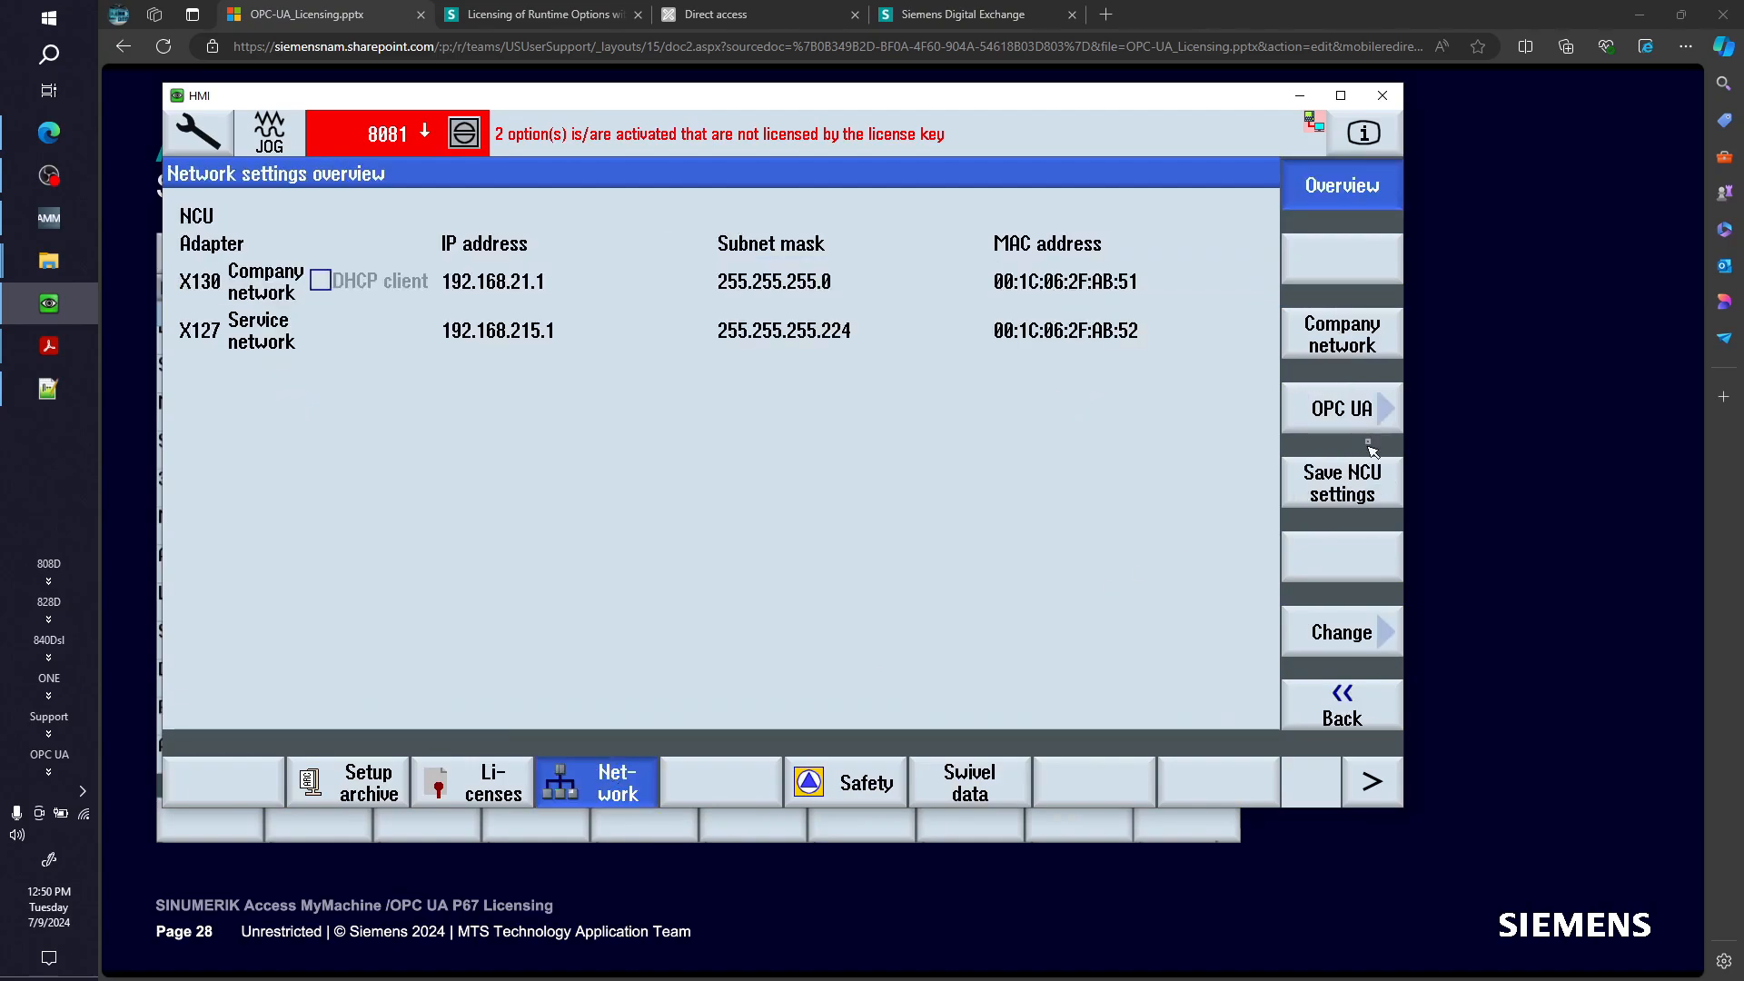
{"action": "left_click", "coordinate": [1358, 412]}
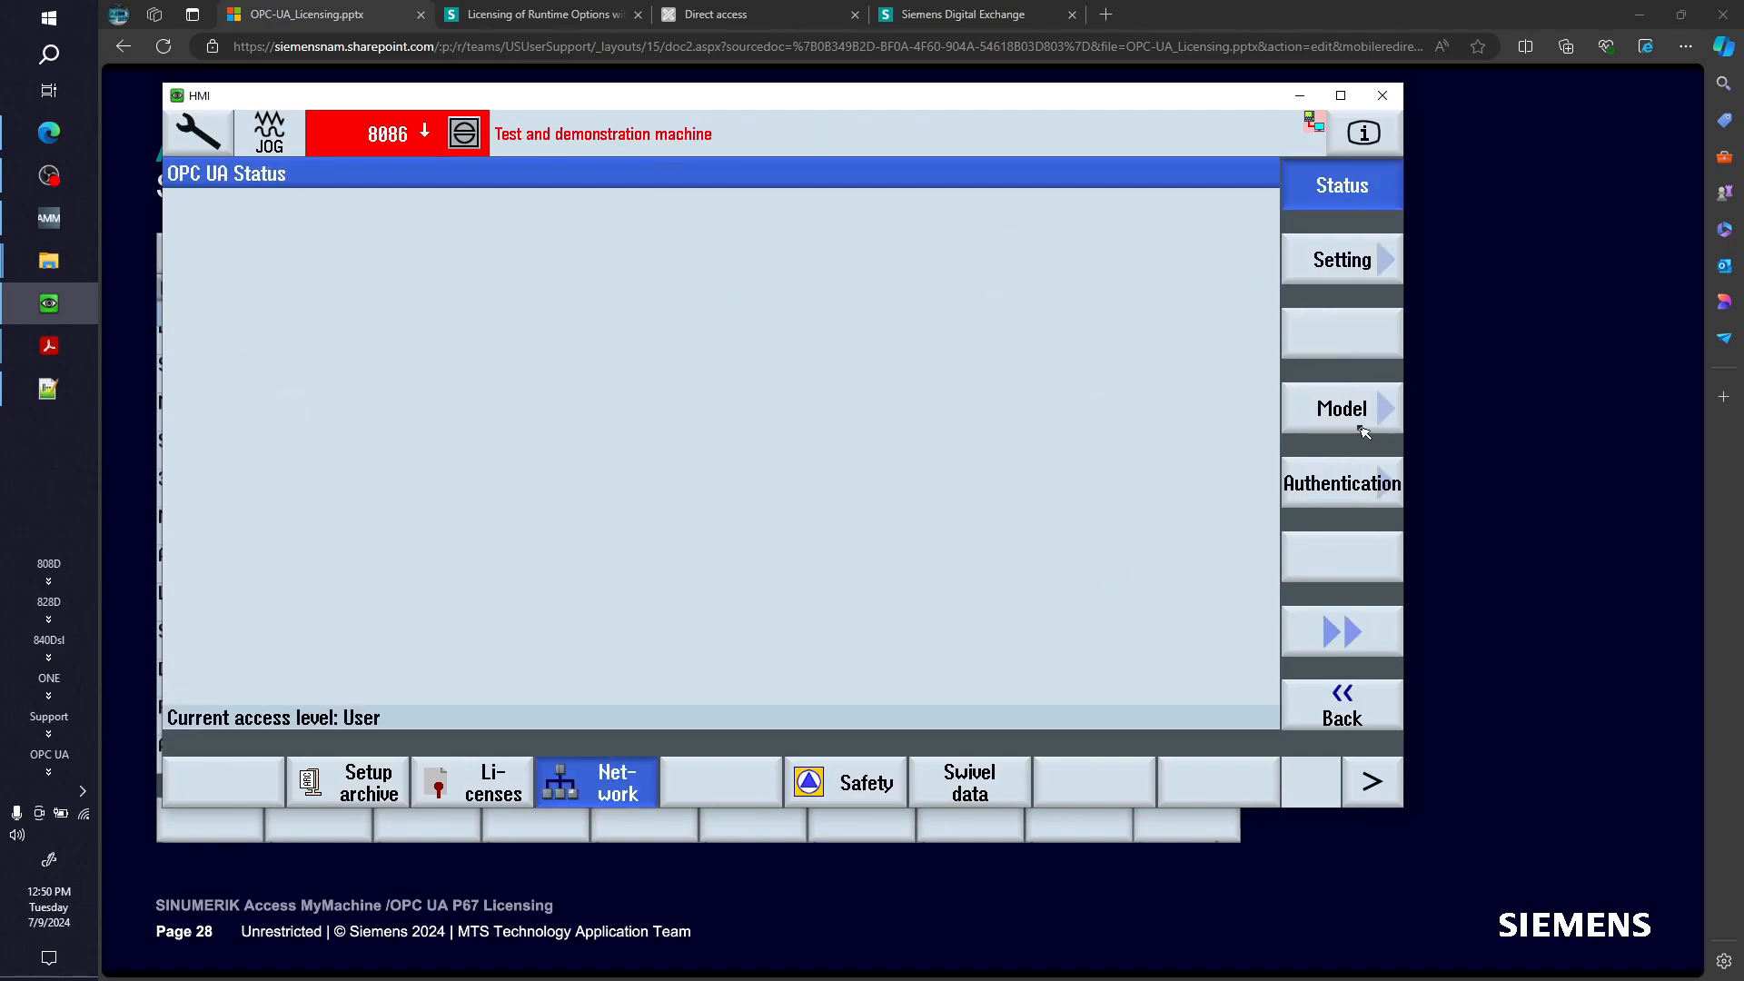
{"action": "left_click", "coordinate": [1351, 698]}
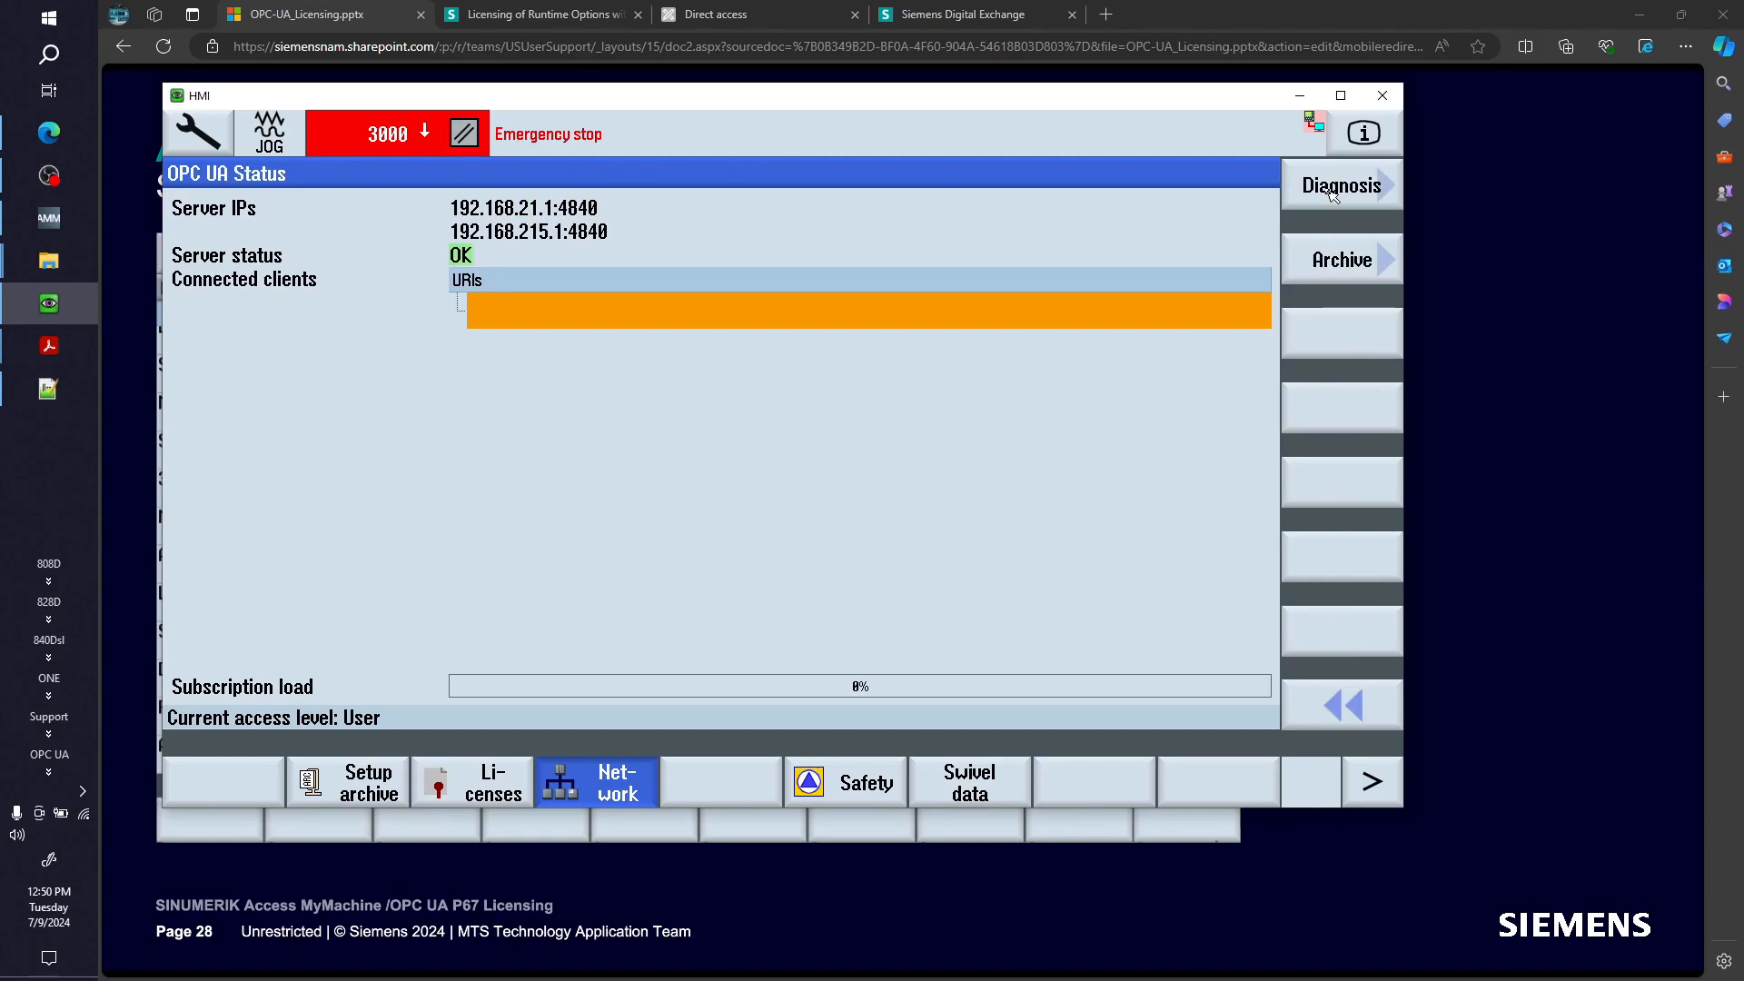
{"action": "left_click", "coordinate": [1332, 192]}
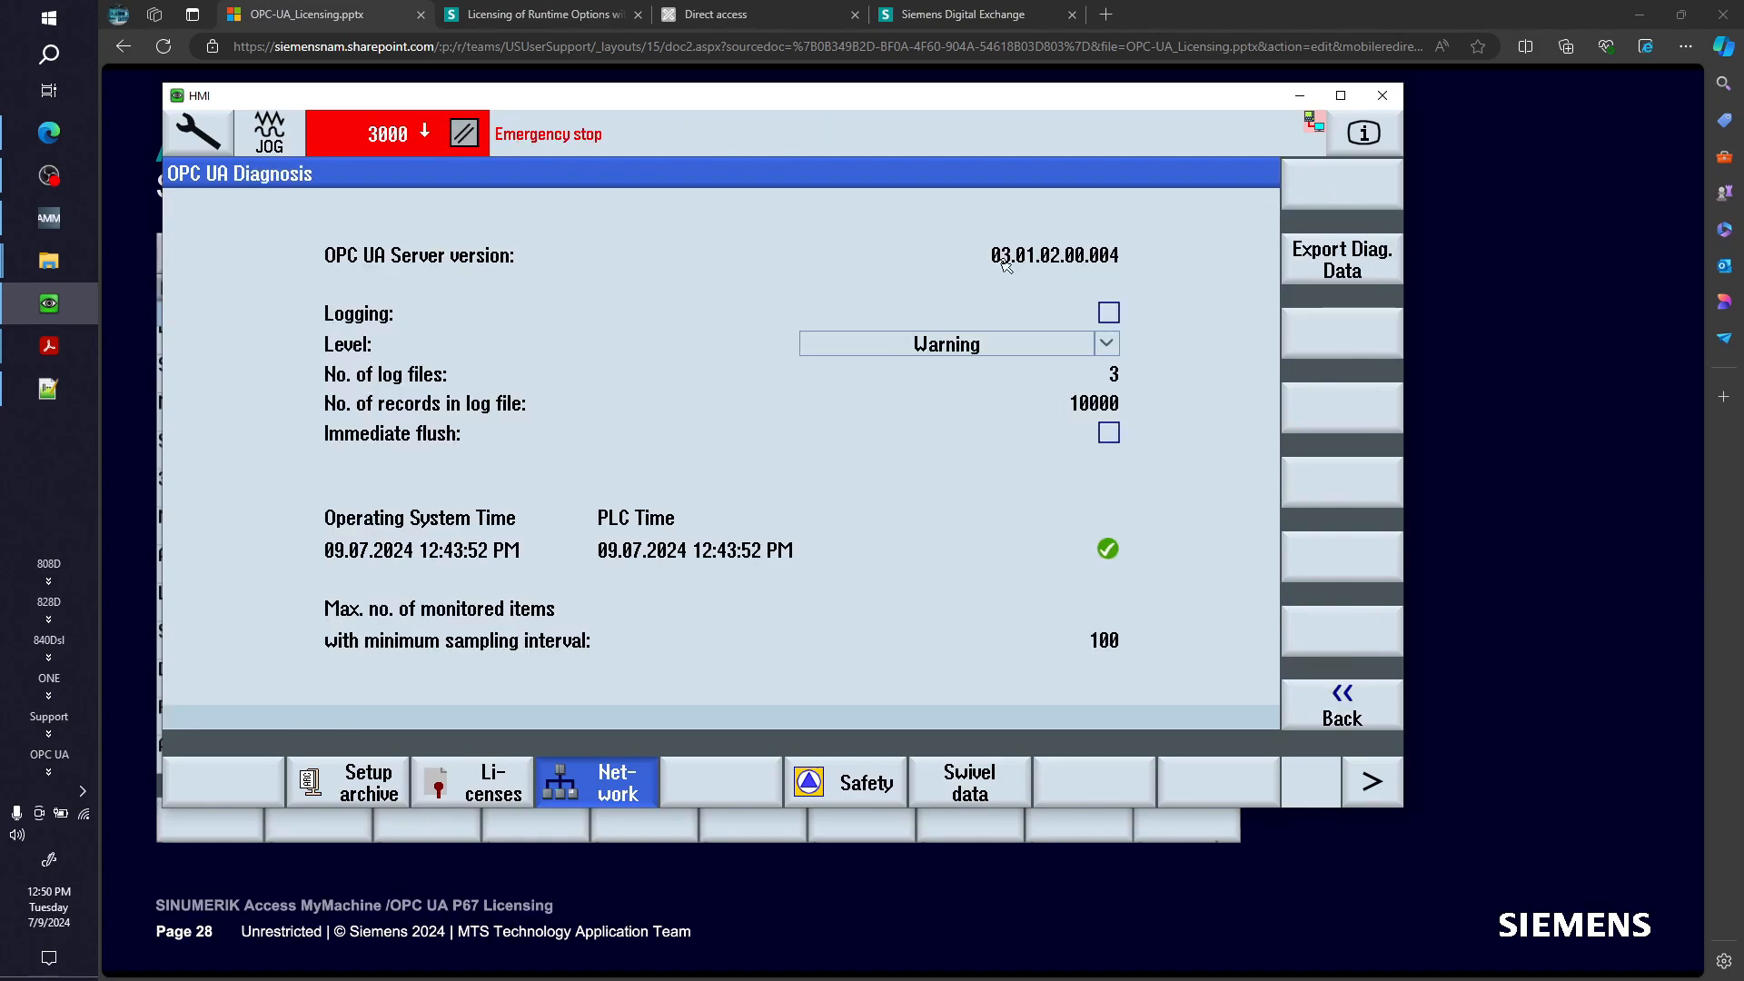